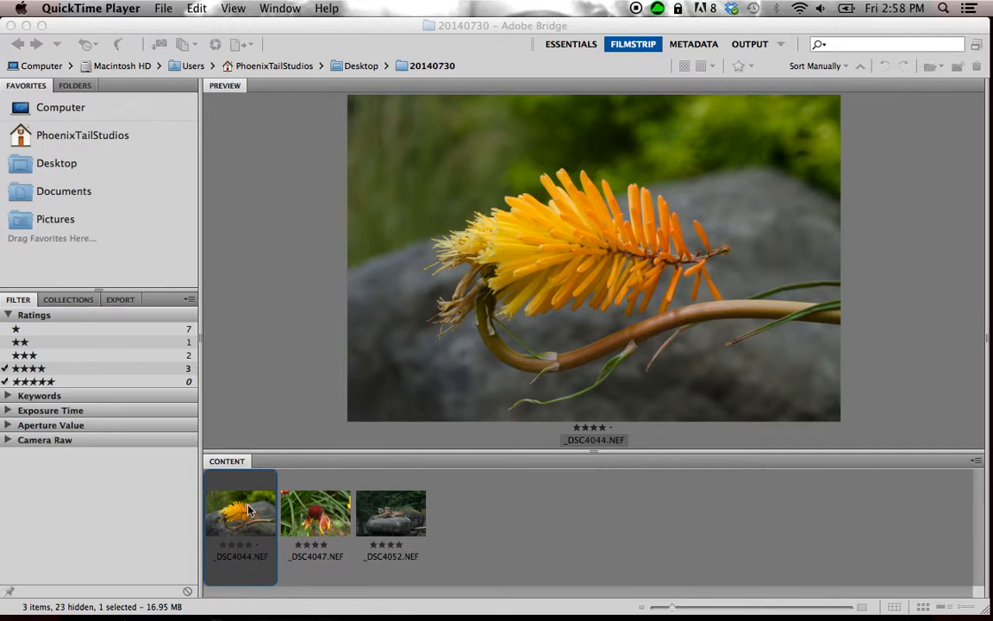
# Open the _DSC4044.NEF flower photo in Camera Raw.
pyautogui.click(248, 510)
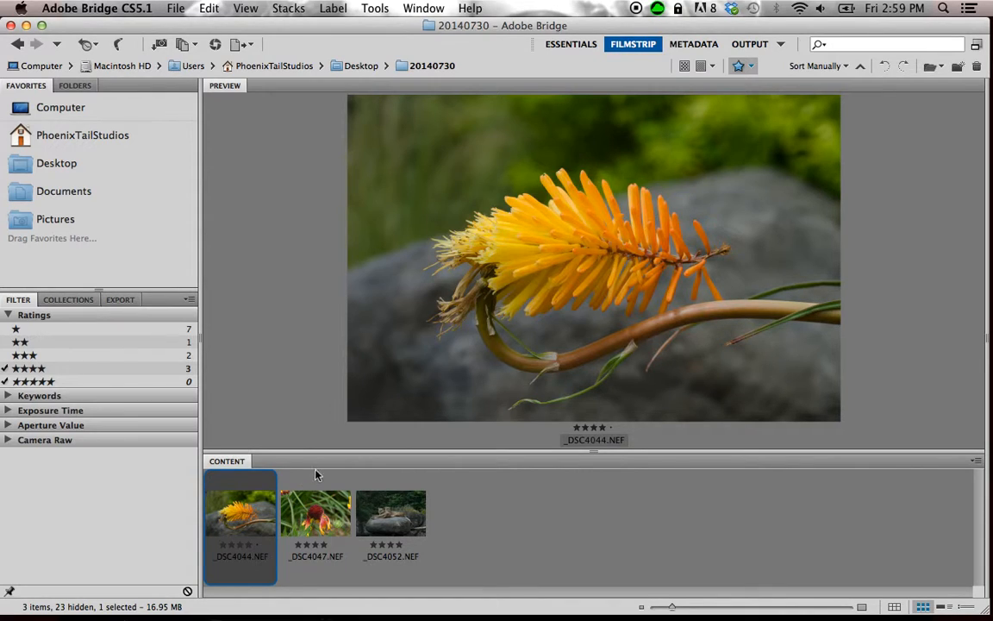
pyautogui.moveTo(412, 593)
pyautogui.moveTo(328, 558)
pyautogui.doubleClick(247, 500)
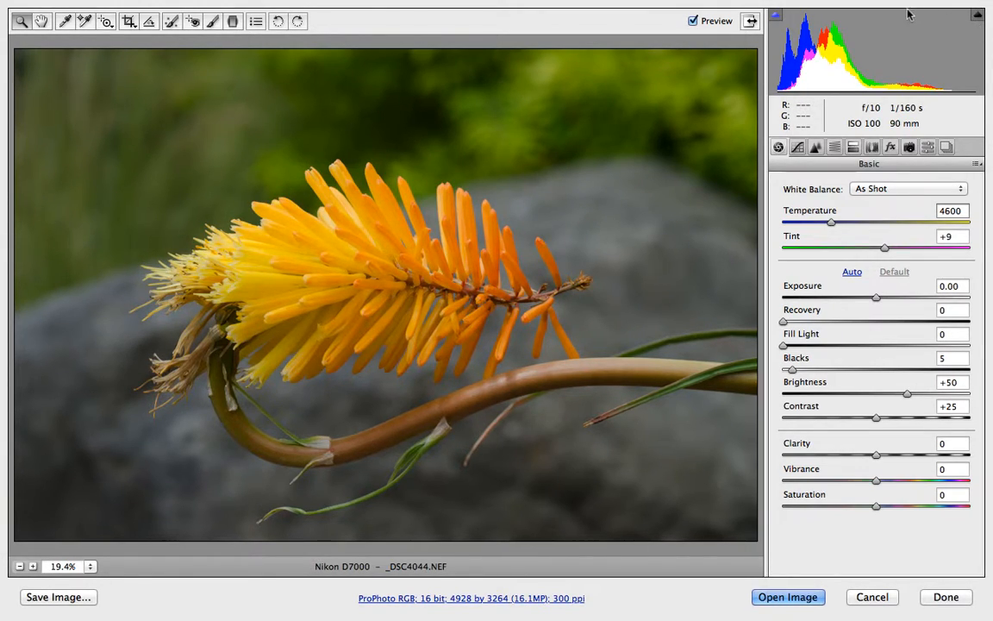
# Preview shadow clipping with the Blacks slider raised to 58, then set Blacks to 0.
pyautogui.click(778, 20)
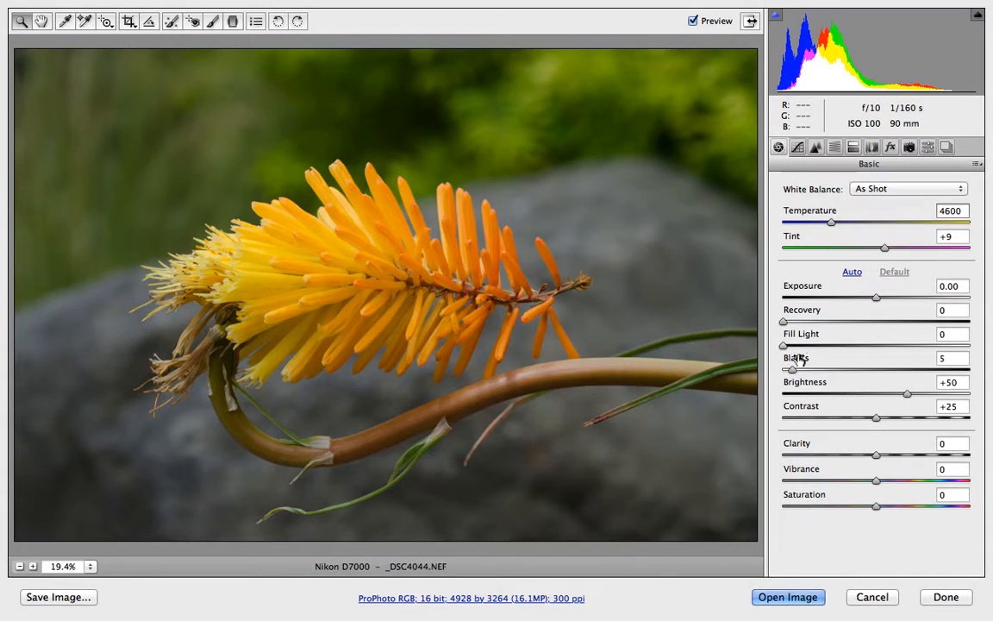
pyautogui.moveTo(796, 371); pyautogui.dragTo(892, 370)
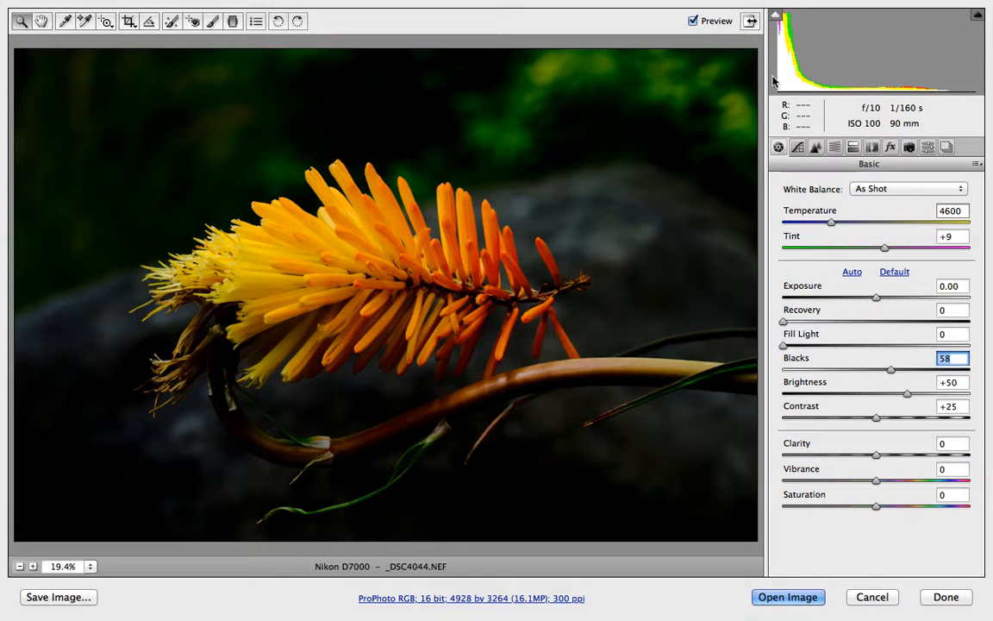
pyautogui.click(776, 19)
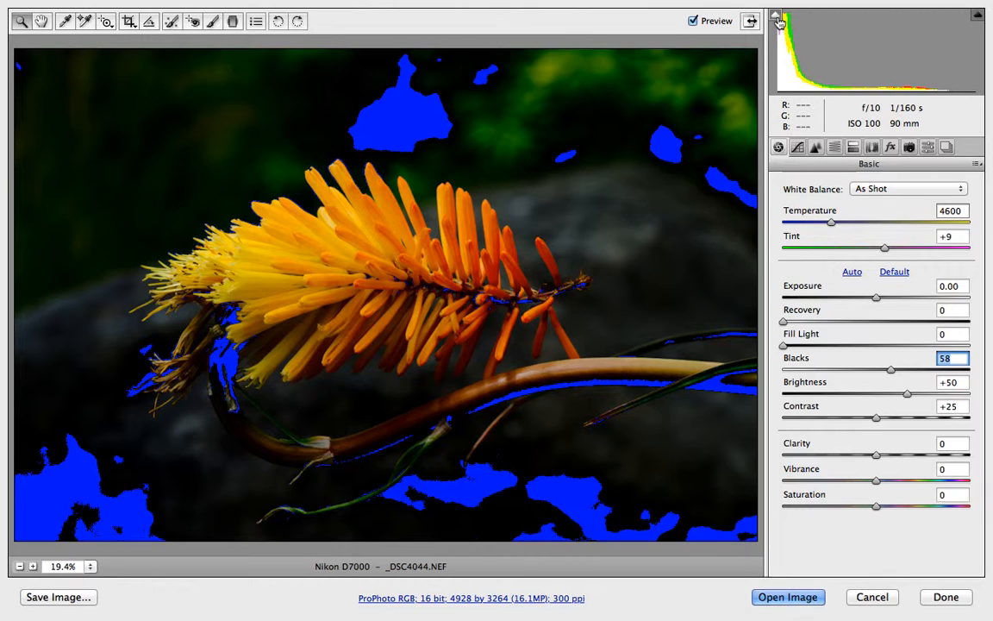
pyautogui.click(777, 19)
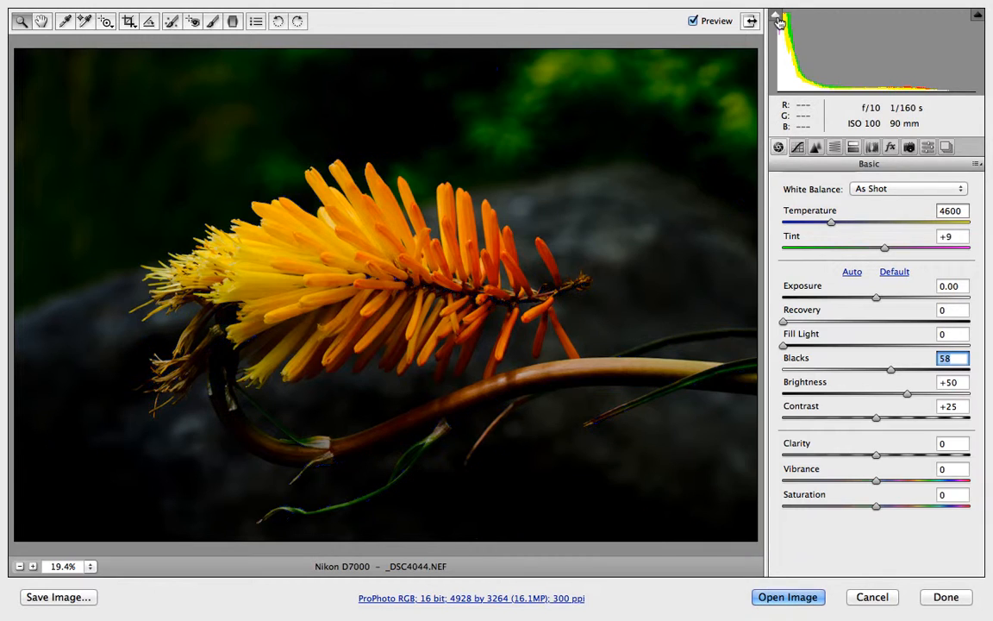
pyautogui.moveTo(892, 369); pyautogui.dragTo(764, 368)
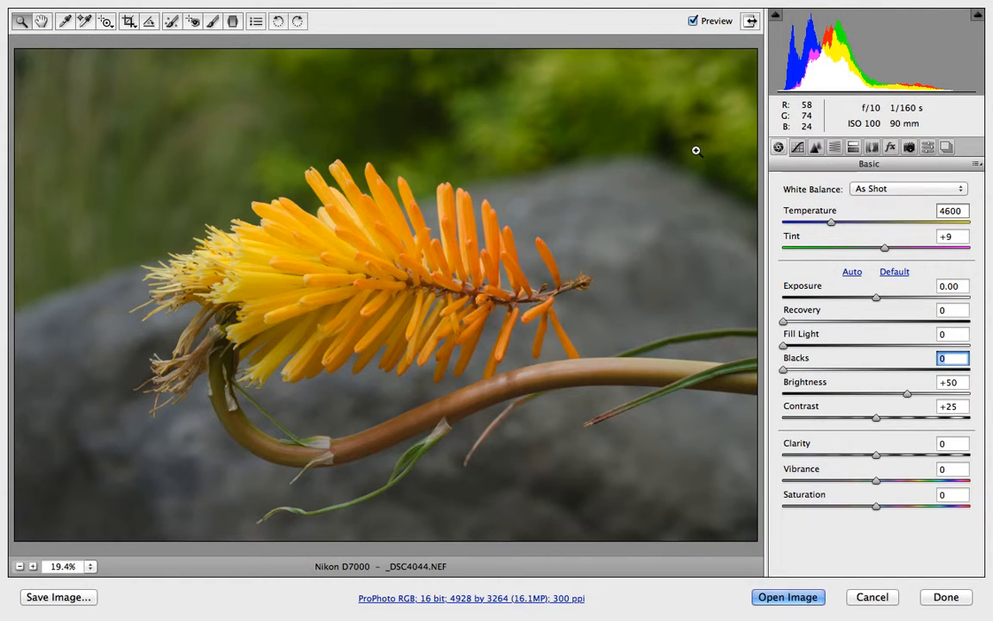
# Try the Auto, Daylight and Cloudy white balance presets, then switch white balance back to As Shot.
pyautogui.click(860, 191)
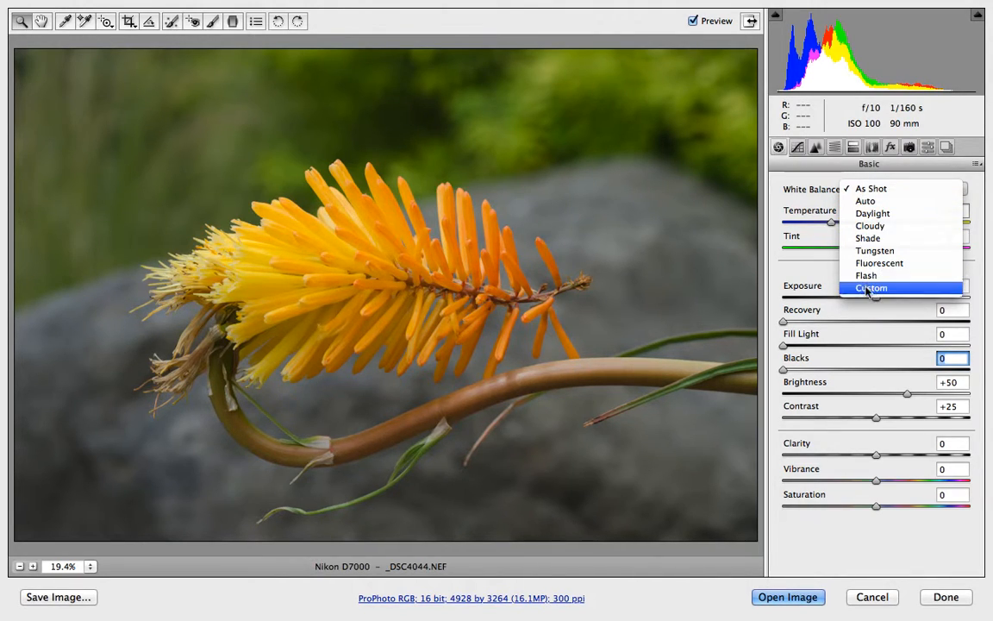
pyautogui.click(878, 201)
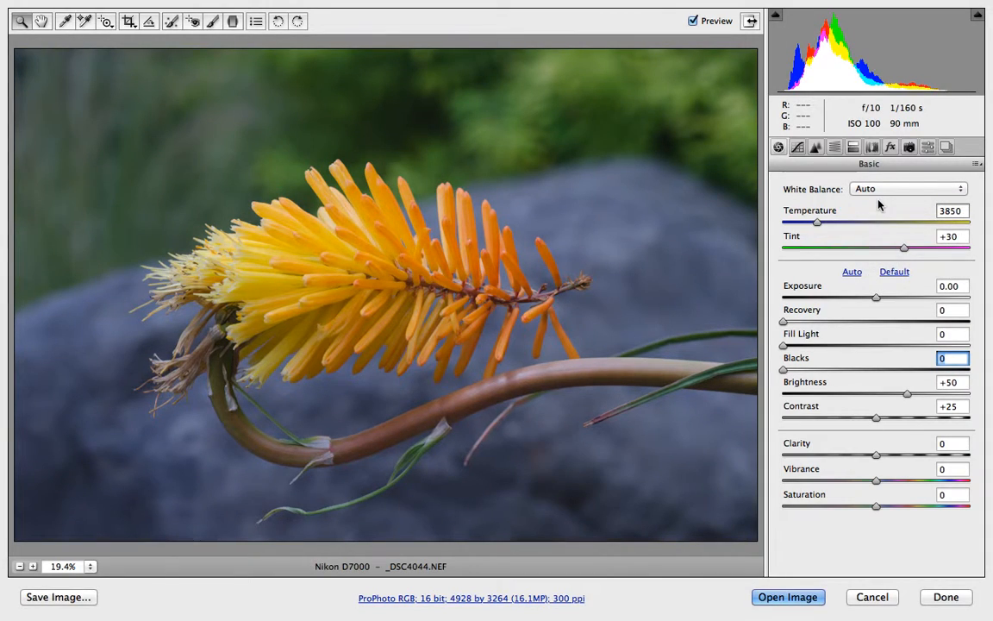
pyautogui.click(872, 190)
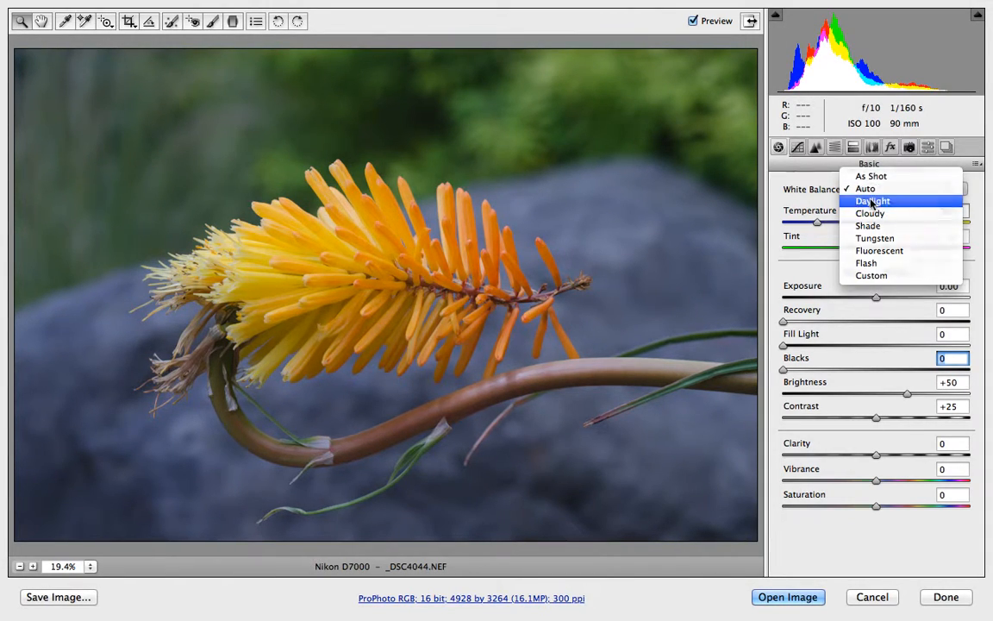
pyautogui.click(872, 203)
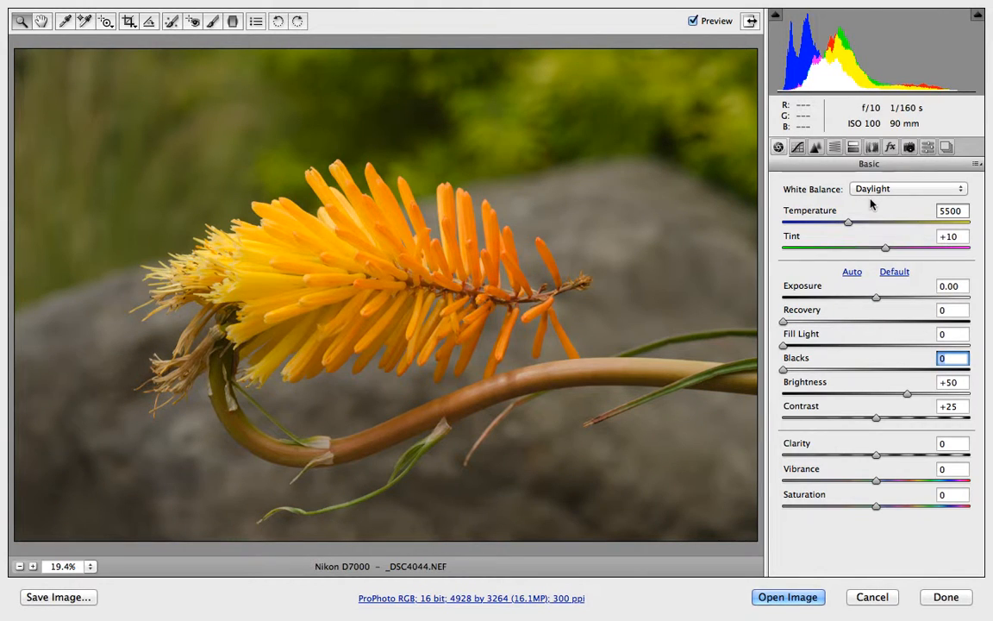
pyautogui.click(869, 197)
pyautogui.click(871, 203)
pyautogui.click(869, 190)
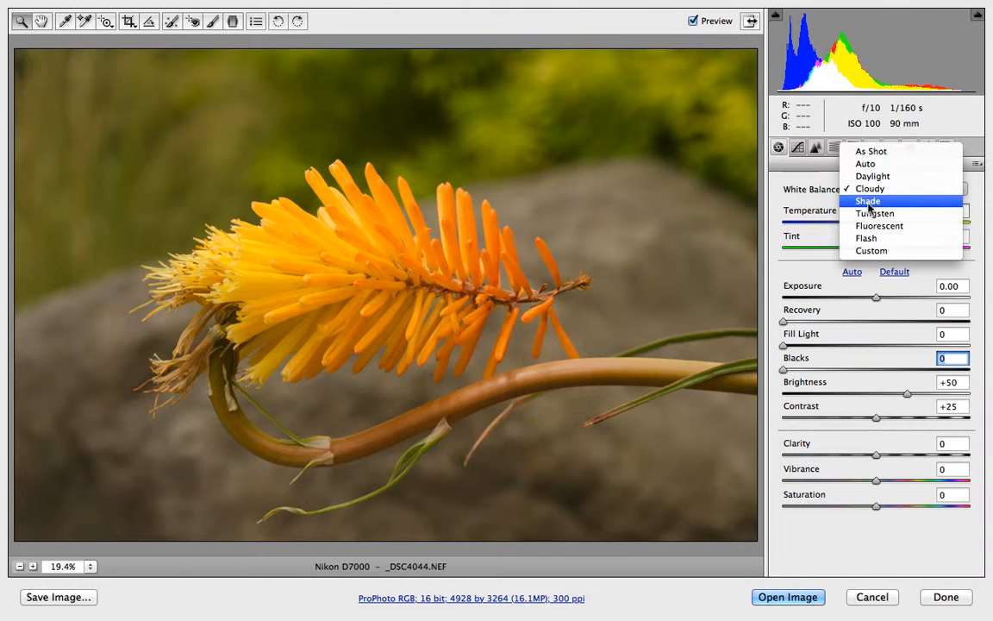
pyautogui.click(869, 152)
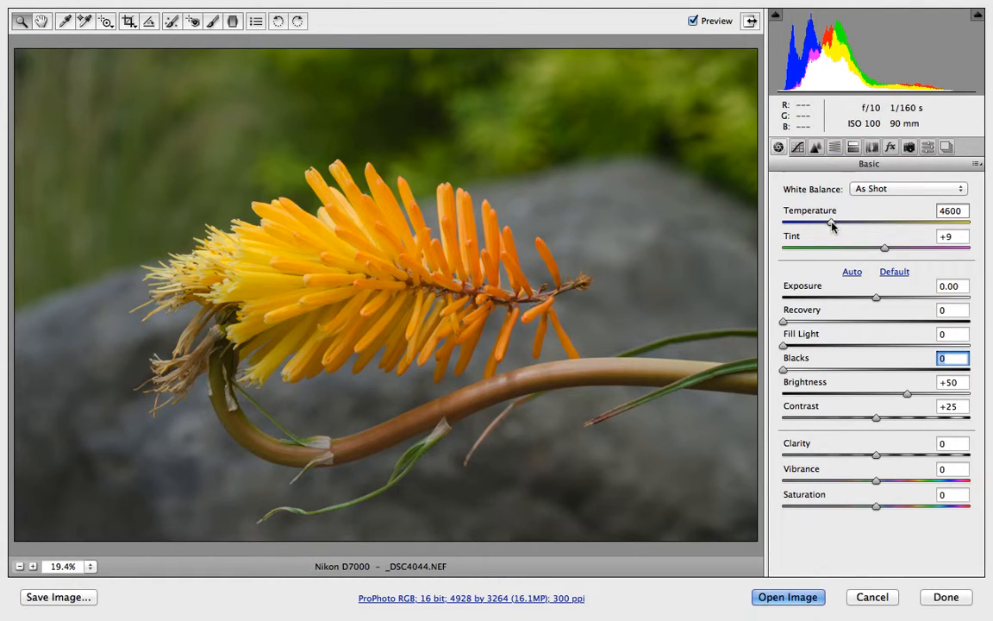
# Try shifting Temperature and Tint, then set Temperature back to 4600 and Tint to +9.
pyautogui.moveTo(831, 222)
pyautogui.mouseDown()
pyautogui.moveTo(775, 226)
pyautogui.moveTo(985, 224)
pyautogui.moveTo(842, 223)
pyautogui.mouseUp()
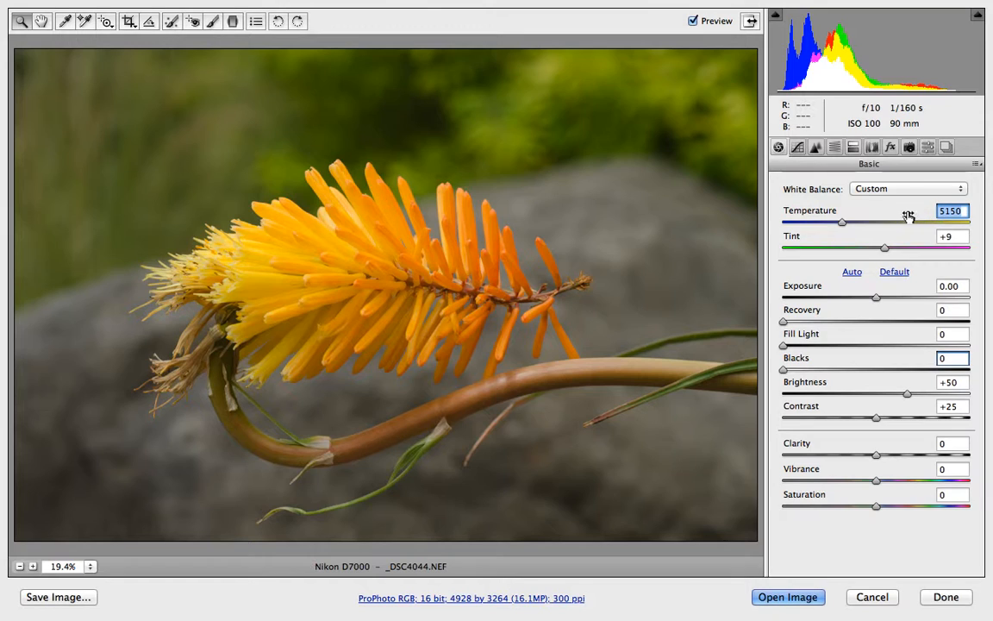
pyautogui.write('4600')
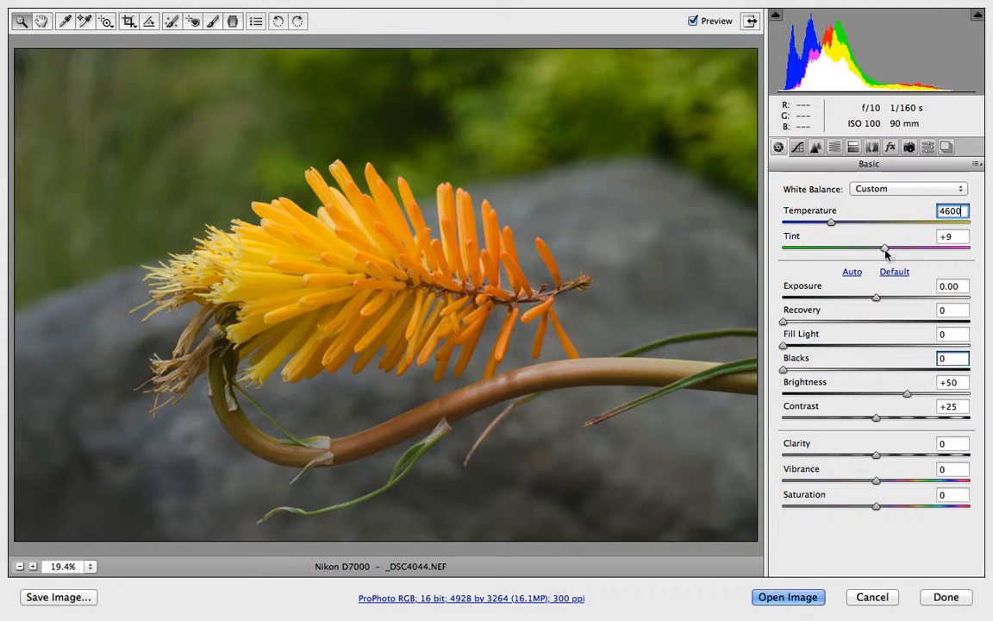
pyautogui.moveTo(885, 250); pyautogui.dragTo(856, 251)
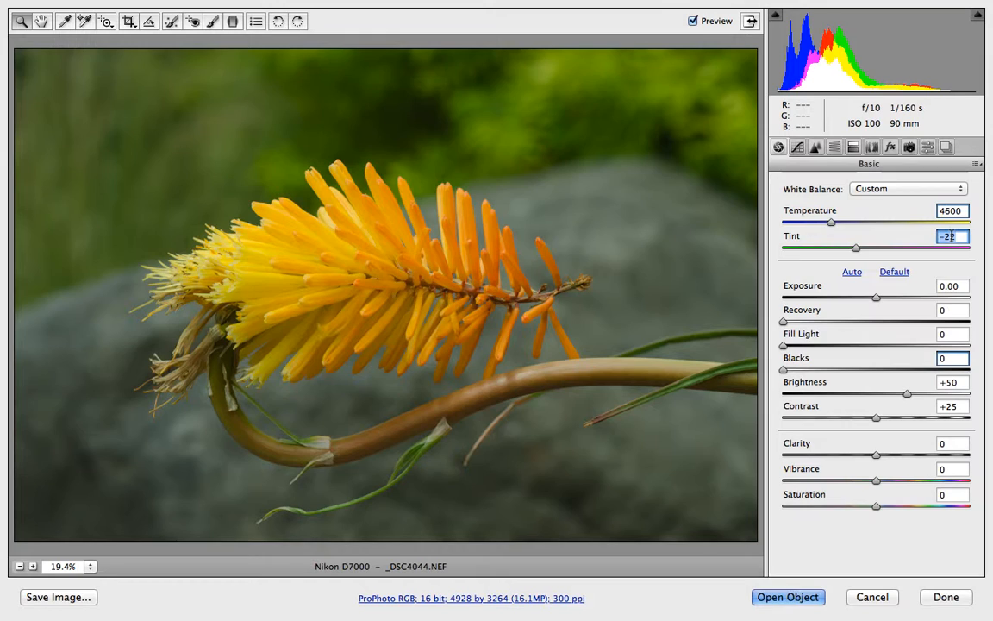
pyautogui.write('+9')
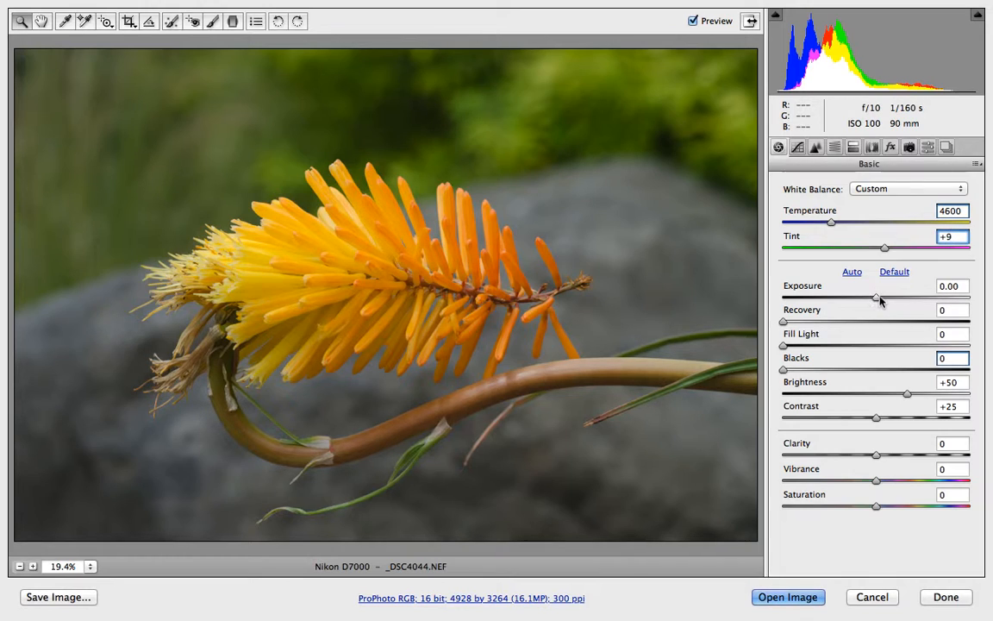
# Set Exposure to +0.20.
pyautogui.click(880, 299)
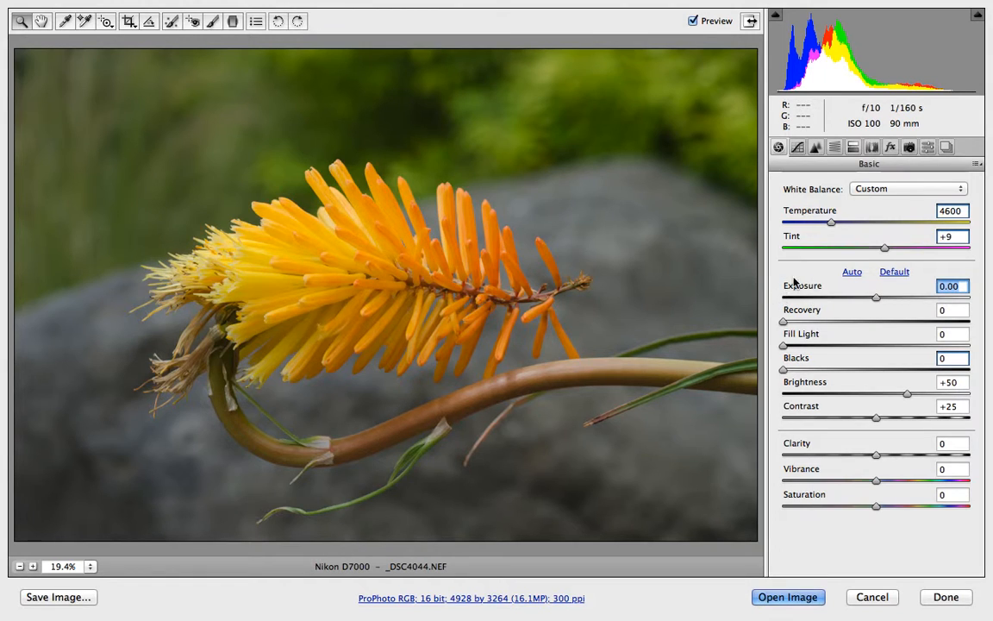
pyautogui.moveTo(876, 301); pyautogui.dragTo(872, 324)
pyautogui.write('0')
pyautogui.write('5')
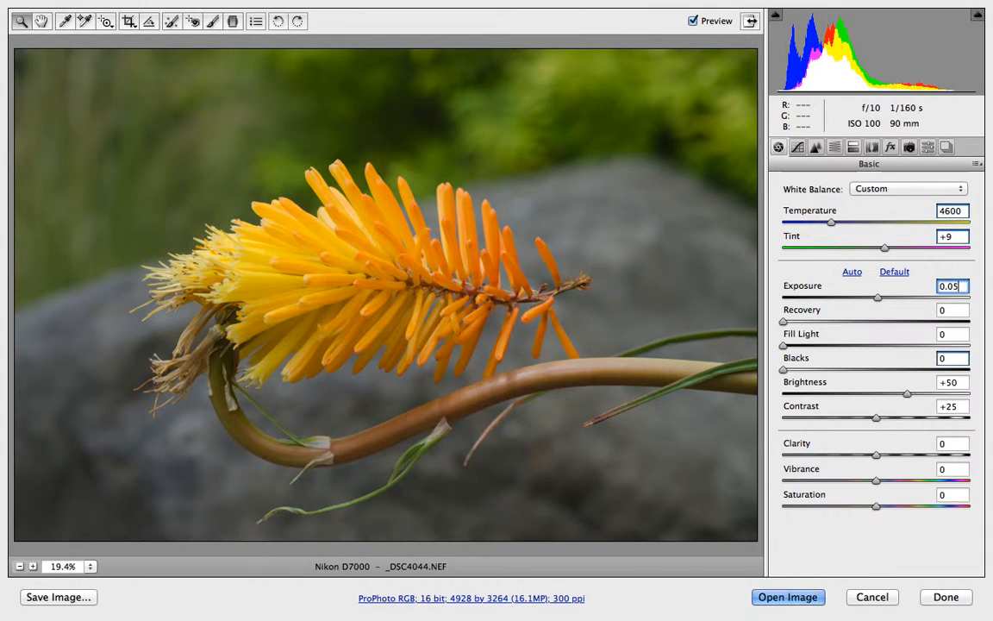
pyautogui.press('BackSpace')
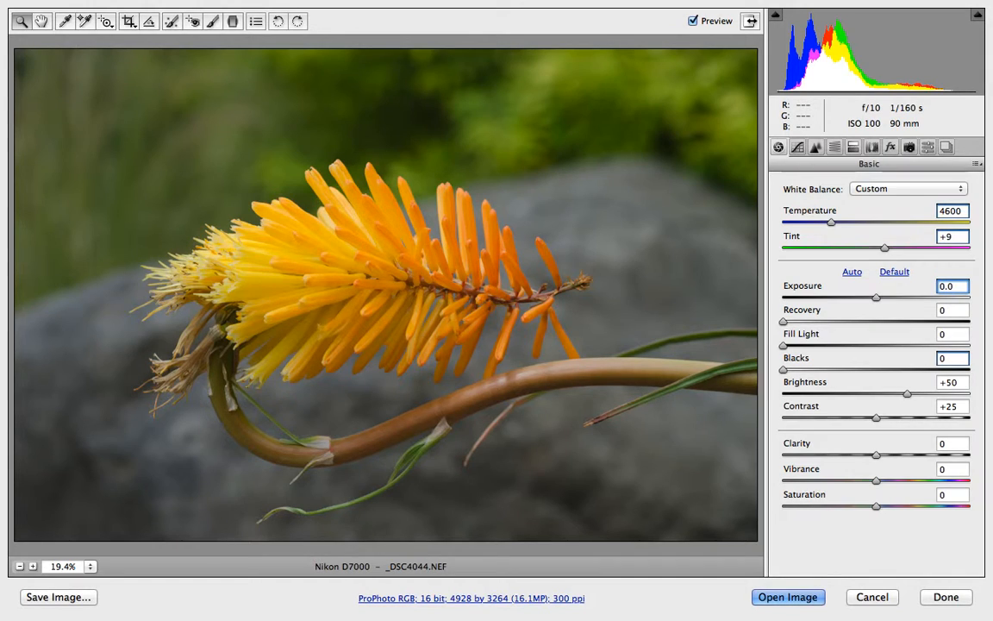
pyautogui.write('1')
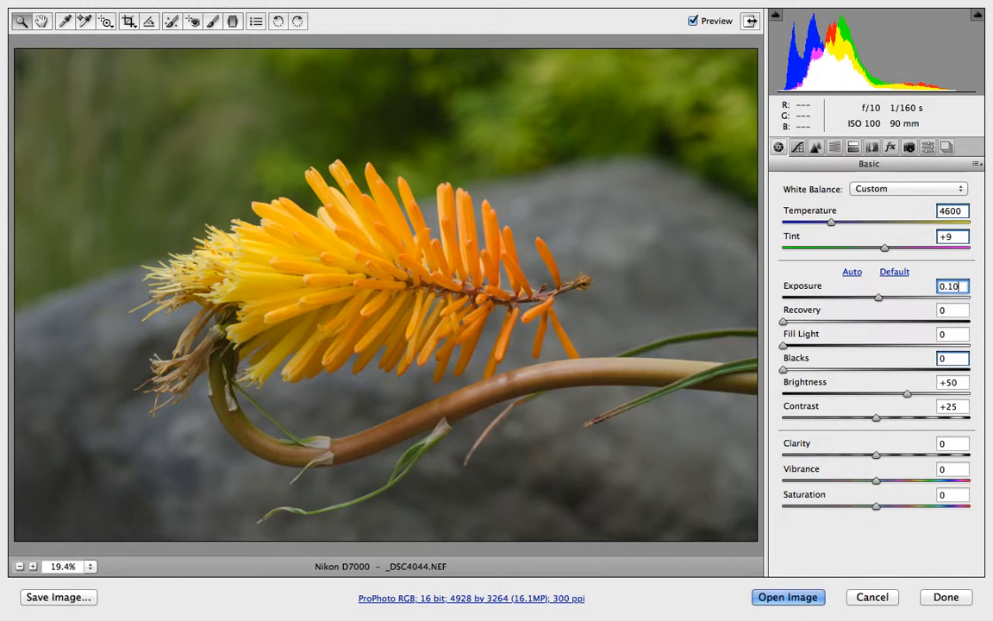
pyautogui.press('BackSpace')
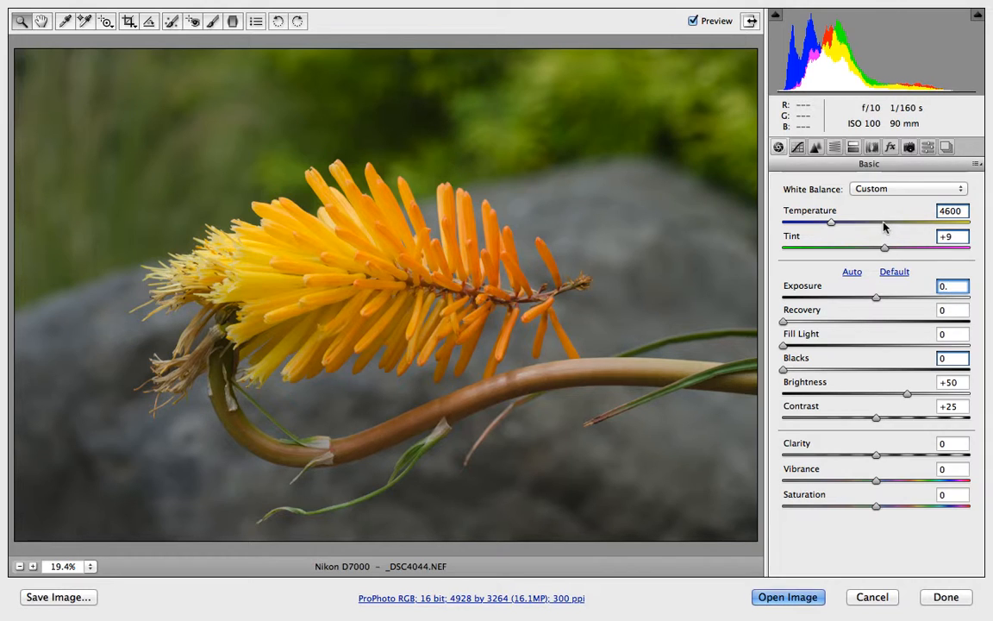
pyautogui.write('20')
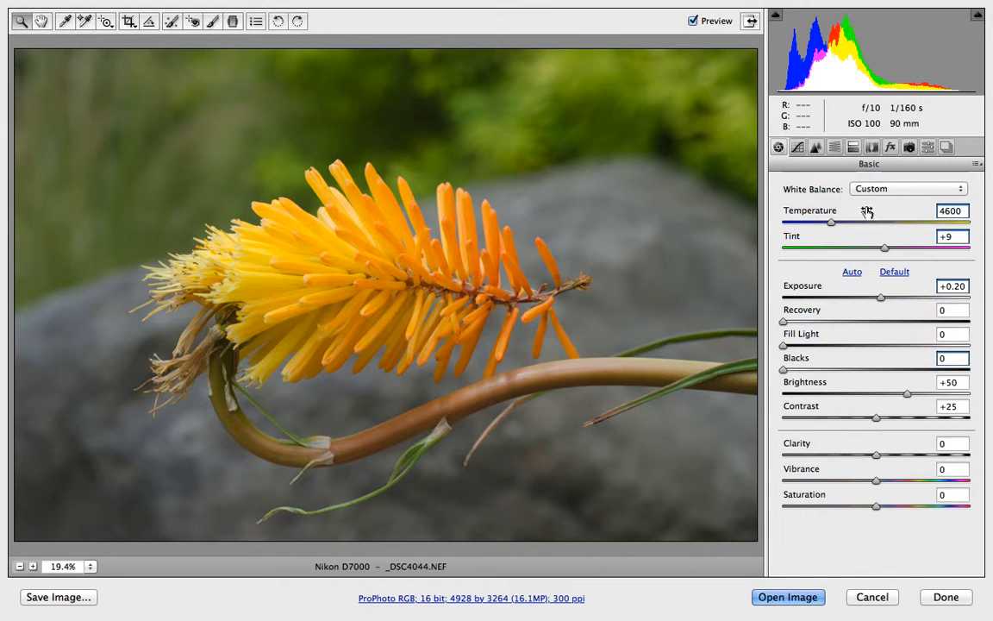
# Set Recovery to 48 after testing it at maximum.
pyautogui.click(785, 322)
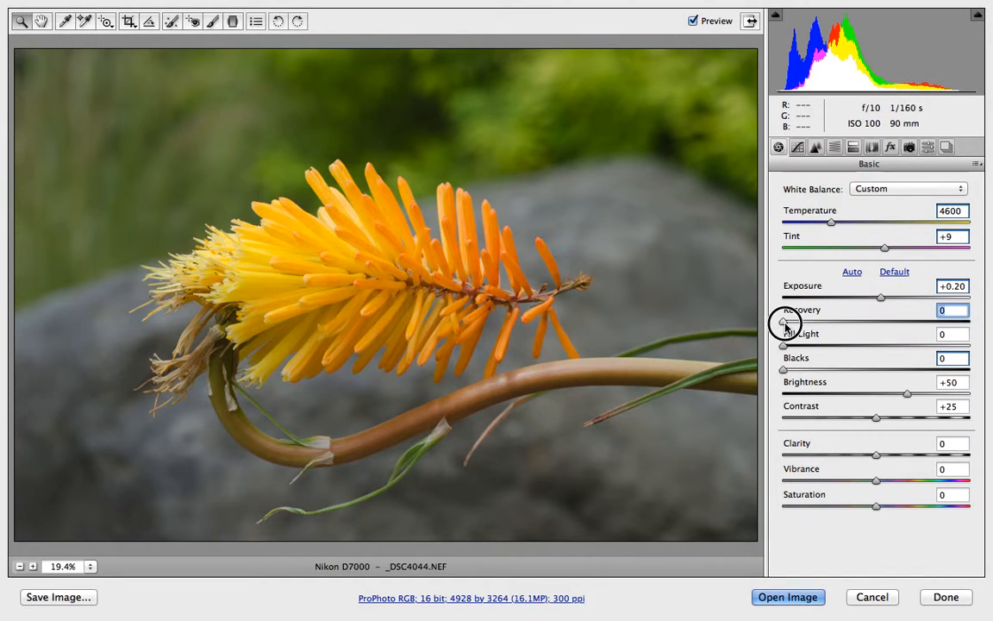
pyautogui.moveTo(785, 323); pyautogui.dragTo(990, 302)
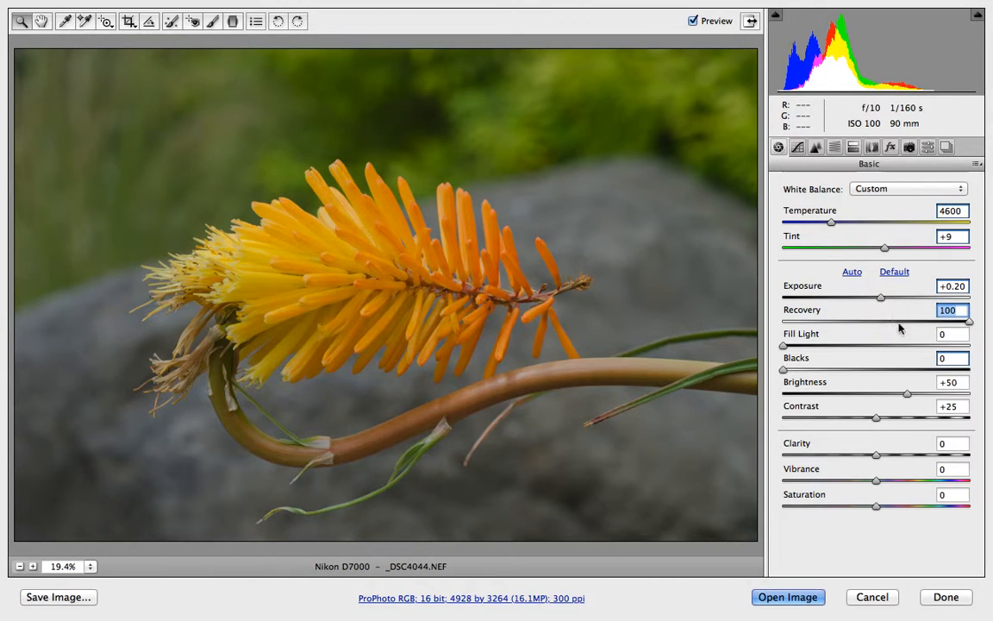
pyautogui.moveTo(970, 323); pyautogui.dragTo(871, 324)
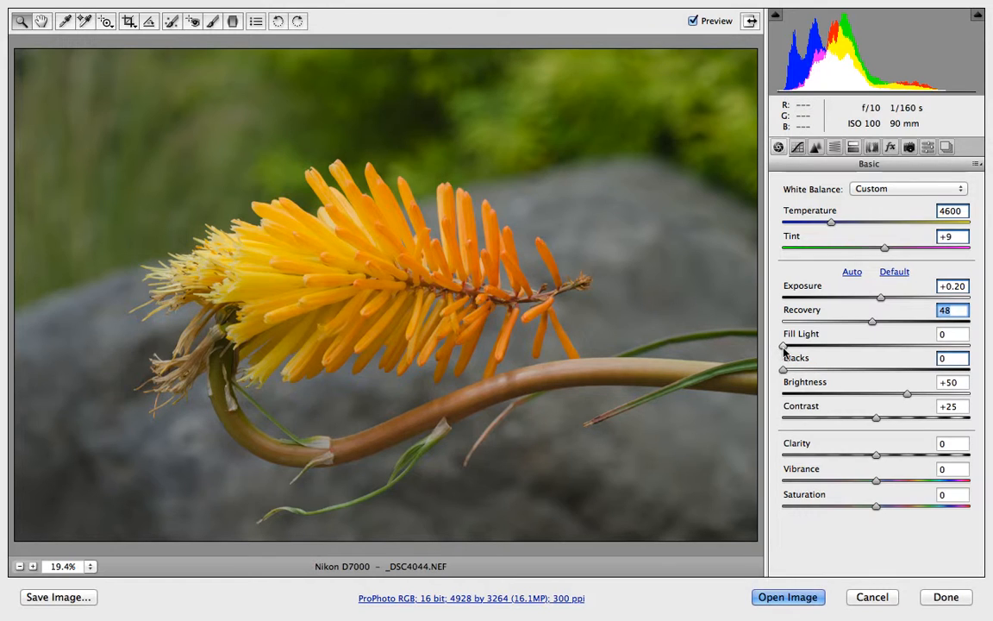
# Try Fill Light and Blacks at their maximum of 100, then return both to 0.
pyautogui.moveTo(784, 347); pyautogui.dragTo(989, 336)
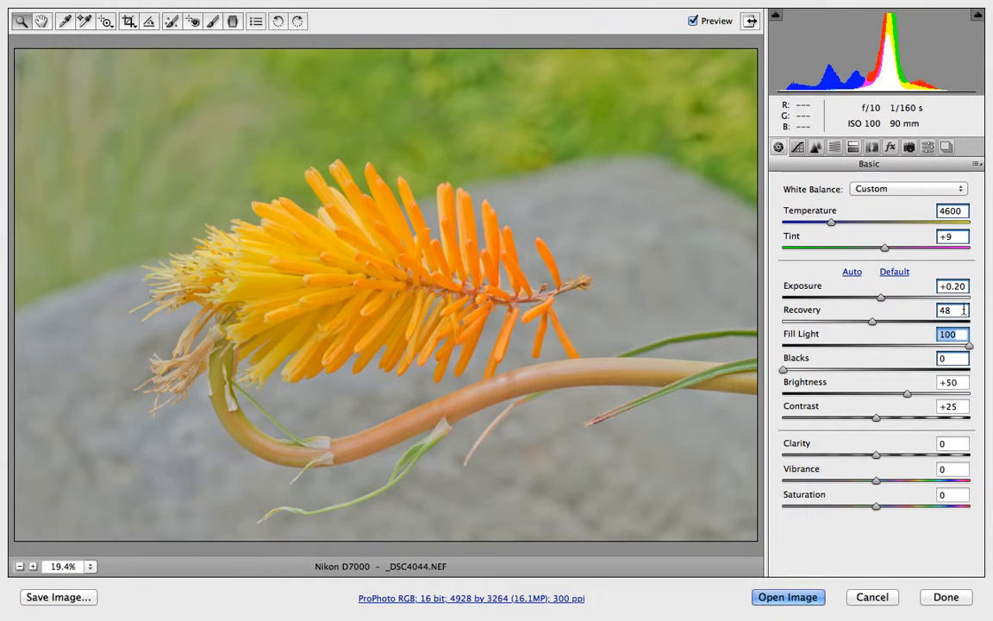
pyautogui.moveTo(970, 347); pyautogui.dragTo(754, 366)
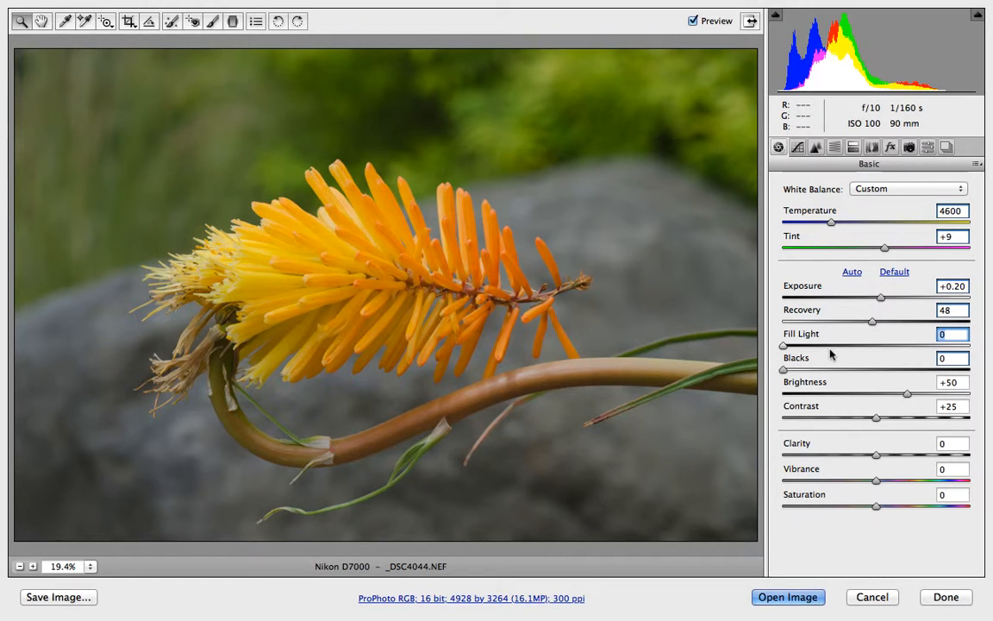
pyautogui.click(782, 370)
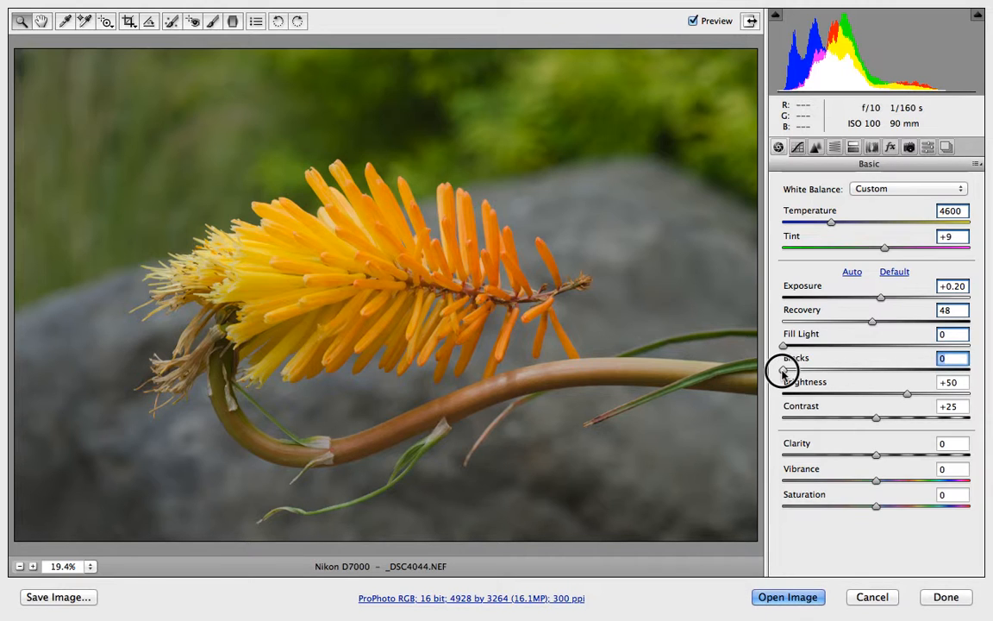
pyautogui.moveTo(782, 371); pyautogui.dragTo(985, 369)
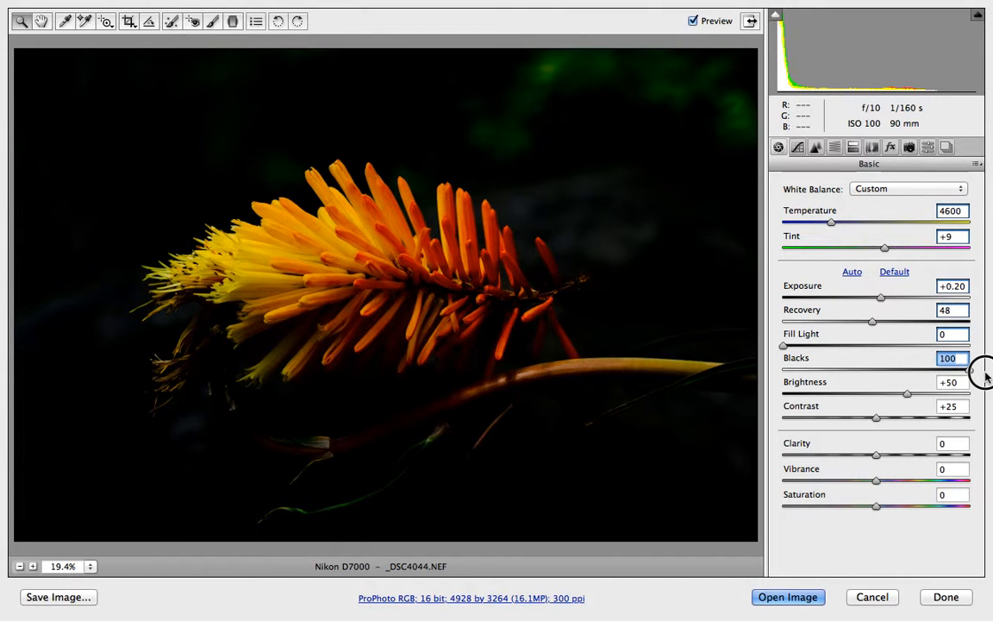
pyautogui.moveTo(971, 372); pyautogui.dragTo(837, 377)
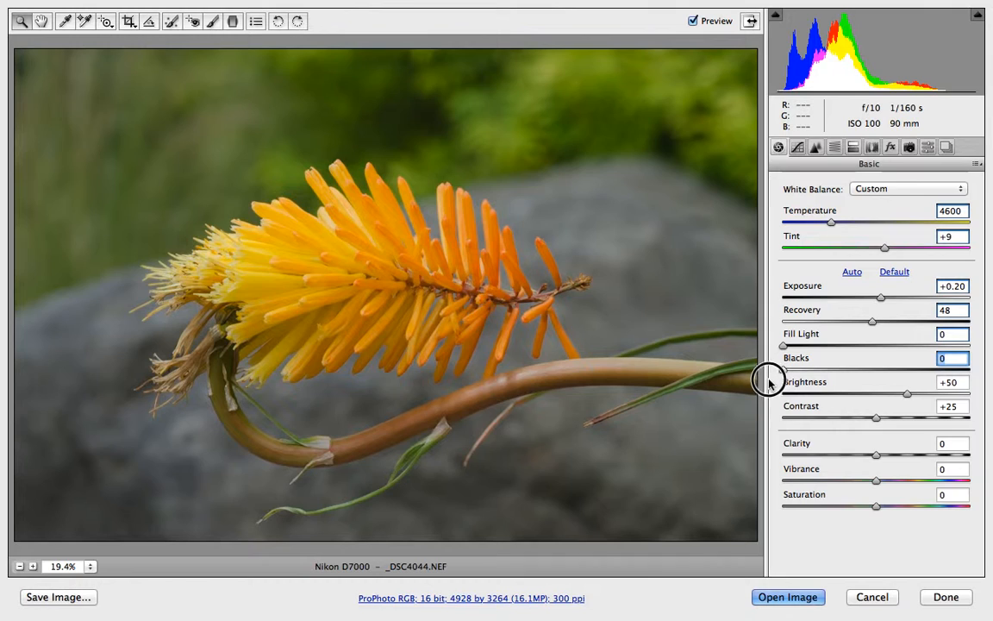
# Set Fill Light to 8 and Blacks to 12.
pyautogui.moveTo(780, 371); pyautogui.dragTo(797, 345)
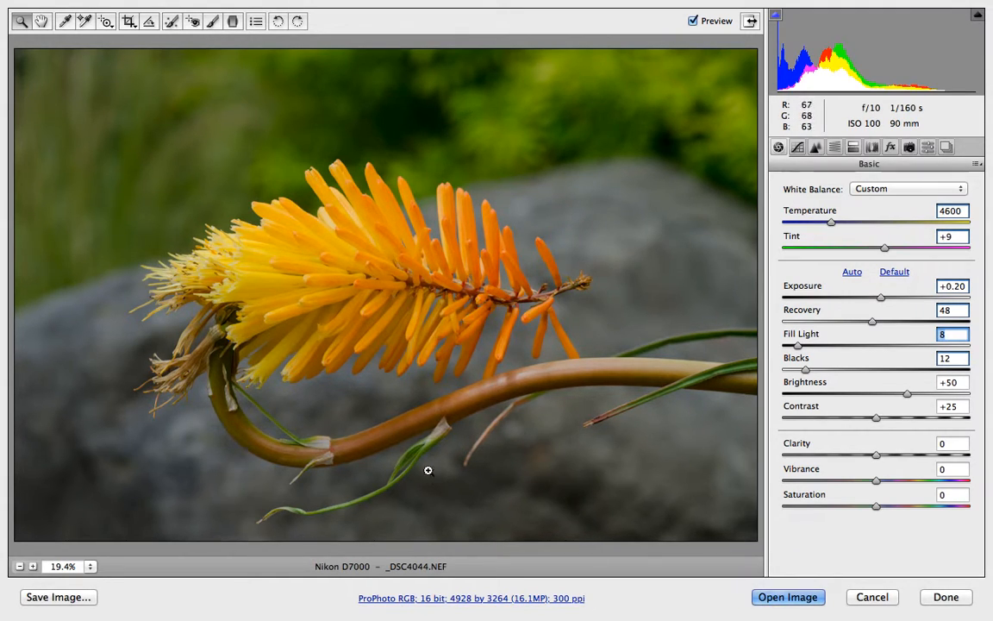
pyautogui.click(806, 369)
pyautogui.moveTo(806, 369)
pyautogui.mouseDown()
pyautogui.moveTo(814, 371)
pyautogui.moveTo(806, 371)
pyautogui.mouseUp()
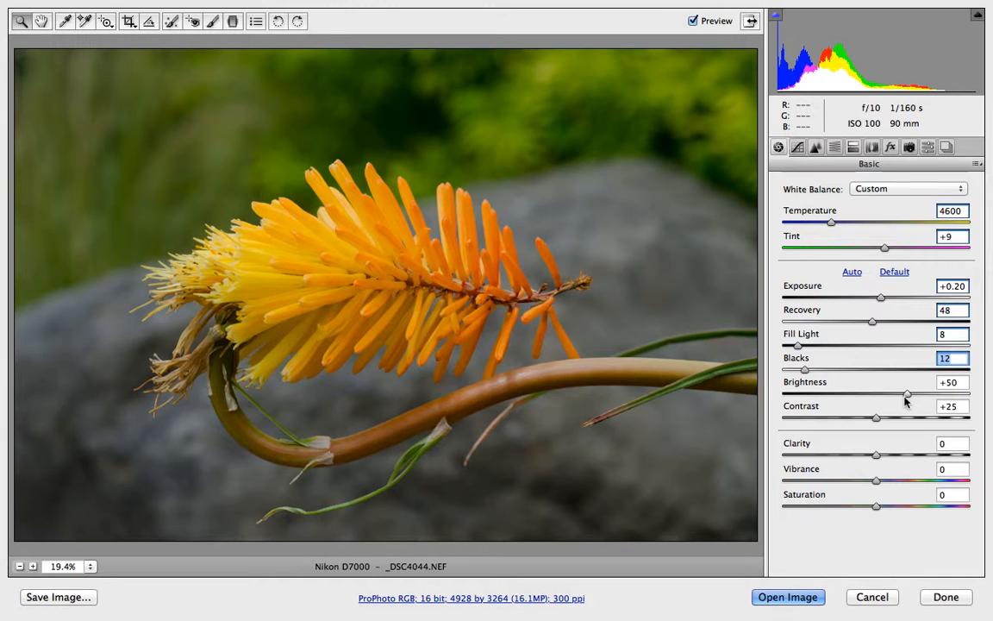
# Turn off the preview to compare the adjusted image with the original.
pyautogui.moveTo(907, 395)
pyautogui.mouseDown()
pyautogui.moveTo(987, 401)
pyautogui.moveTo(889, 402)
pyautogui.moveTo(909, 395)
pyautogui.mouseUp()
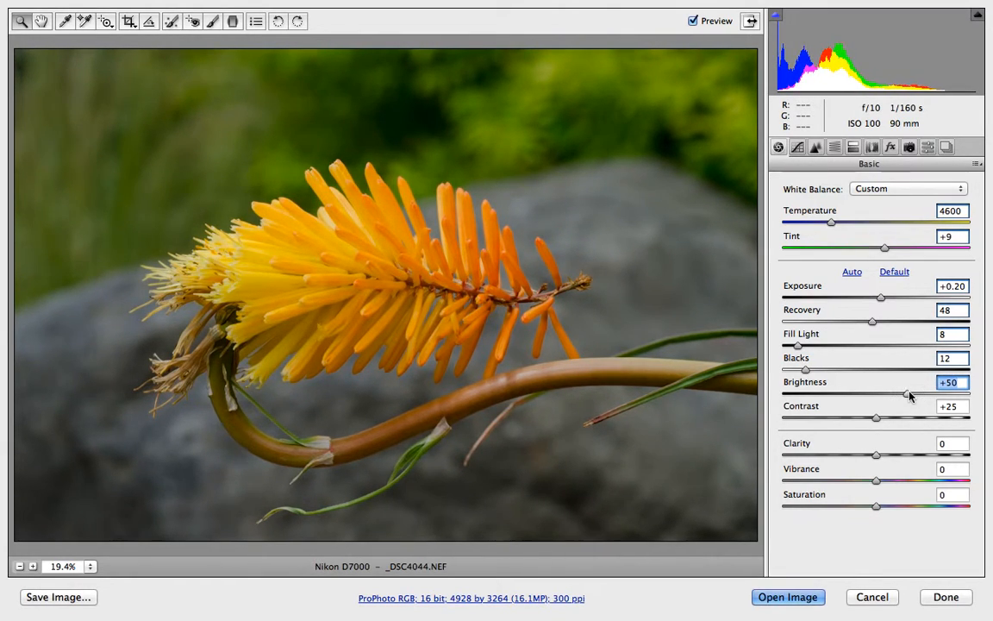
pyautogui.click(693, 22)
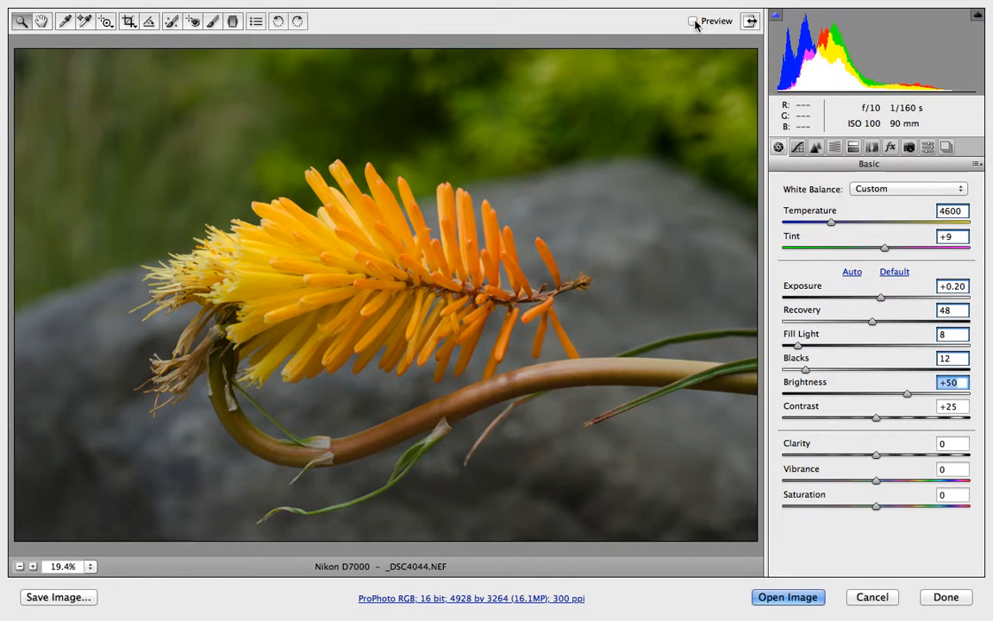
# Toggle the preview off and on to compare the adjusted image with the original.
pyautogui.click(694, 21)
pyautogui.click(694, 22)
pyautogui.click(694, 21)
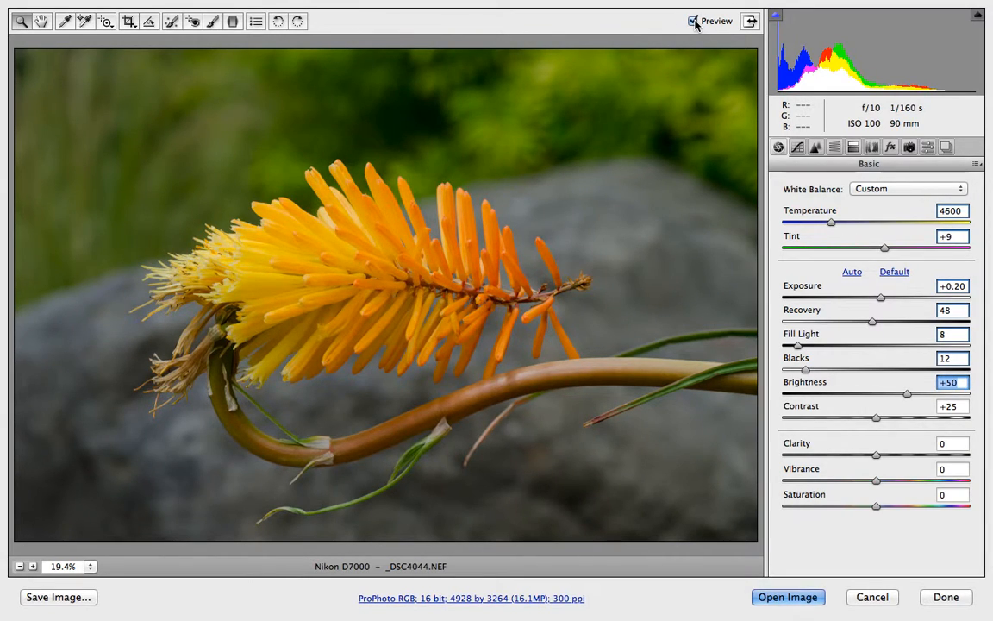
pyautogui.click(694, 21)
# Try Contrast at its maximum and a negative value, then set Contrast to +35.
pyautogui.click(877, 419)
pyautogui.moveTo(877, 419); pyautogui.dragTo(990, 410)
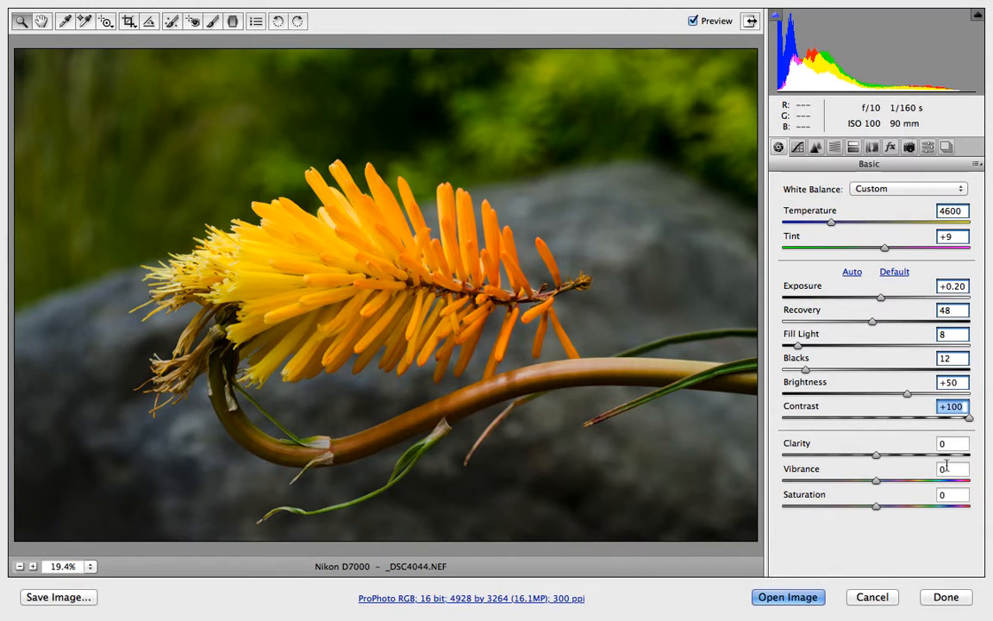
pyautogui.moveTo(969, 417); pyautogui.dragTo(787, 420)
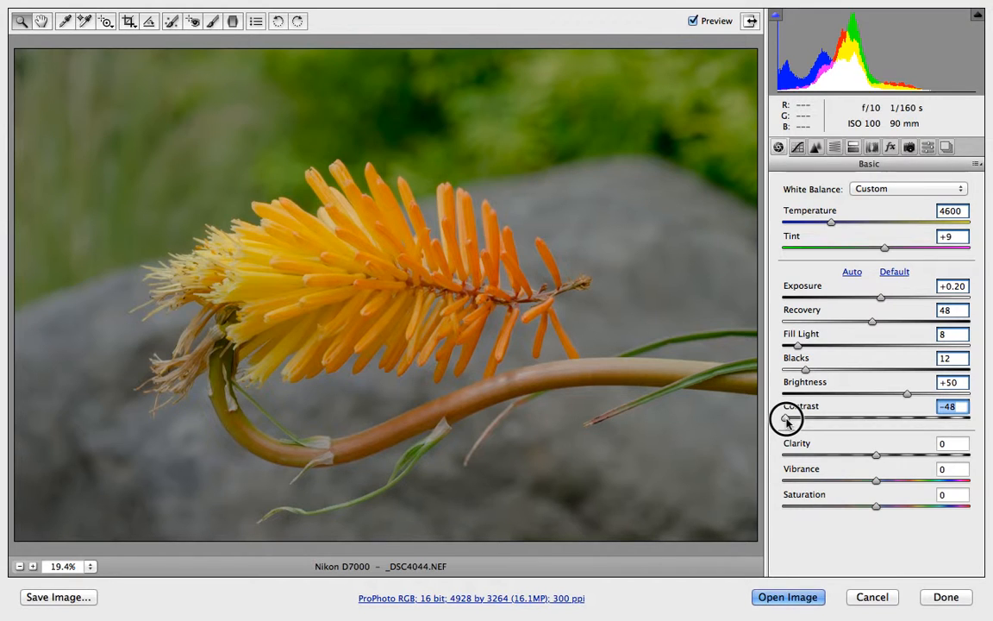
pyautogui.moveTo(786, 420); pyautogui.dragTo(891, 415)
# Set Clarity to +10 and Vibrance to +10.
pyautogui.click(942, 446)
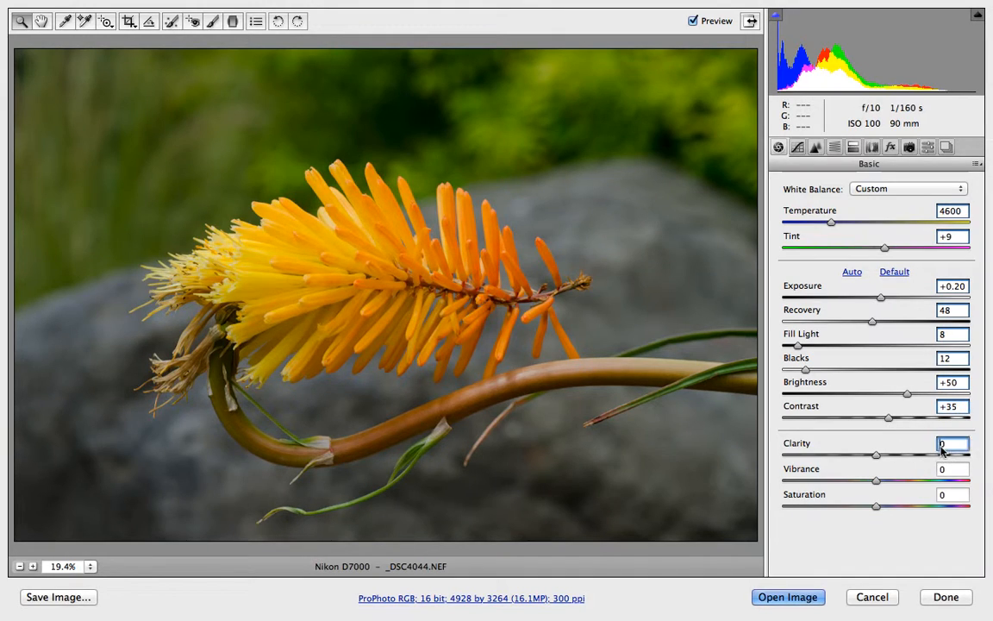
pyautogui.write('10')
pyautogui.click(942, 468)
pyautogui.write('10')
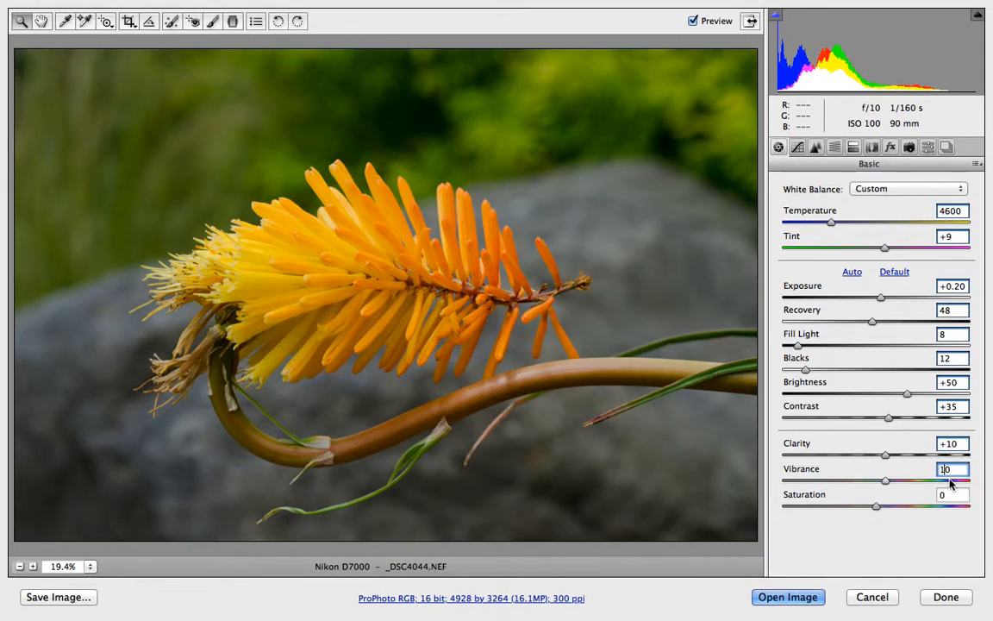
# Try Saturation at 50, then set Saturation to +5.
pyautogui.click(942, 495)
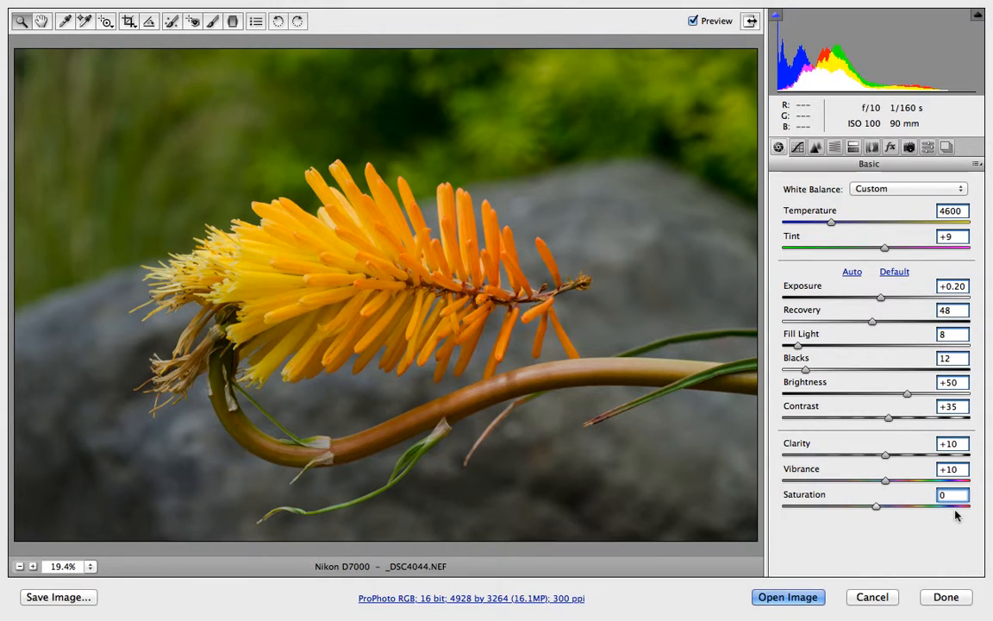
pyautogui.write('50')
pyautogui.press('Return')
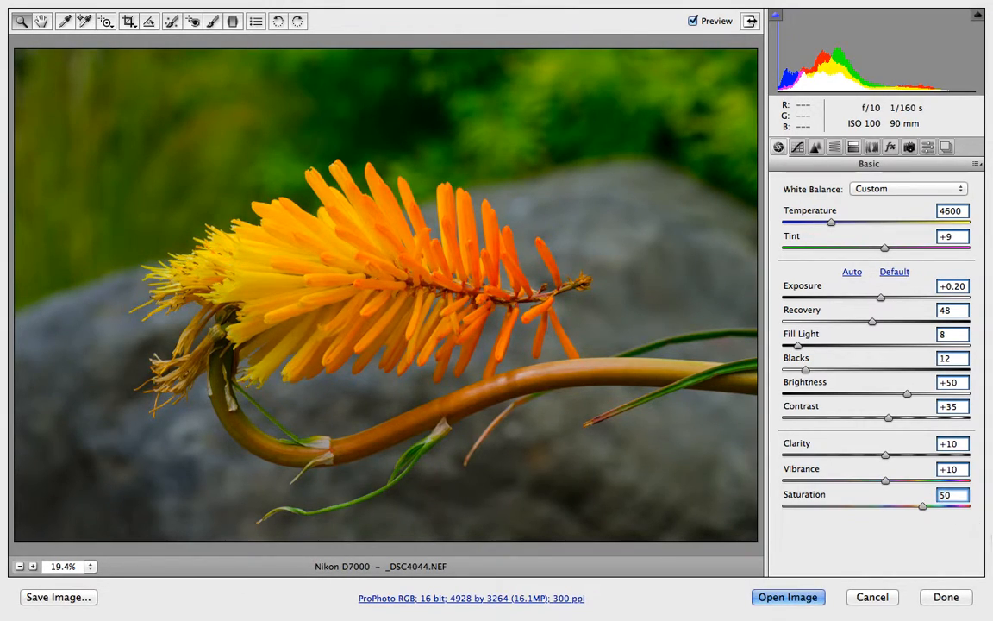
pyautogui.write('0')
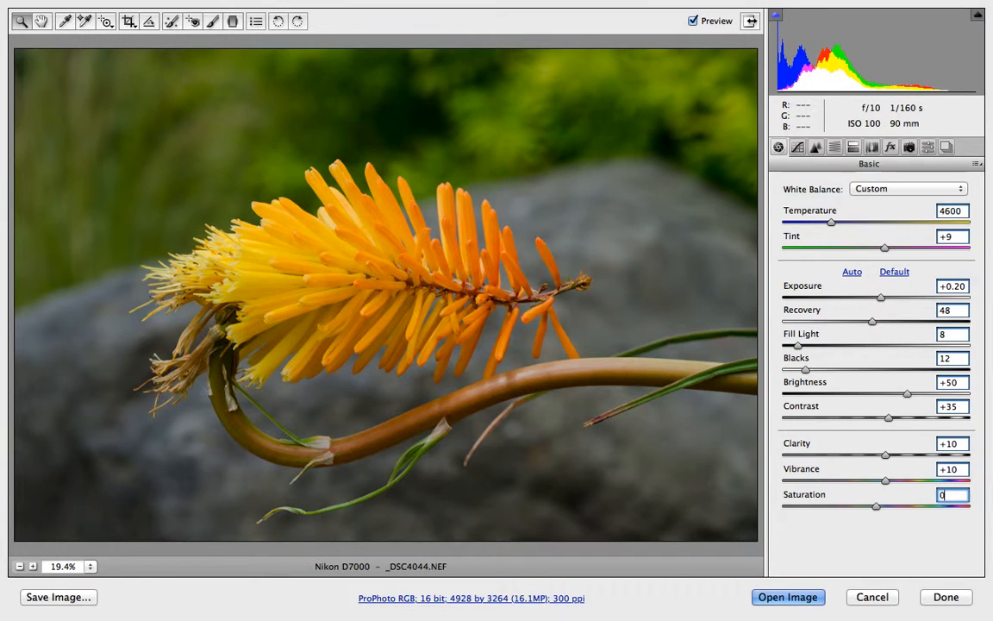
pyautogui.write('5')
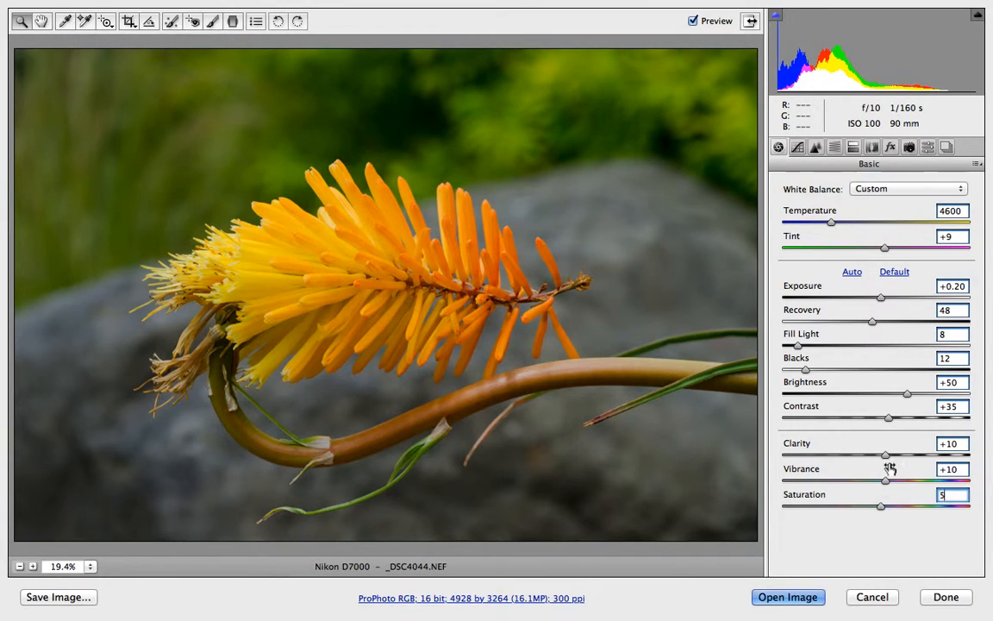
# Try Clarity at -100, then return it to +10.
pyautogui.moveTo(888, 454); pyautogui.dragTo(745, 447)
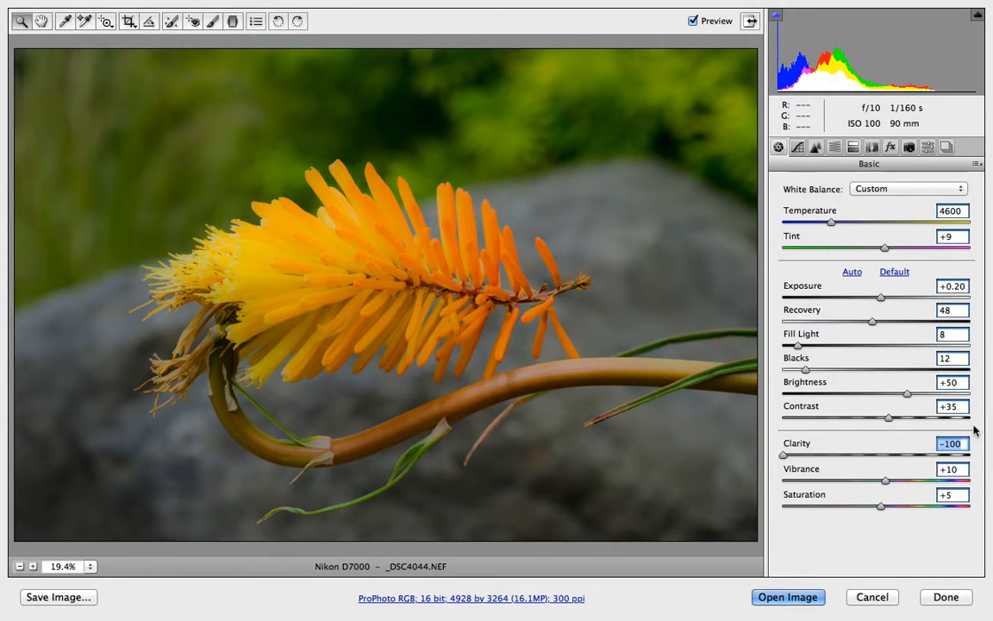
pyautogui.write('10')
pyautogui.press('Tab')
# Try Vibrance and Saturation at their extremes, then return them to +10 and +5.
pyautogui.click(886, 481)
pyautogui.moveTo(886, 481); pyautogui.dragTo(988, 481)
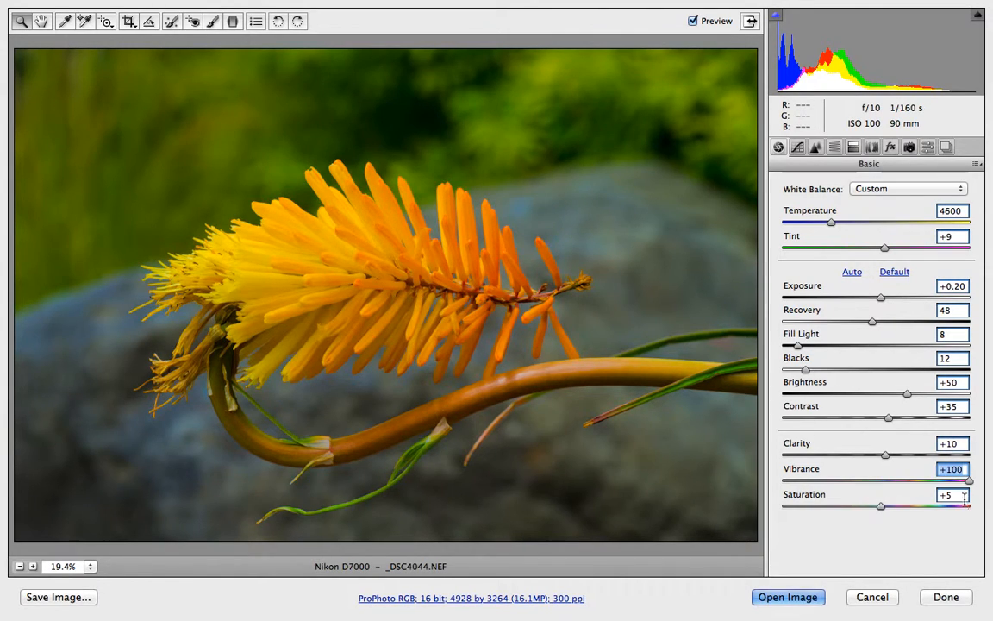
pyautogui.moveTo(966, 490); pyautogui.dragTo(754, 479)
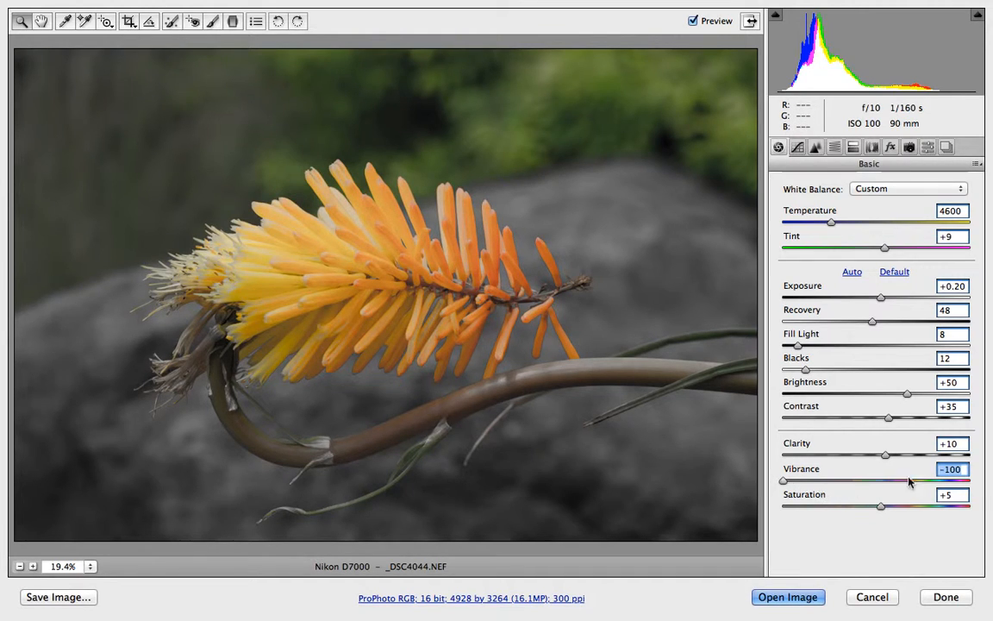
pyautogui.write('10')
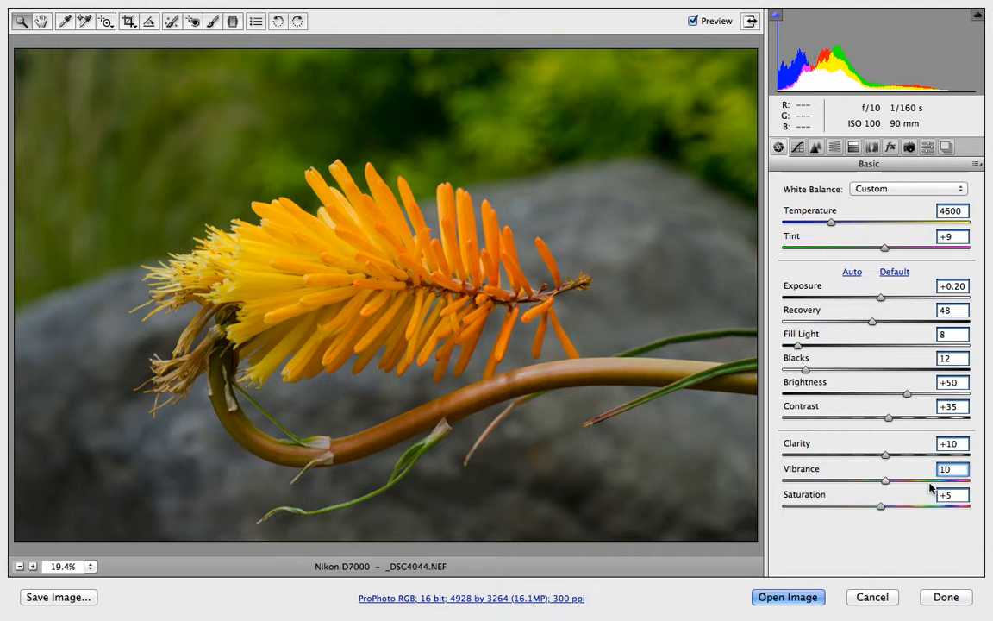
pyautogui.moveTo(881, 507); pyautogui.dragTo(987, 510)
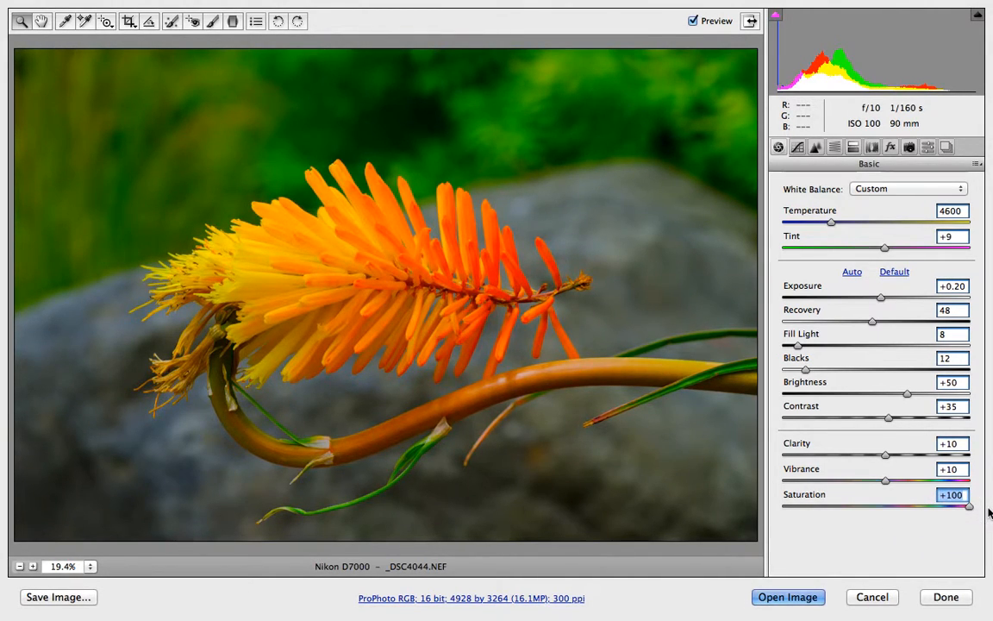
pyautogui.write('05')
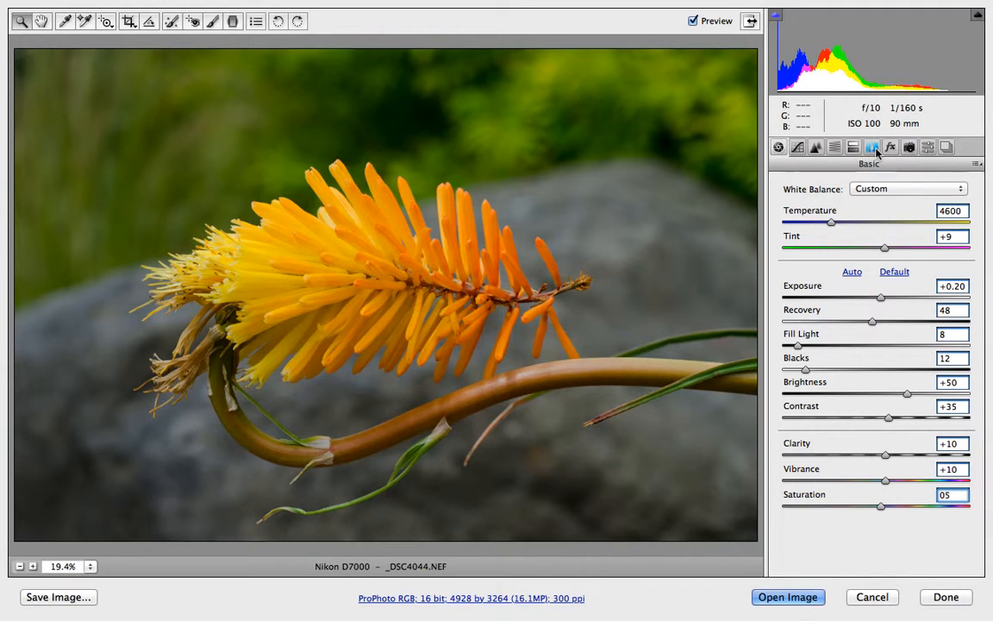
# Enable lens profile corrections in Lens Corrections and choose Tamron as the lens make.
pyautogui.click(872, 148)
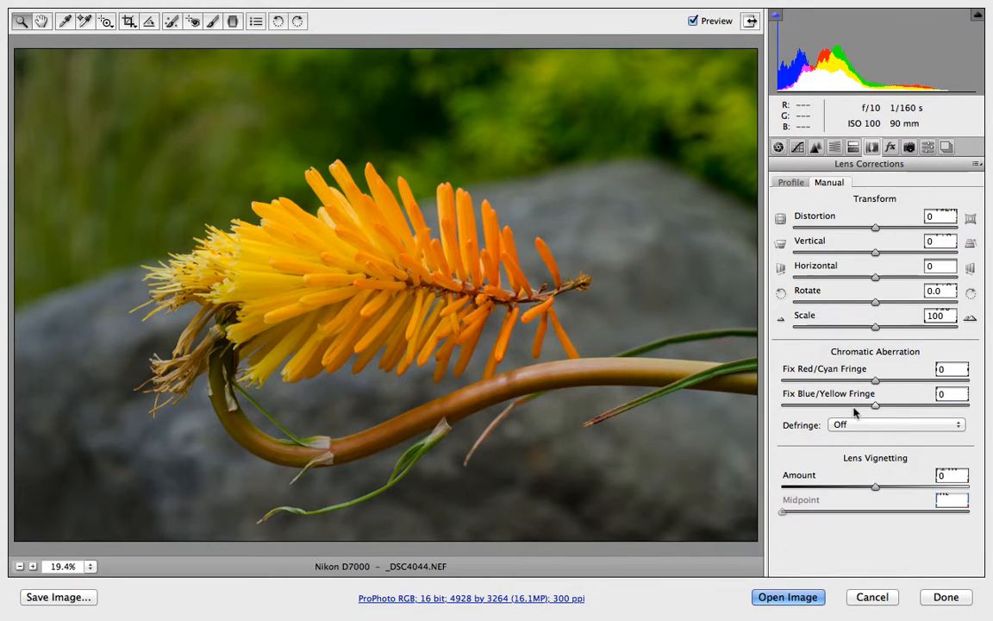
pyautogui.click(791, 182)
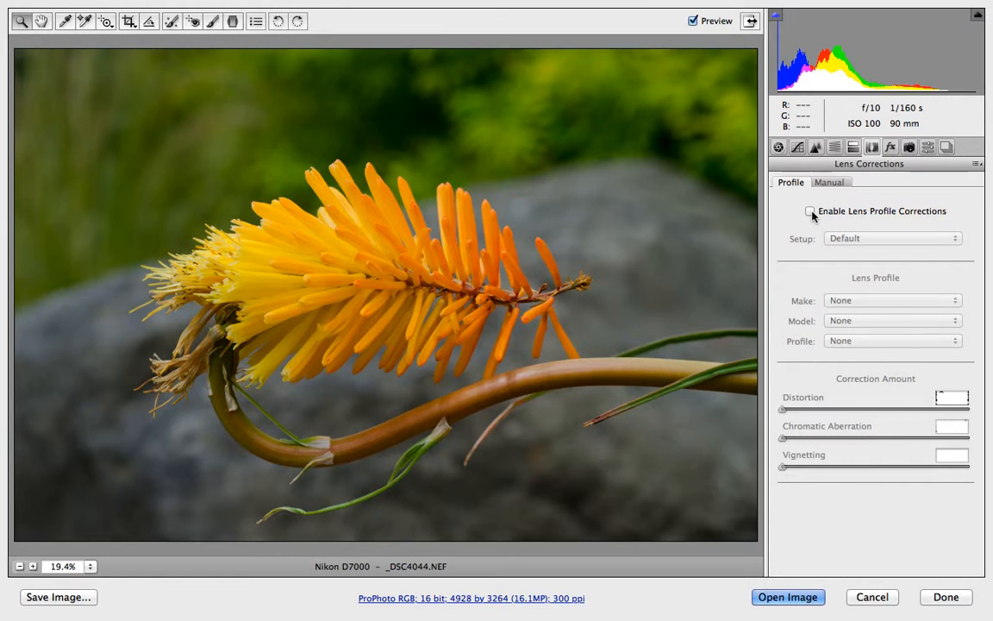
pyautogui.click(811, 213)
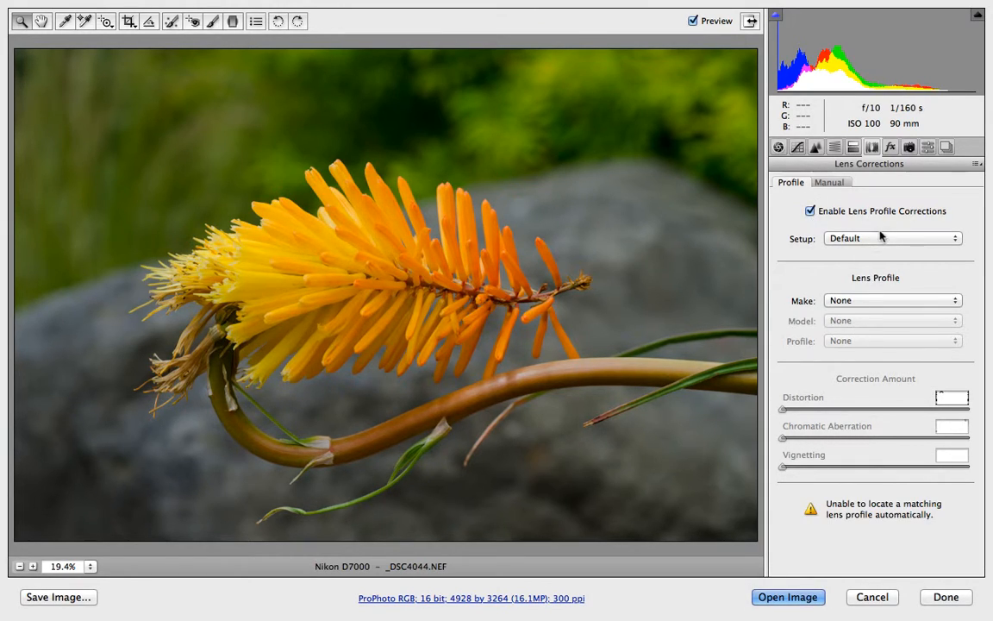
pyautogui.click(865, 302)
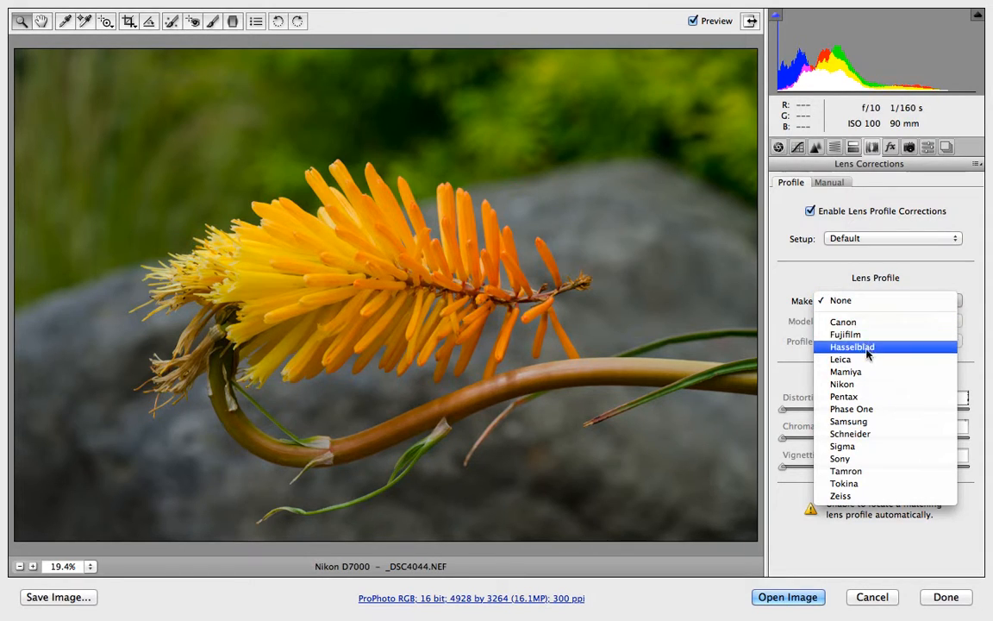
pyautogui.click(881, 471)
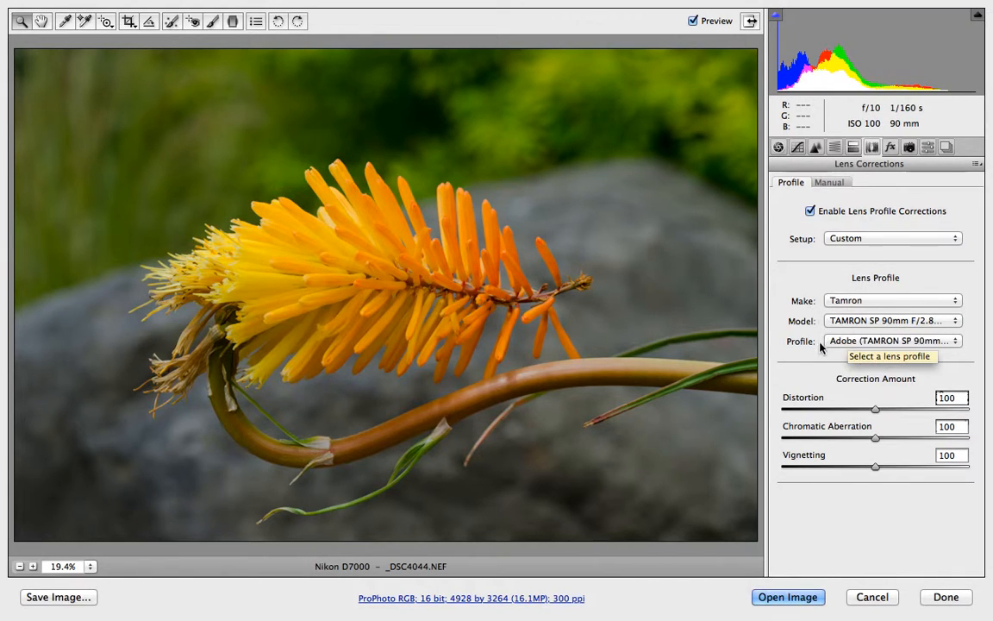
pyautogui.click(845, 305)
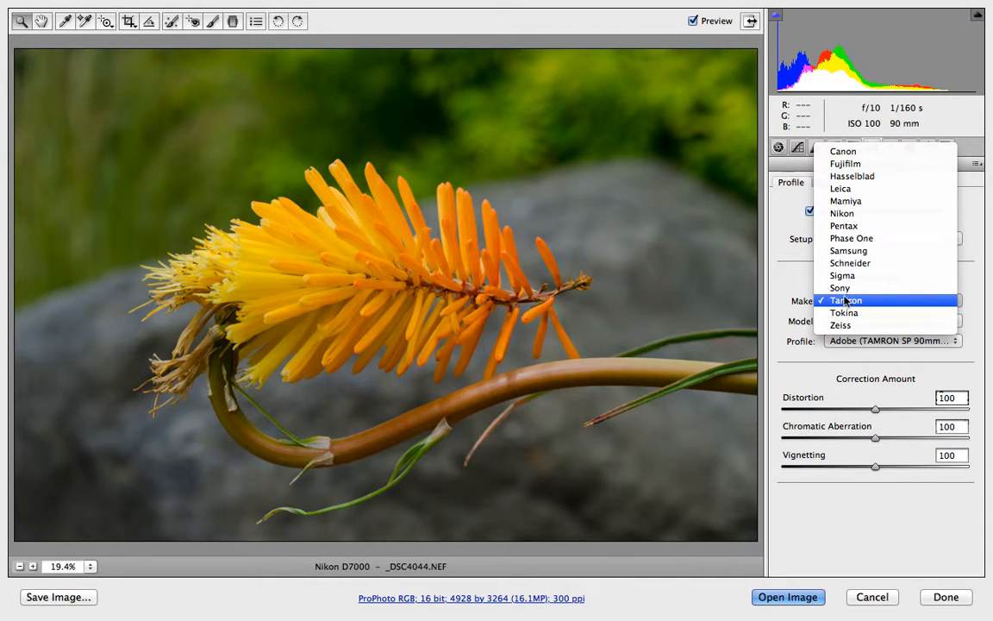
pyautogui.click(843, 301)
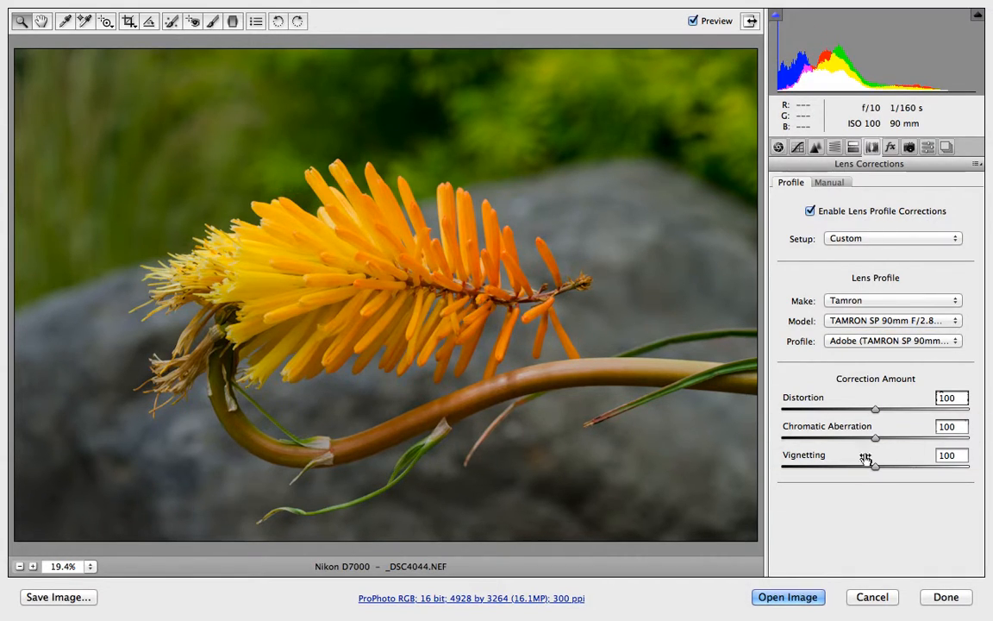
# Toggle the preview off and on to compare the lens corrections with the original.
pyautogui.click(693, 21)
pyautogui.click(693, 21)
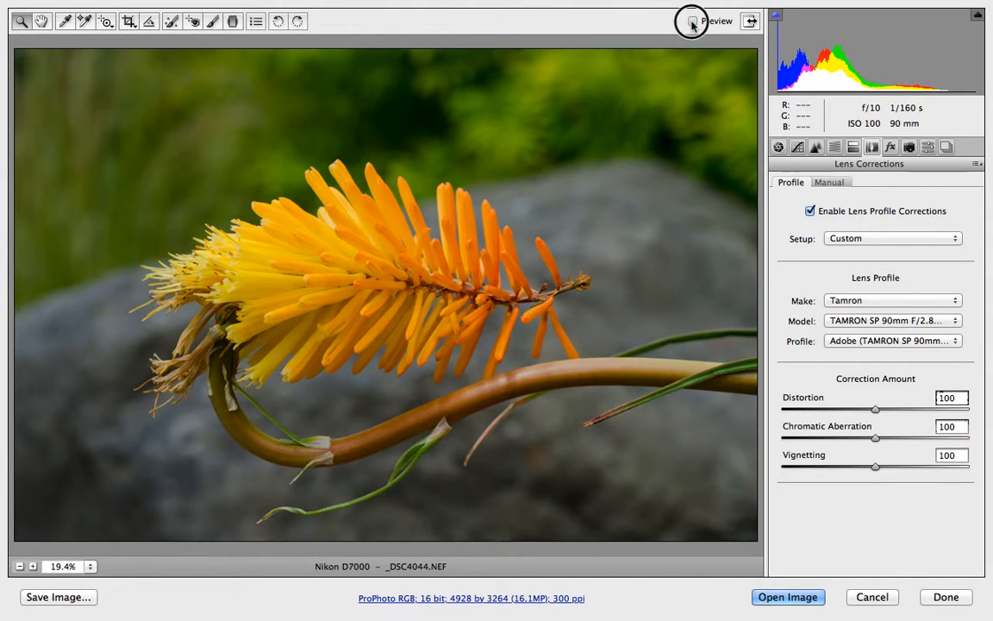
pyautogui.click(693, 22)
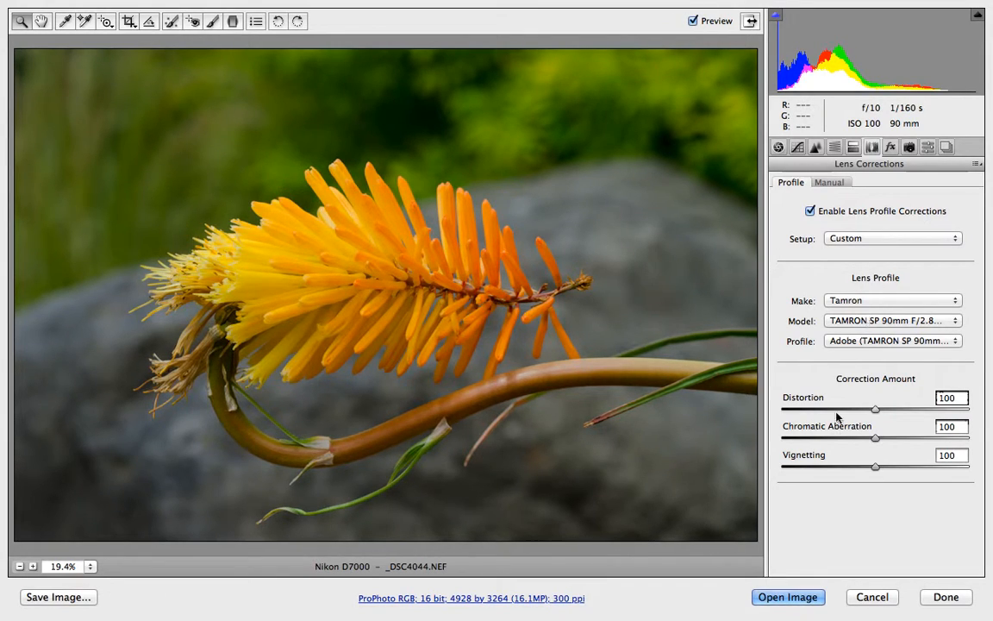
# Set Defringe to All Edges in the manual lens corrections.
pyautogui.click(834, 183)
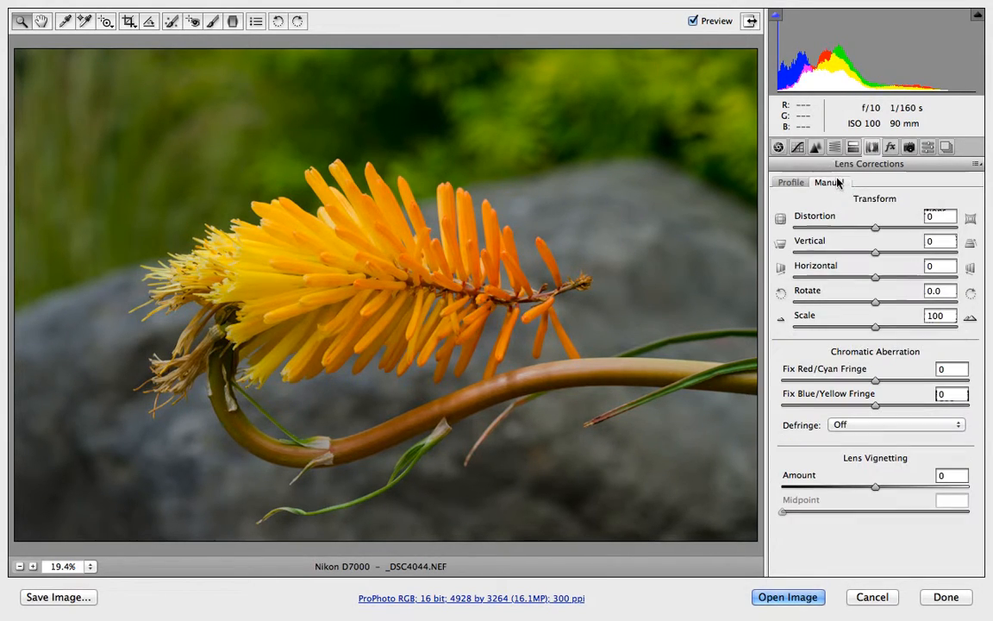
pyautogui.click(840, 425)
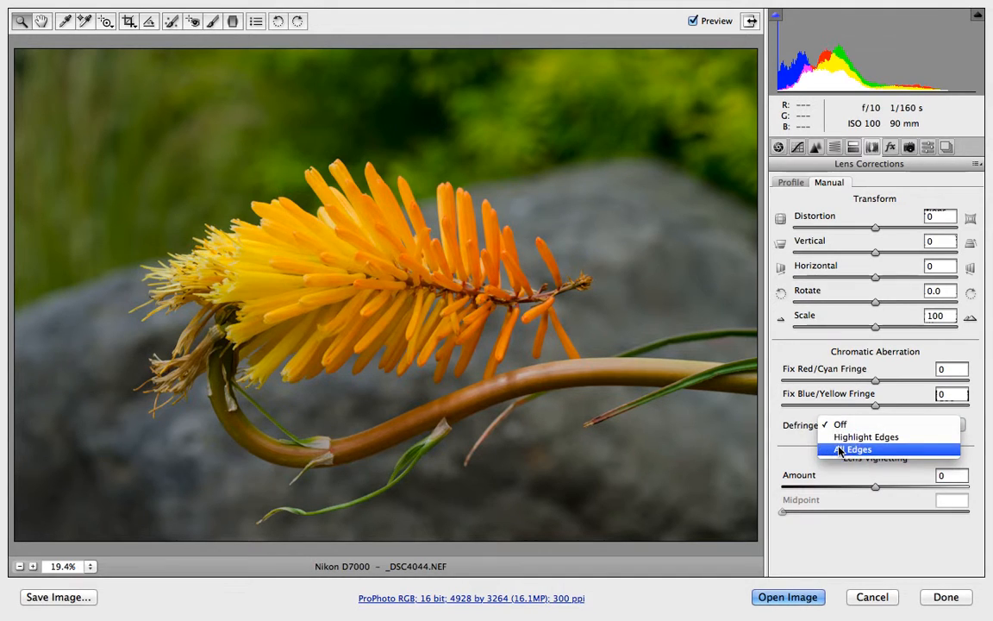
pyautogui.click(840, 449)
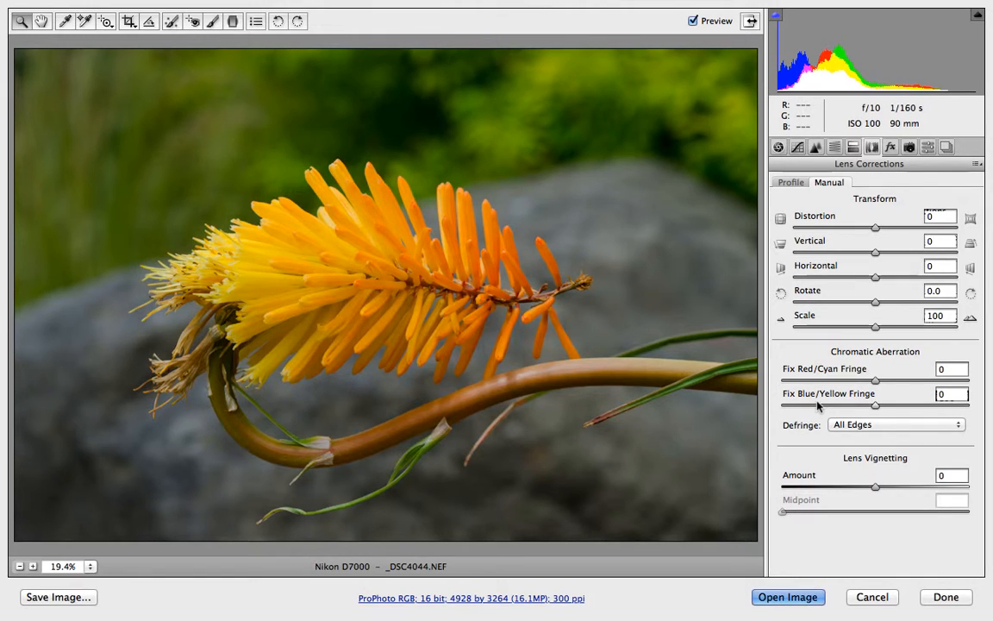
# Zoom in and pan around the flower petals to inspect the edges for color fringing.
pyautogui.click(420, 317)
pyautogui.click(421, 316)
pyautogui.click(421, 317)
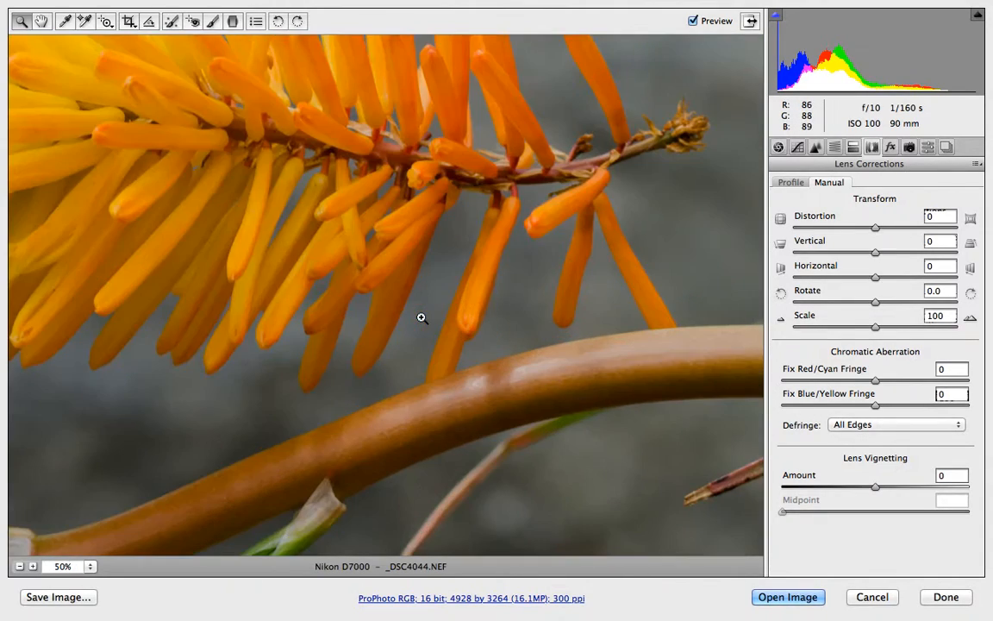
pyautogui.click(421, 221)
pyautogui.click(420, 221)
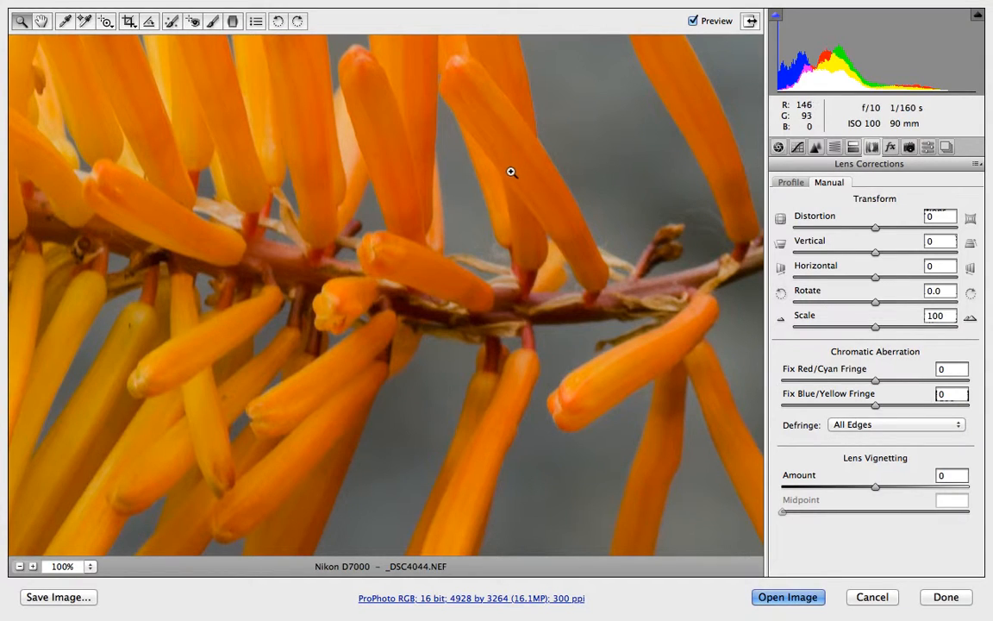
pyautogui.press('space')
pyautogui.moveTo(506, 166); pyautogui.dragTo(563, 559)
pyautogui.moveTo(545, 367); pyautogui.dragTo(523, 332)
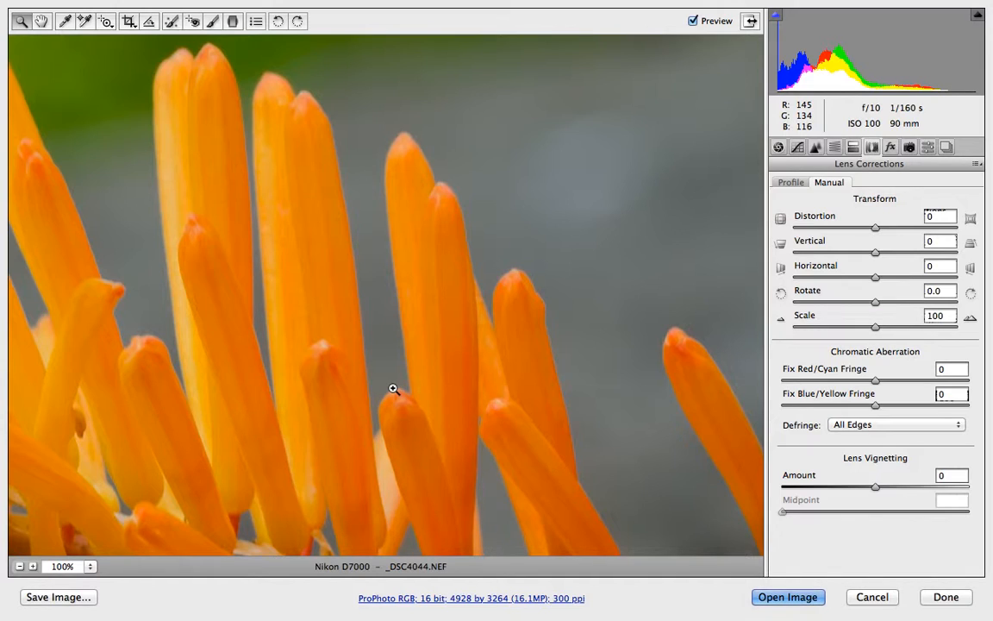
pyautogui.keyDown('alt'); pyautogui.click(362, 326); pyautogui.keyUp('alt')
pyautogui.keyDown('alt'); pyautogui.click(362, 326); pyautogui.keyUp('alt')
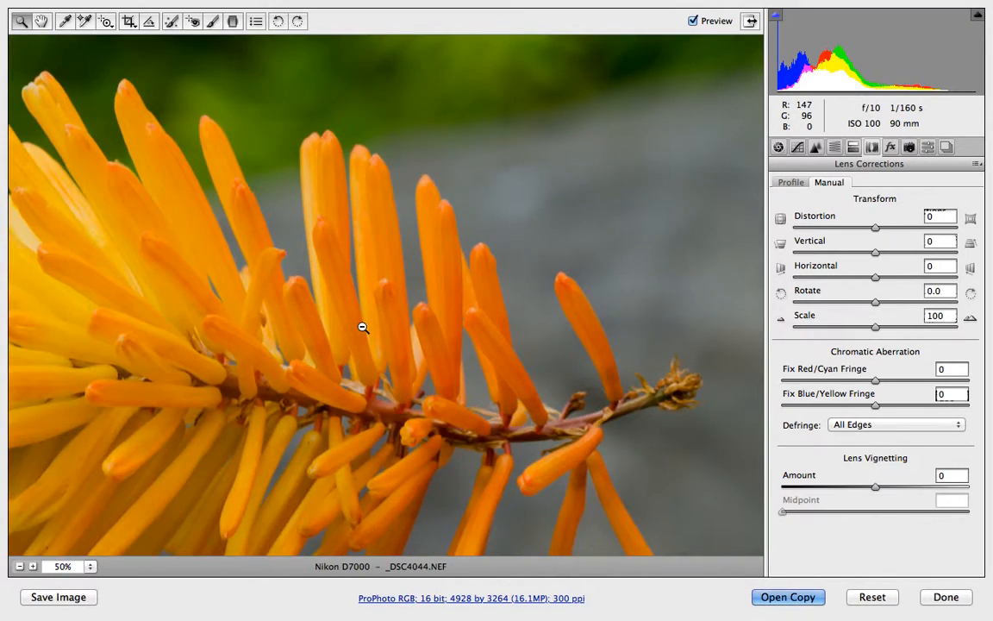
pyautogui.keyDown('alt'); pyautogui.click(362, 325); pyautogui.keyUp('alt')
pyautogui.keyDown('alt'); pyautogui.click(362, 326); pyautogui.keyUp('alt')
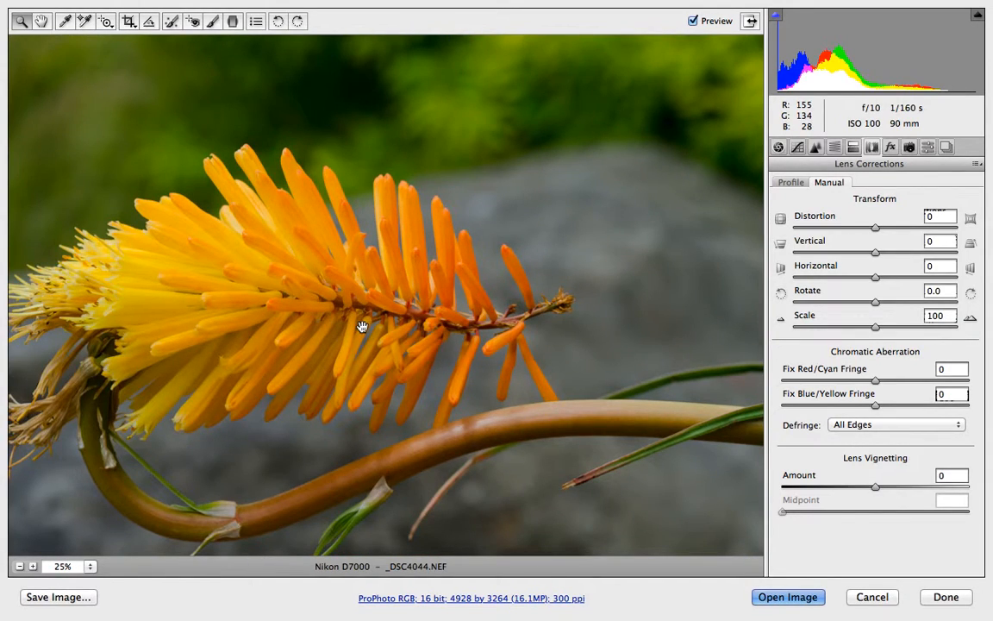
pyautogui.click(362, 326)
pyautogui.click(362, 326)
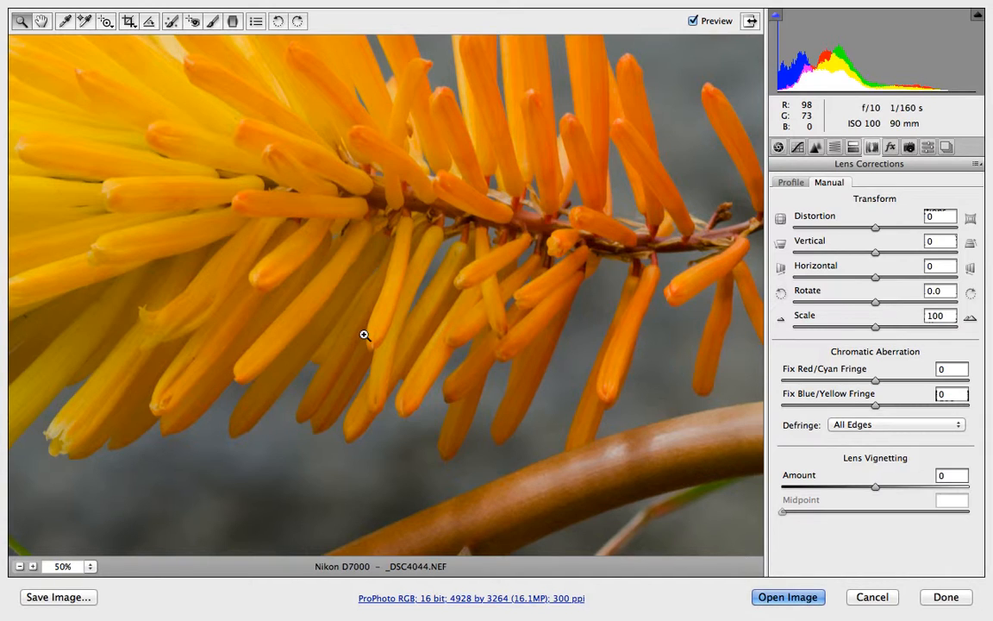
pyautogui.keyDown('alt'); pyautogui.click(363, 335); pyautogui.keyUp('alt')
pyautogui.keyDown('alt'); pyautogui.click(363, 334); pyautogui.keyUp('alt')
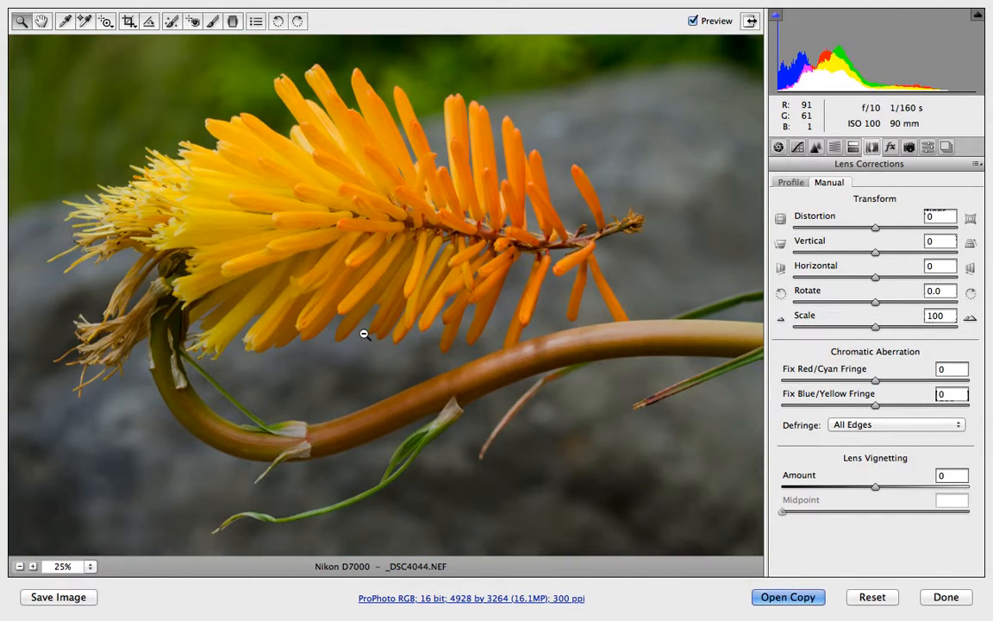
pyautogui.keyDown('alt'); pyautogui.click(364, 335); pyautogui.keyUp('alt')
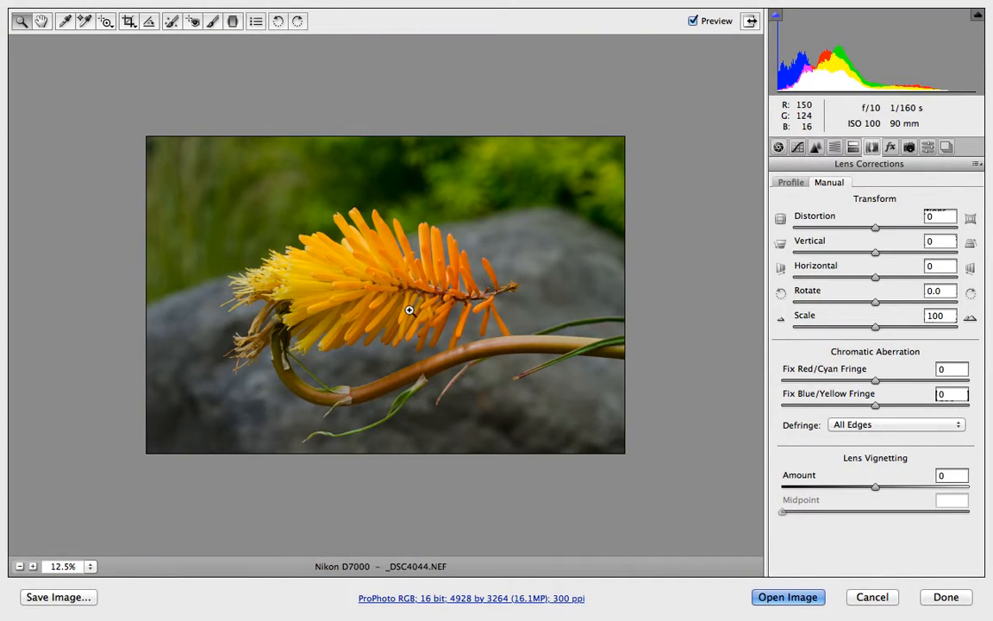
# Return to the lens profile correction settings.
pyautogui.click(409, 308)
pyautogui.keyDown('alt'); pyautogui.click(408, 308); pyautogui.keyUp('alt')
pyautogui.click(788, 183)
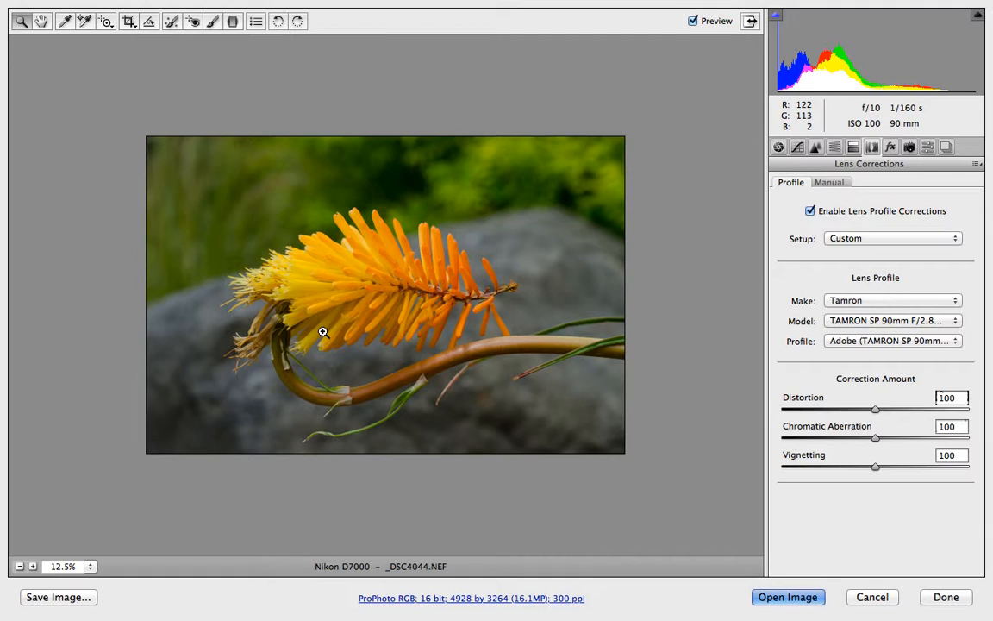
# Set the Crop tool to a custom aspect ratio of 20 by 16 inches.
pyautogui.click(129, 21)
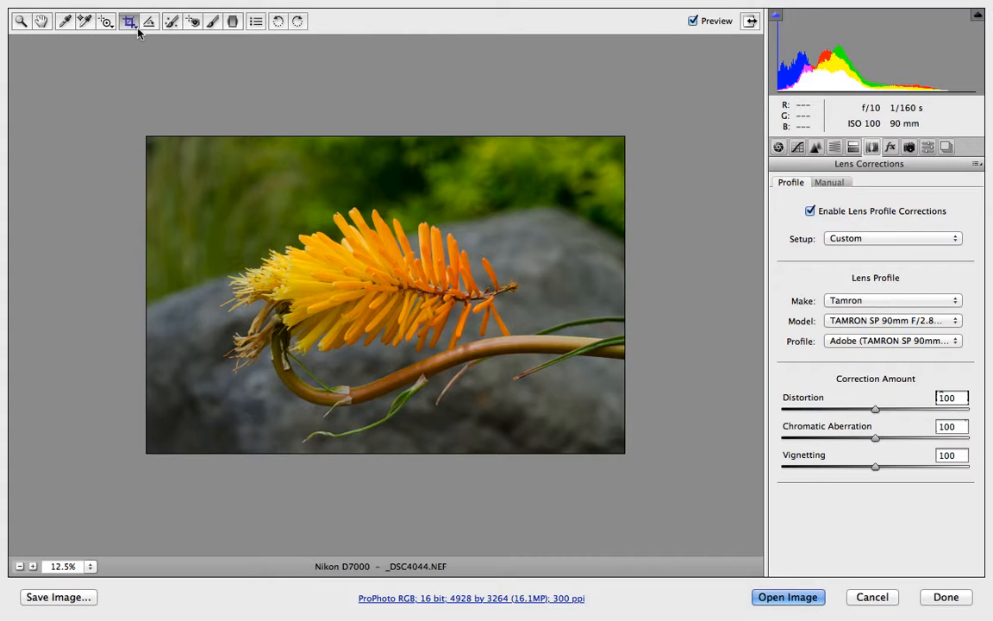
pyautogui.click(129, 22)
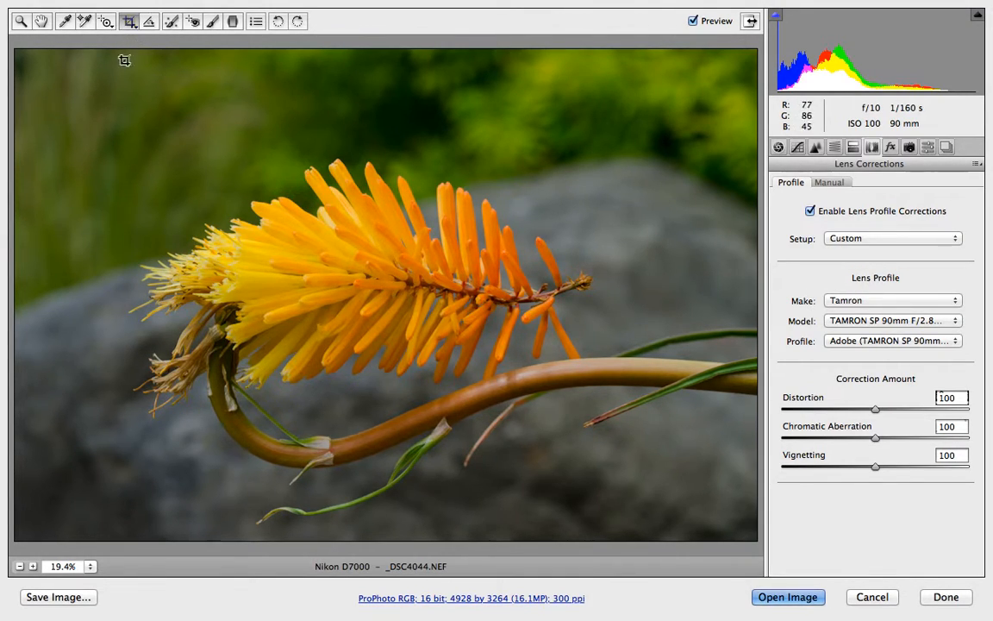
pyautogui.click(131, 23)
pyautogui.click(133, 28)
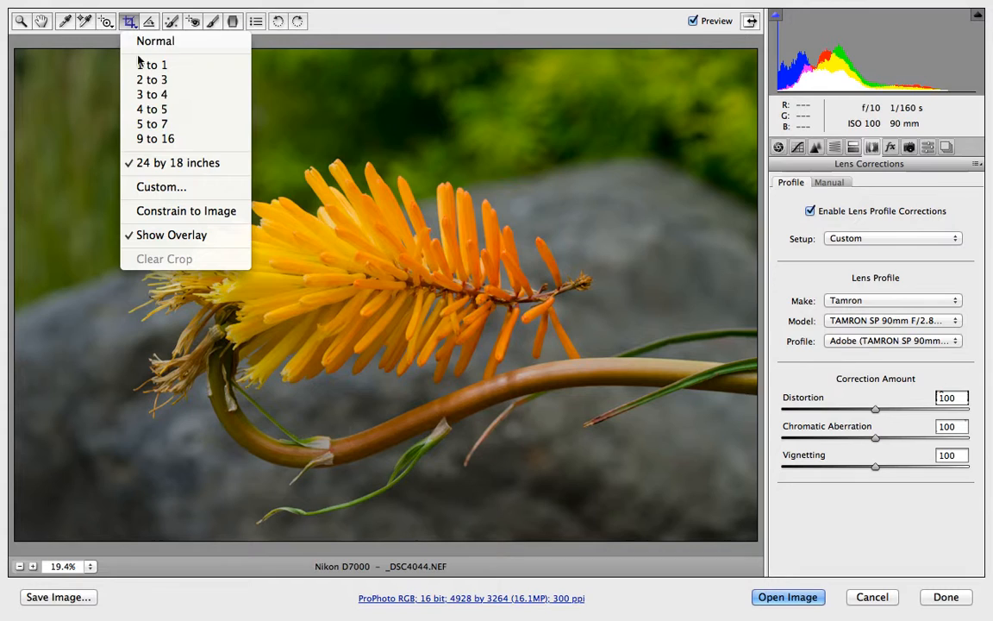
pyautogui.click(182, 191)
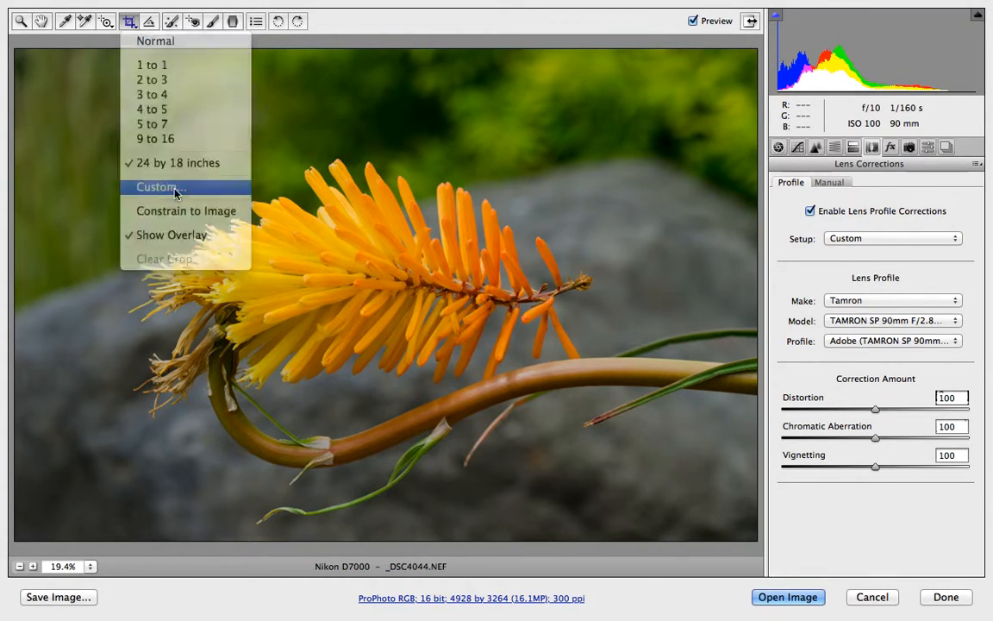
pyautogui.moveTo(456, 179); pyautogui.dragTo(577, 70)
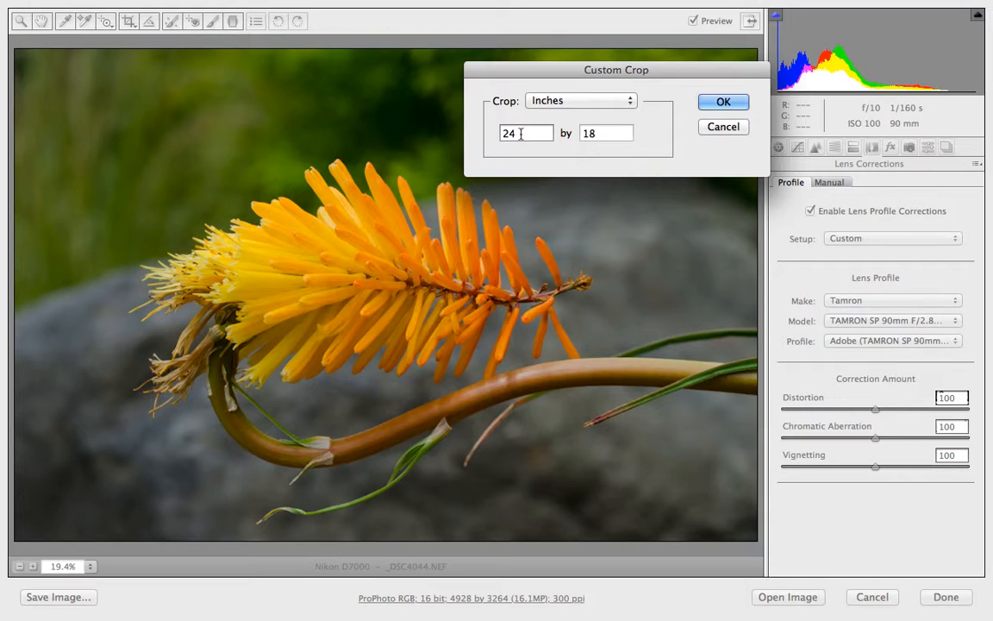
pyautogui.moveTo(521, 134); pyautogui.dragTo(480, 130)
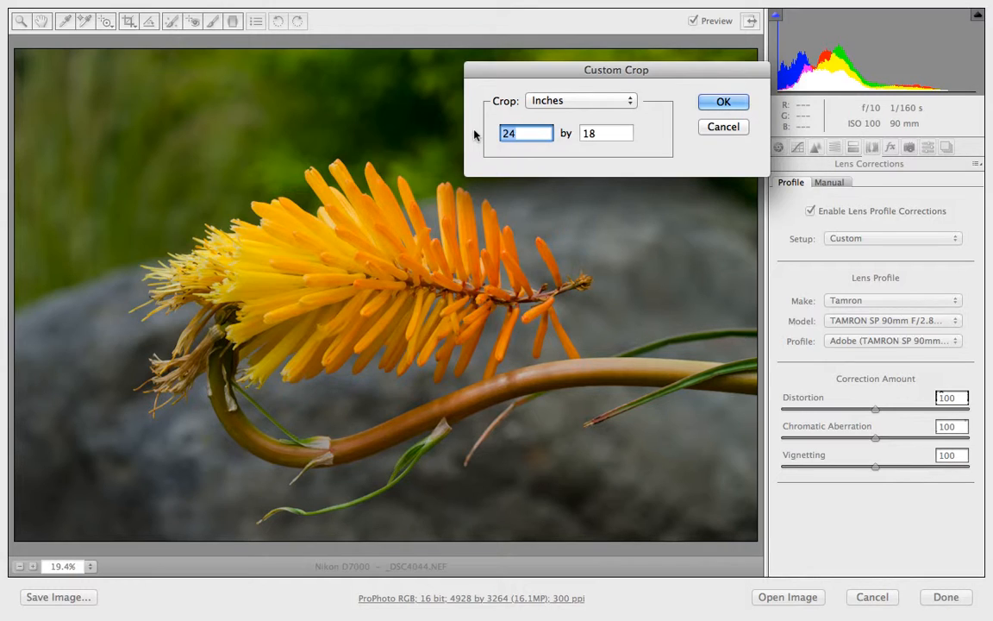
pyautogui.write('20')
pyautogui.click(606, 135)
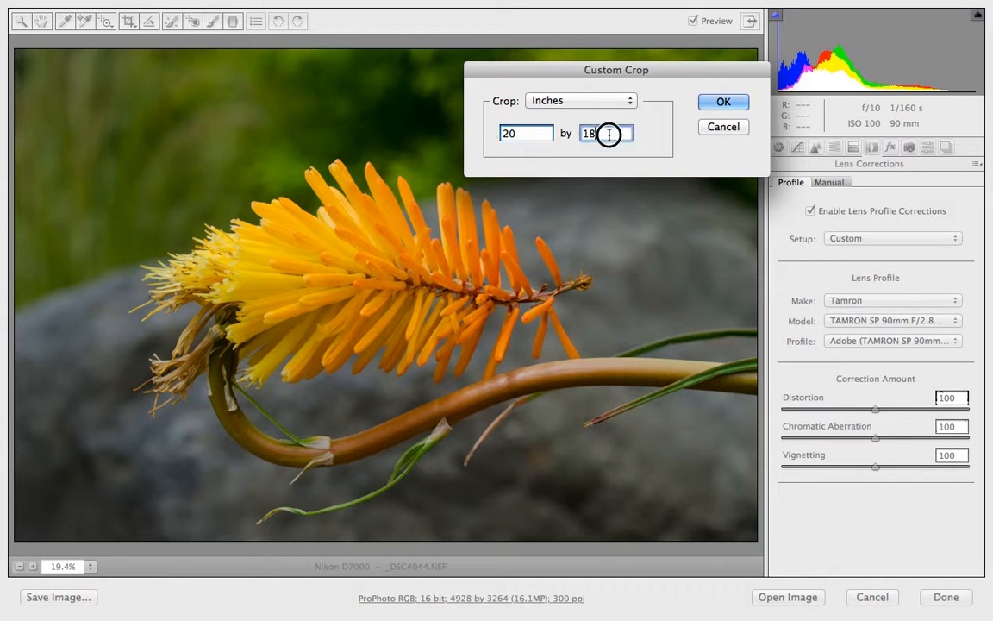
pyautogui.press('BackSpace')
pyautogui.write('6')
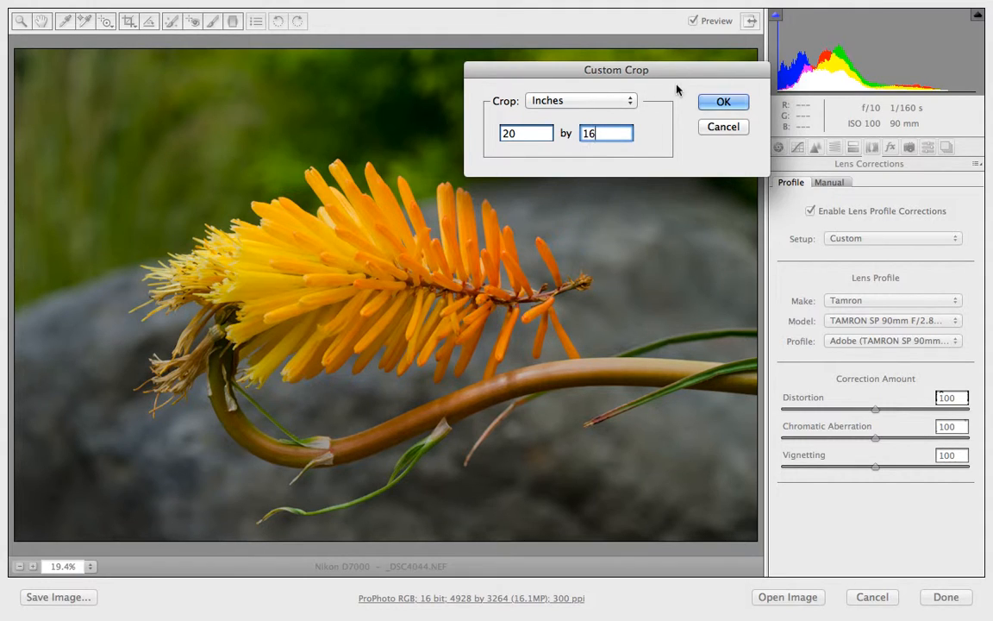
pyautogui.click(737, 103)
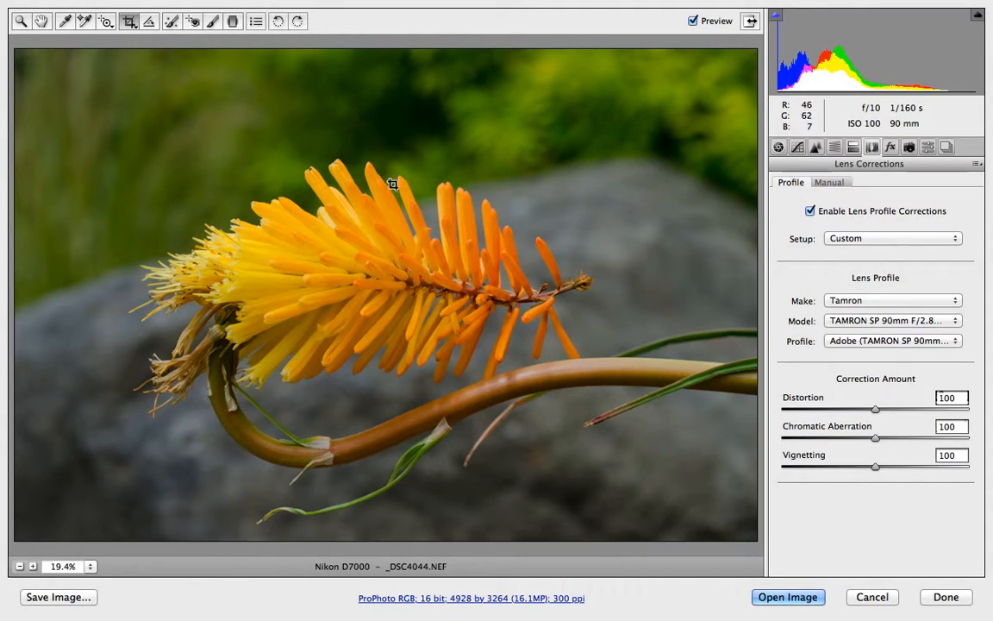
# Draw a crop spanning the whole photo at the 20 by 16 ratio and apply it.
pyautogui.keyDown('alt'); pyautogui.click(369, 250); pyautogui.keyUp('alt')
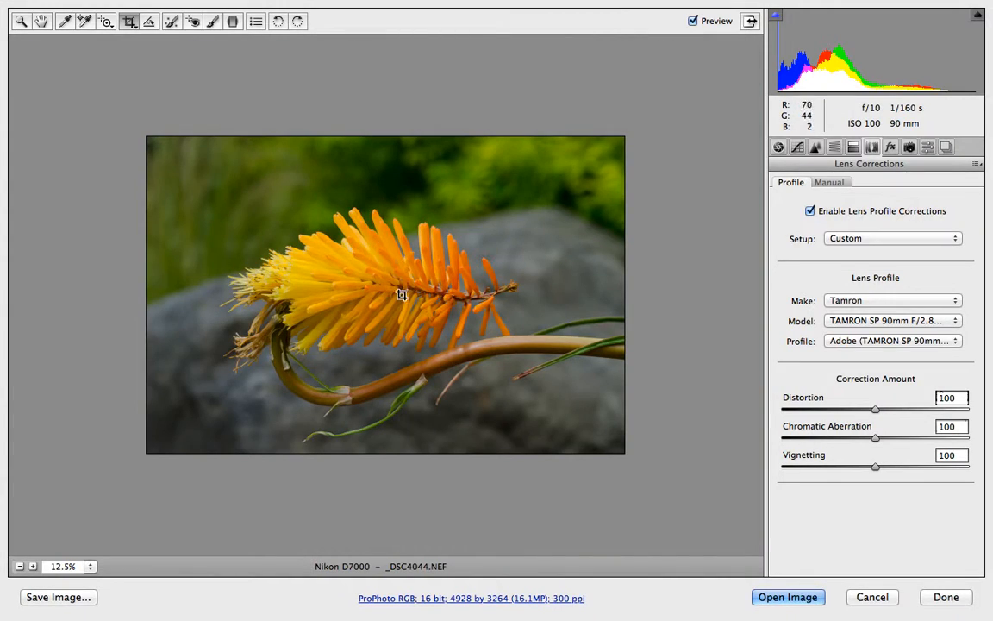
pyautogui.moveTo(181, 138); pyautogui.dragTo(636, 457)
pyautogui.moveTo(437, 395); pyautogui.dragTo(467, 400)
pyautogui.press('Return')
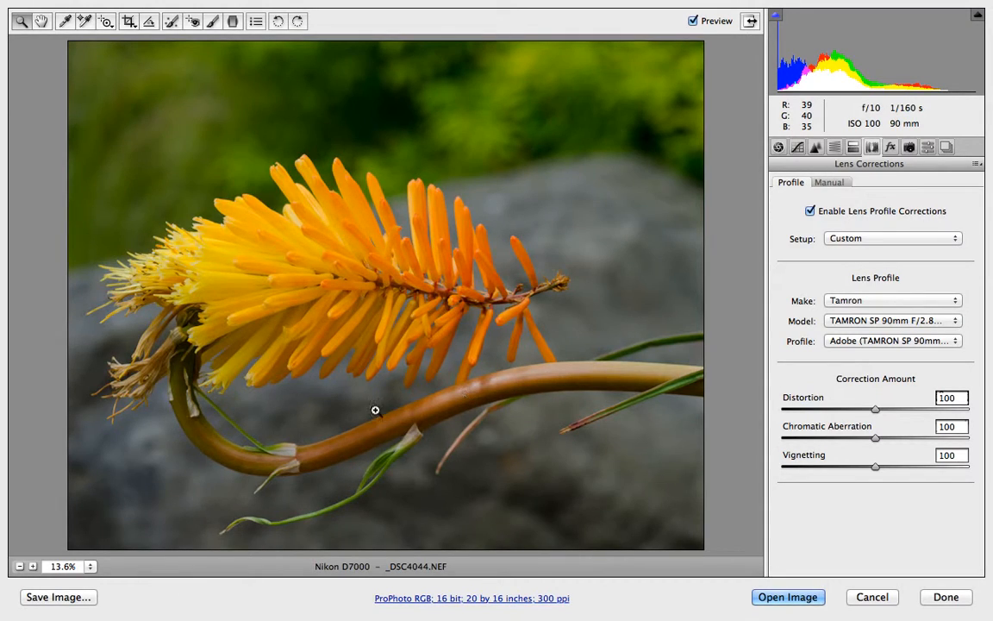
# Inspect the cropped photo's petals and stem up close at magnifications up to about 380%.
pyautogui.click(345, 295)
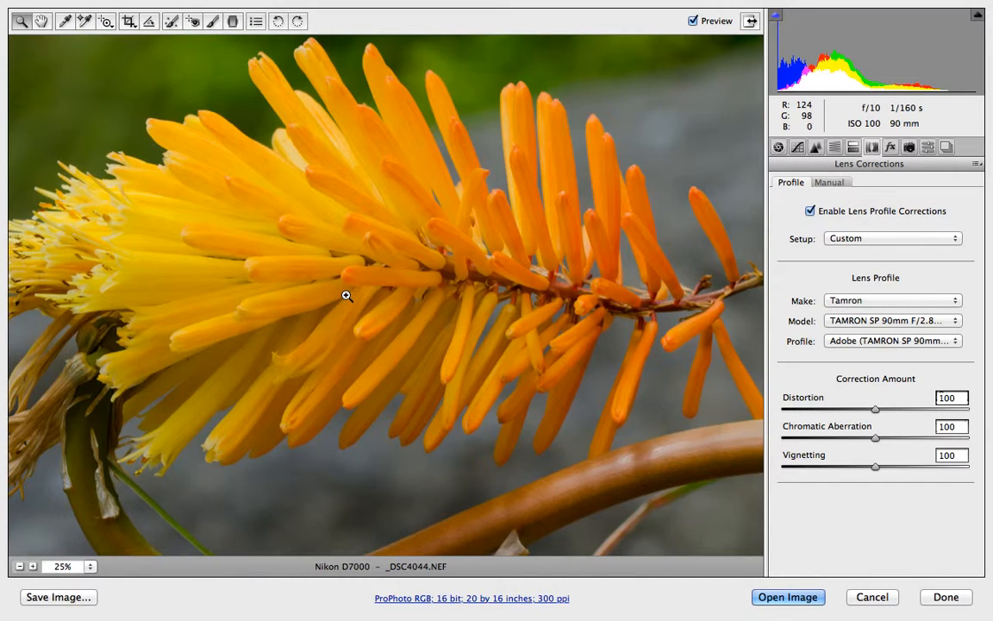
pyautogui.click(346, 293)
pyautogui.click(334, 276)
pyautogui.moveTo(357, 281); pyautogui.dragTo(350, 486)
pyautogui.moveTo(419, 203); pyautogui.dragTo(419, 228)
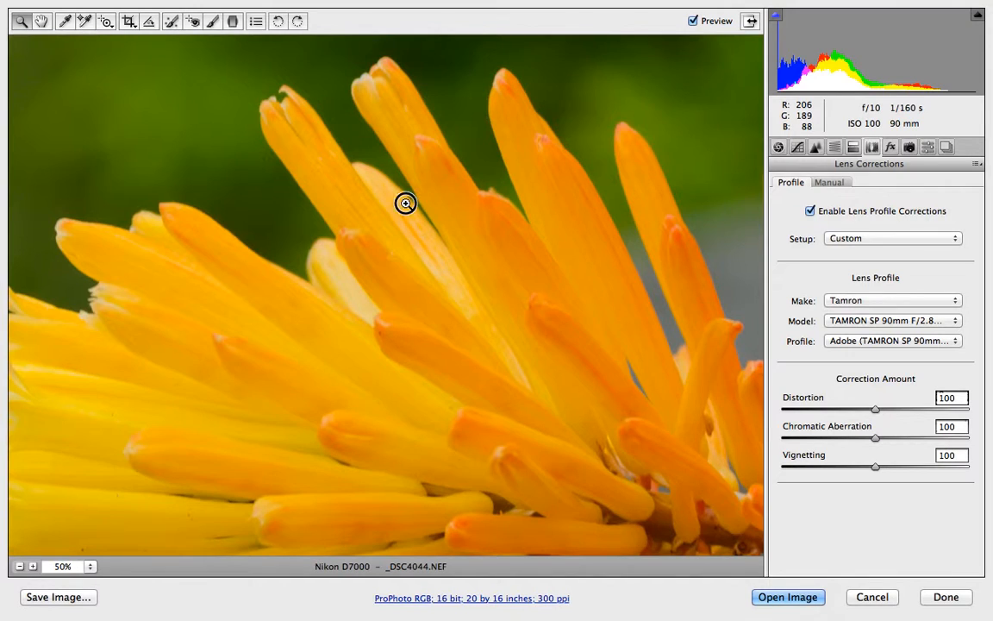
pyautogui.click(405, 202)
pyautogui.click(405, 207)
pyautogui.moveTo(633, 347); pyautogui.dragTo(327, 298)
pyautogui.moveTo(435, 372); pyautogui.dragTo(35, 212)
pyautogui.moveTo(407, 298); pyautogui.dragTo(247, 238)
pyautogui.moveTo(594, 395); pyautogui.dragTo(481, 257)
pyautogui.moveTo(563, 423); pyautogui.dragTo(508, 291)
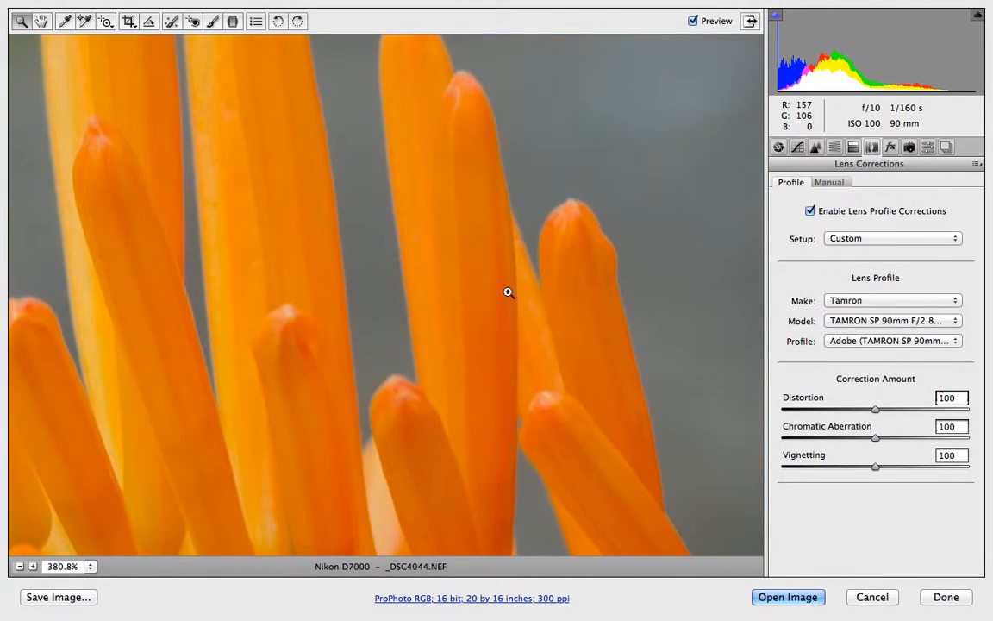
pyautogui.keyDown('alt'); pyautogui.click(536, 380); pyautogui.keyUp('alt')
pyautogui.keyDown('alt'); pyautogui.click(536, 381); pyautogui.keyUp('alt')
pyautogui.keyDown('alt'); pyautogui.click(537, 380); pyautogui.keyUp('alt')
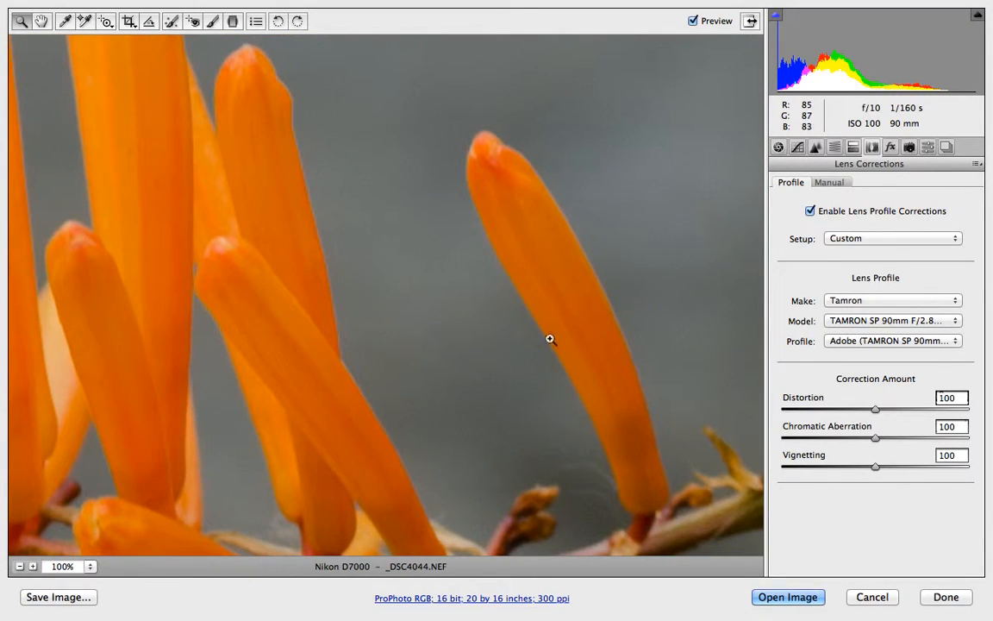
pyautogui.moveTo(576, 522); pyautogui.dragTo(410, 219)
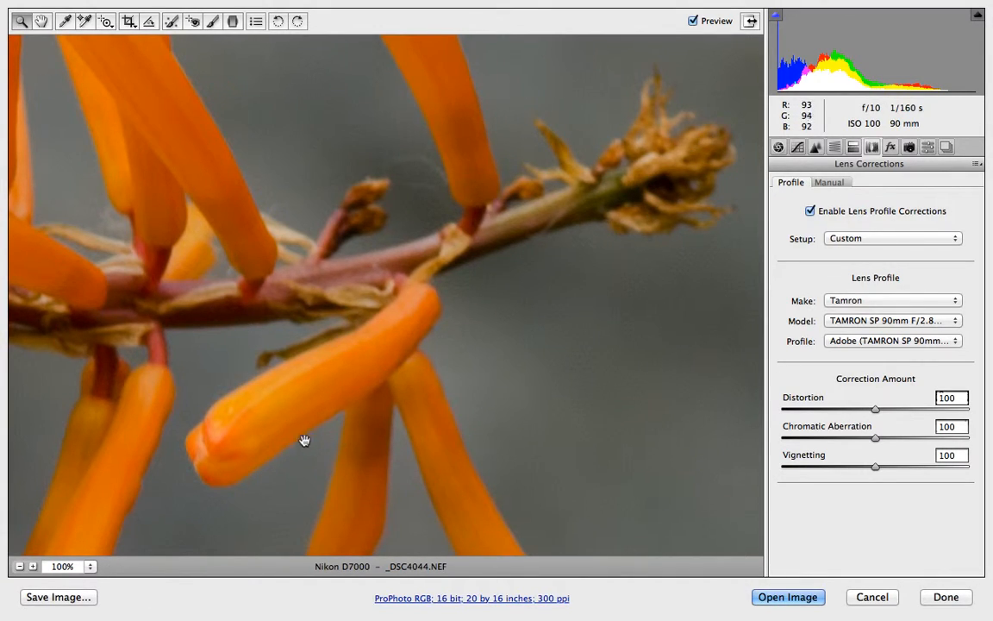
pyautogui.moveTo(479, 362); pyautogui.dragTo(676, 109)
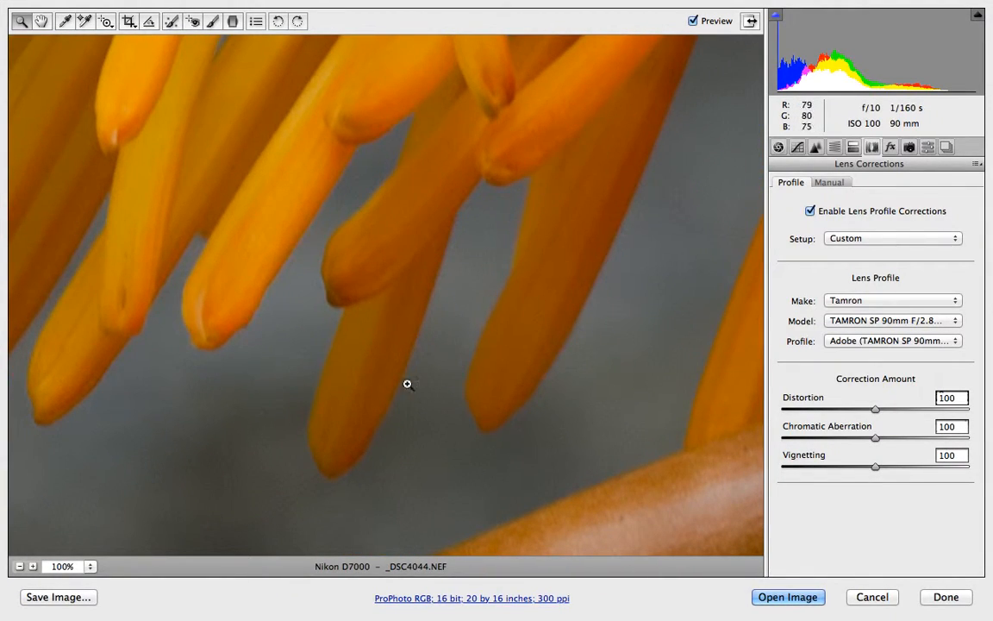
pyautogui.moveTo(489, 256); pyautogui.dragTo(532, 417)
pyautogui.moveTo(510, 190); pyautogui.dragTo(509, 263)
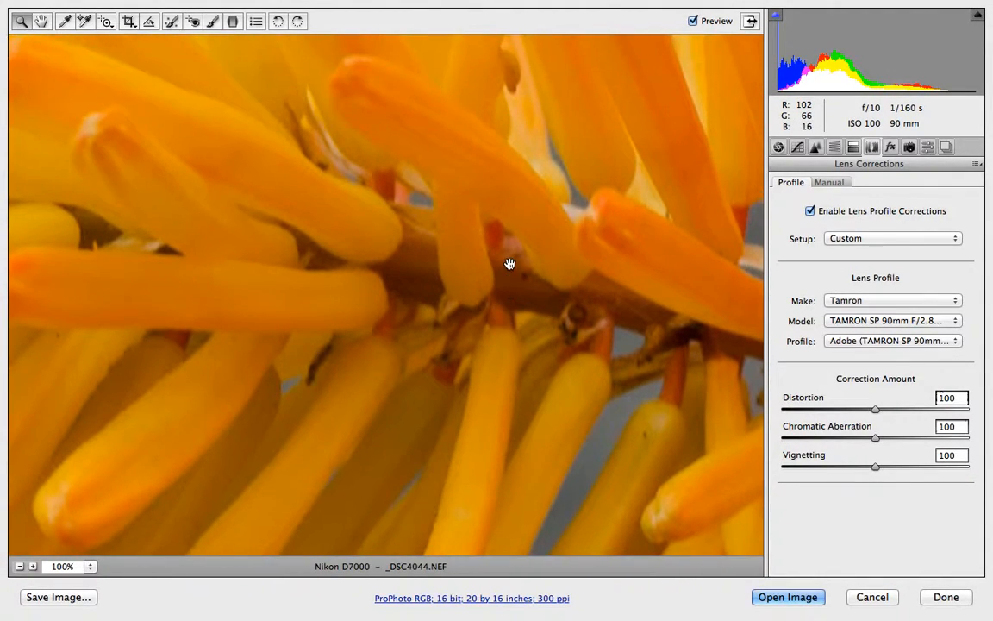
pyautogui.moveTo(490, 178); pyautogui.dragTo(411, 386)
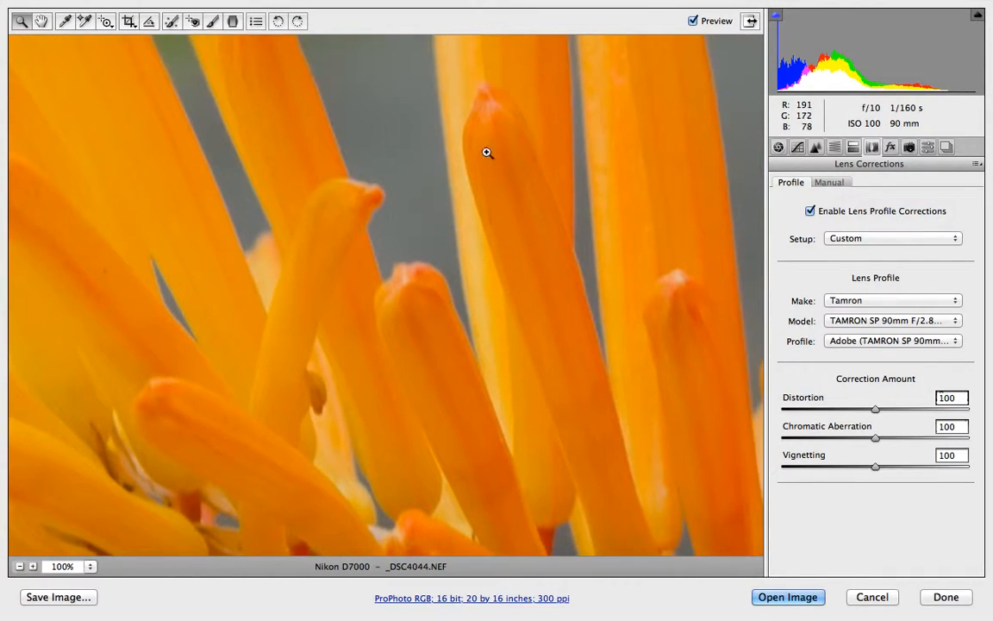
pyautogui.keyDown('alt'); pyautogui.click(570, 478); pyautogui.keyUp('alt')
pyautogui.keyDown('alt'); pyautogui.click(570, 478); pyautogui.keyUp('alt')
pyautogui.keyDown('alt'); pyautogui.click(571, 477); pyautogui.keyUp('alt')
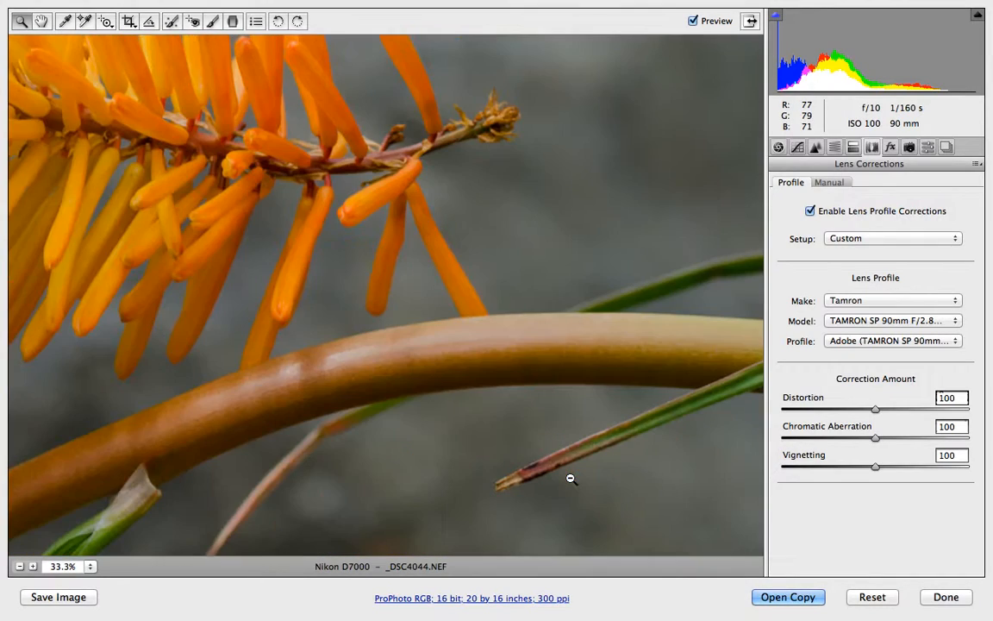
pyautogui.keyDown('alt'); pyautogui.click(450, 268); pyautogui.keyUp('alt')
pyautogui.keyDown('alt'); pyautogui.click(450, 268); pyautogui.keyUp('alt')
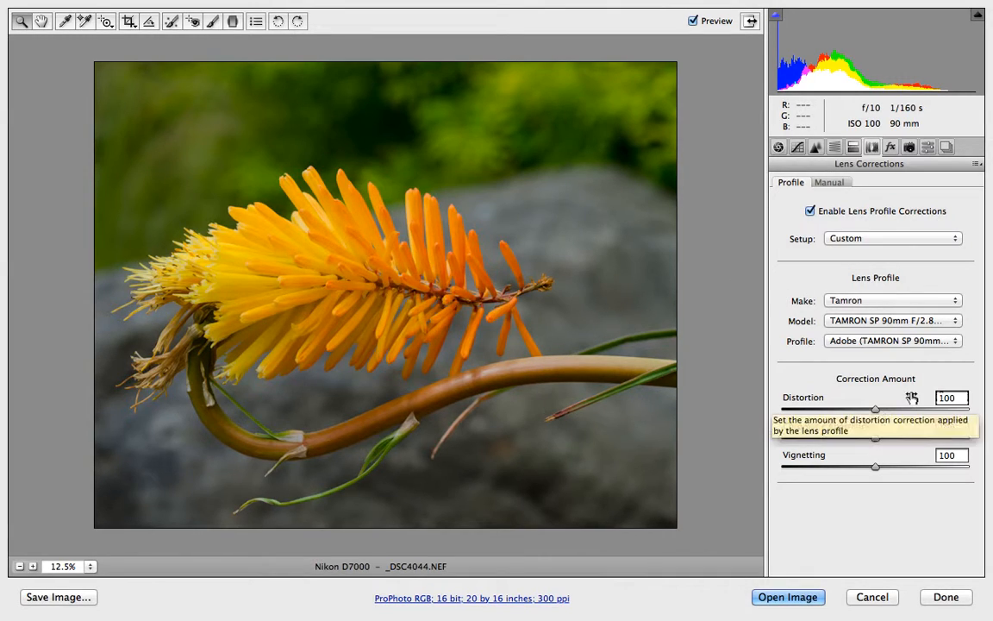
# Open the Detail panel and examine the petal edges at 100% zoom before sharpening.
pyautogui.click(815, 149)
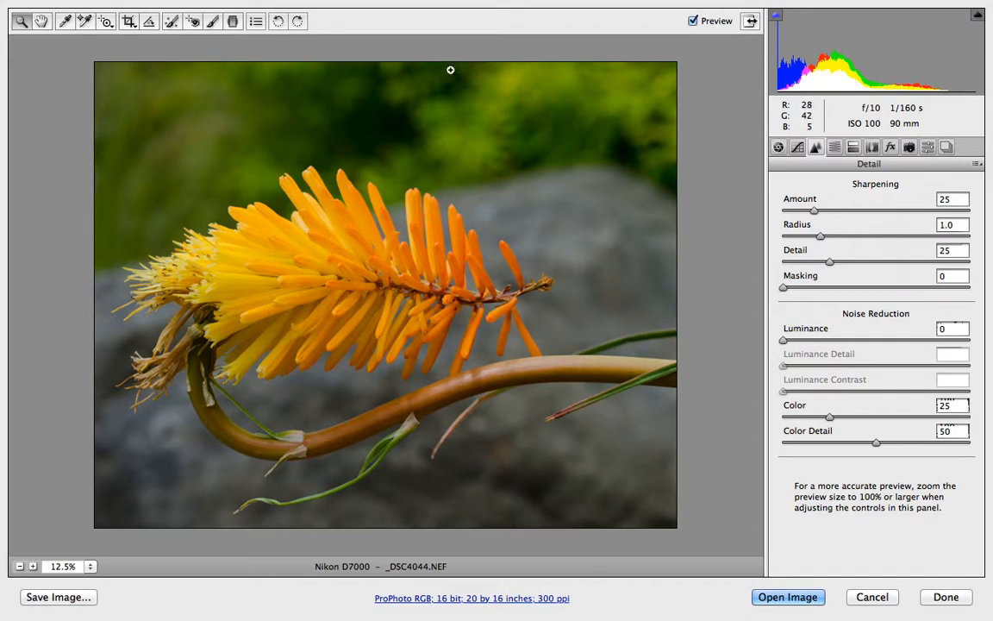
pyautogui.press('alt')
pyautogui.click(436, 250)
pyautogui.click(436, 250)
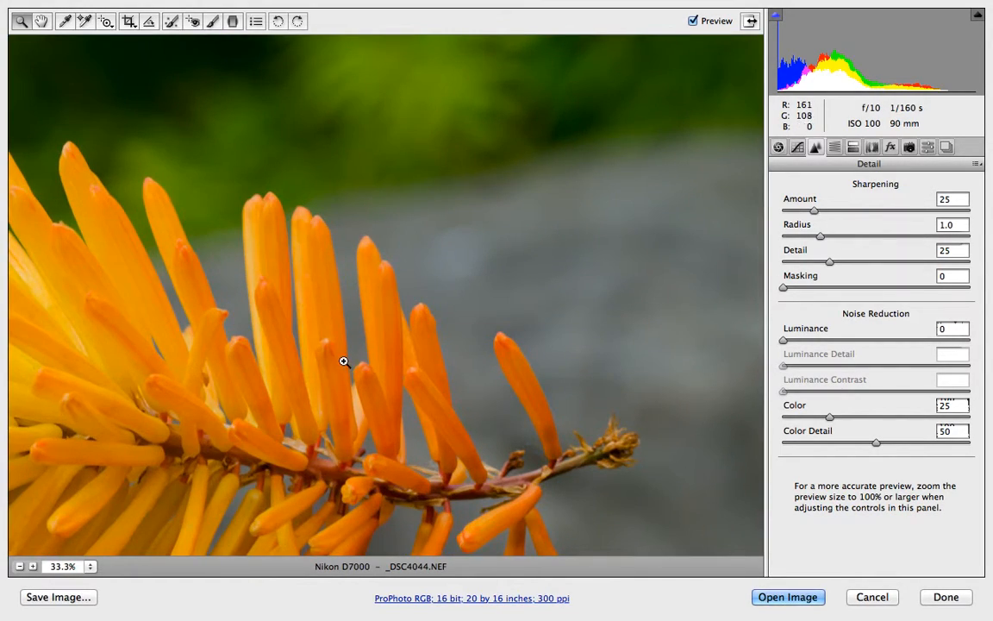
pyautogui.moveTo(329, 387); pyautogui.dragTo(455, 402)
pyautogui.click(468, 324)
pyautogui.click(458, 338)
pyautogui.click(385, 354)
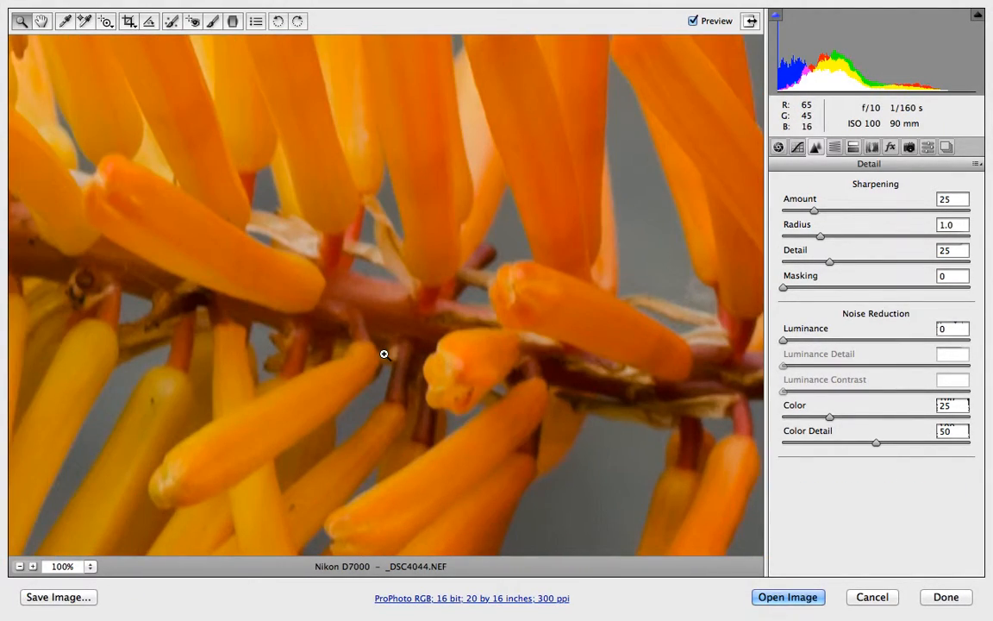
pyautogui.moveTo(376, 302); pyautogui.dragTo(384, 531)
pyautogui.moveTo(435, 285); pyautogui.dragTo(412, 472)
pyautogui.moveTo(512, 193); pyautogui.dragTo(547, 393)
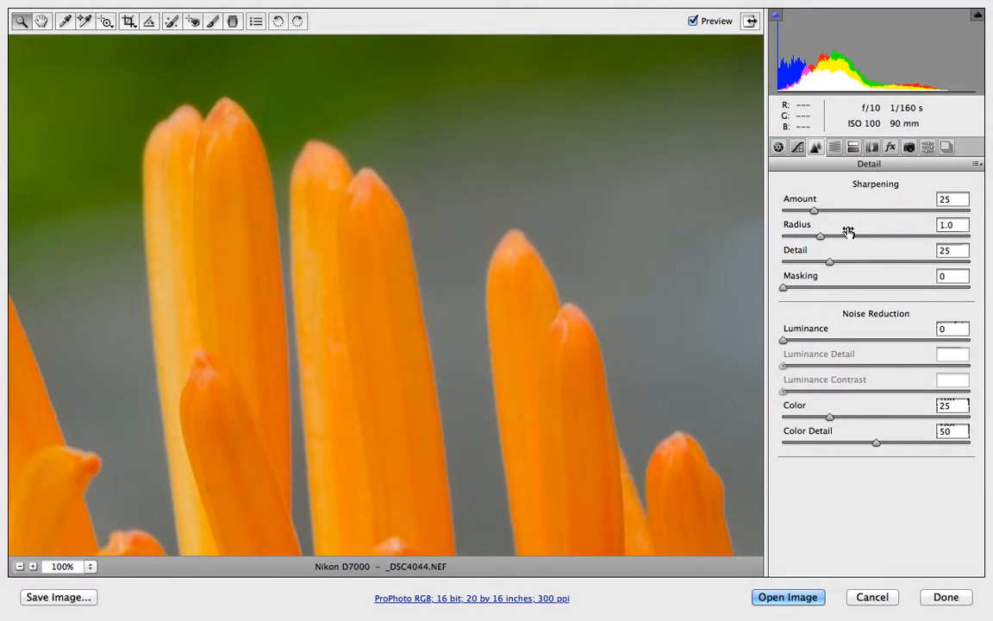
# Set the sharpening Amount to 35 while previewing the grayscale sharpening view.
pyautogui.press('alt')
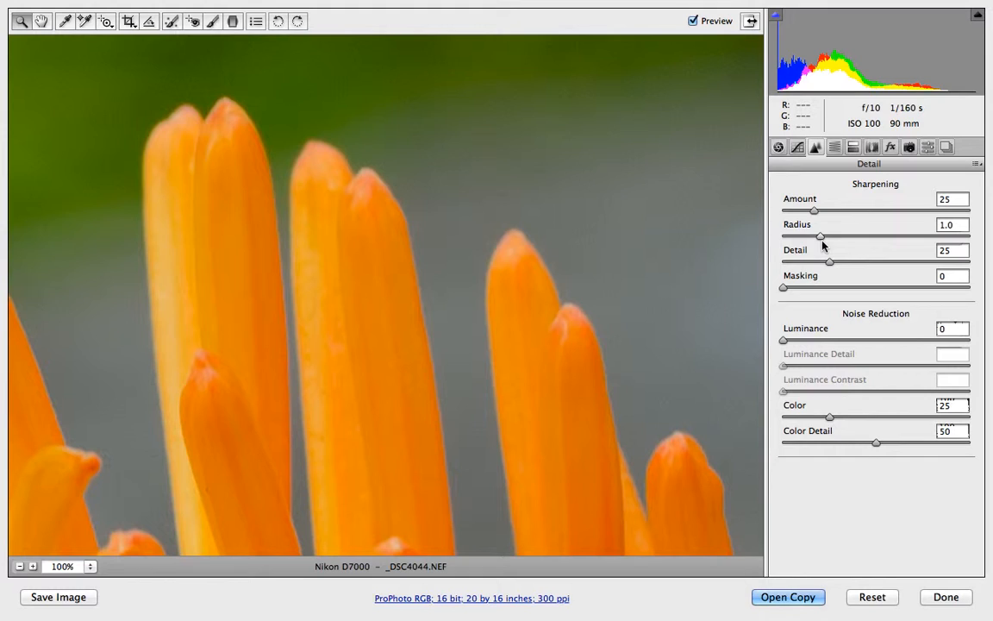
pyautogui.press('alt')
pyautogui.keyDown('alt'); pyautogui.click(815, 211); pyautogui.keyUp('alt')
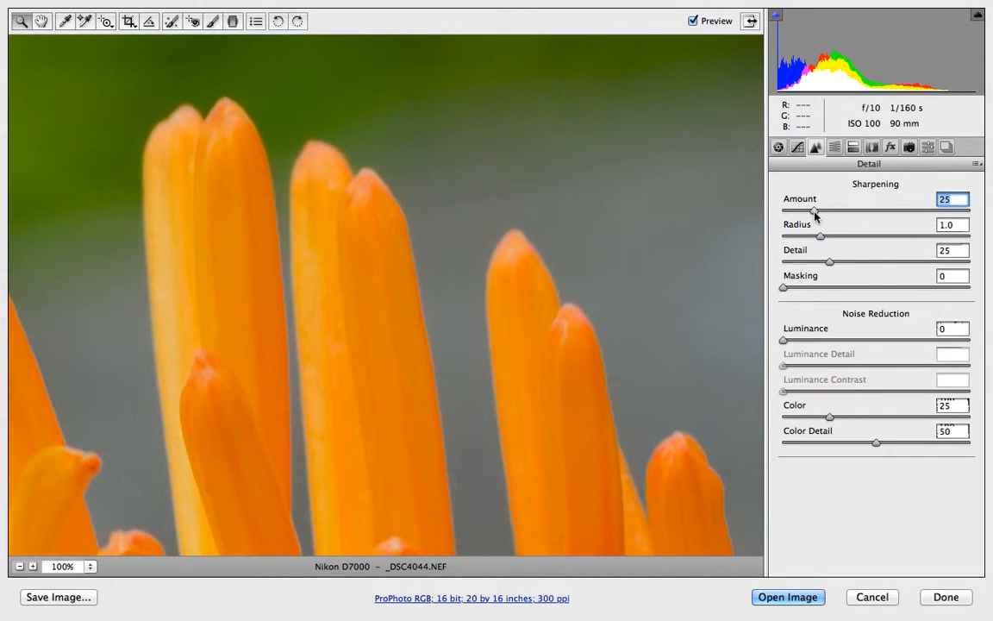
pyautogui.press('alt')
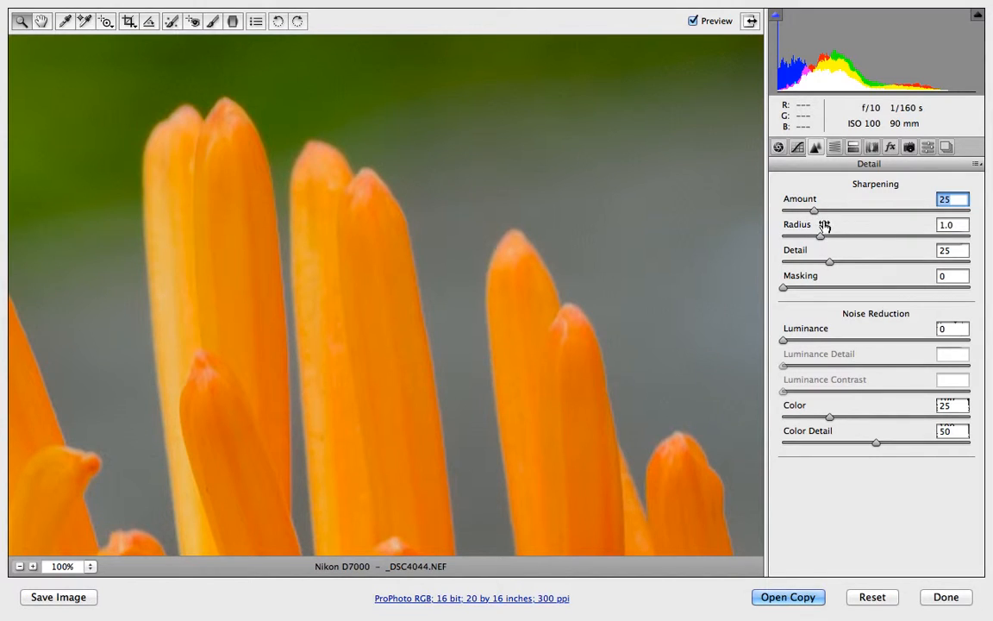
pyautogui.moveTo(814, 211); pyautogui.dragTo(829, 216)
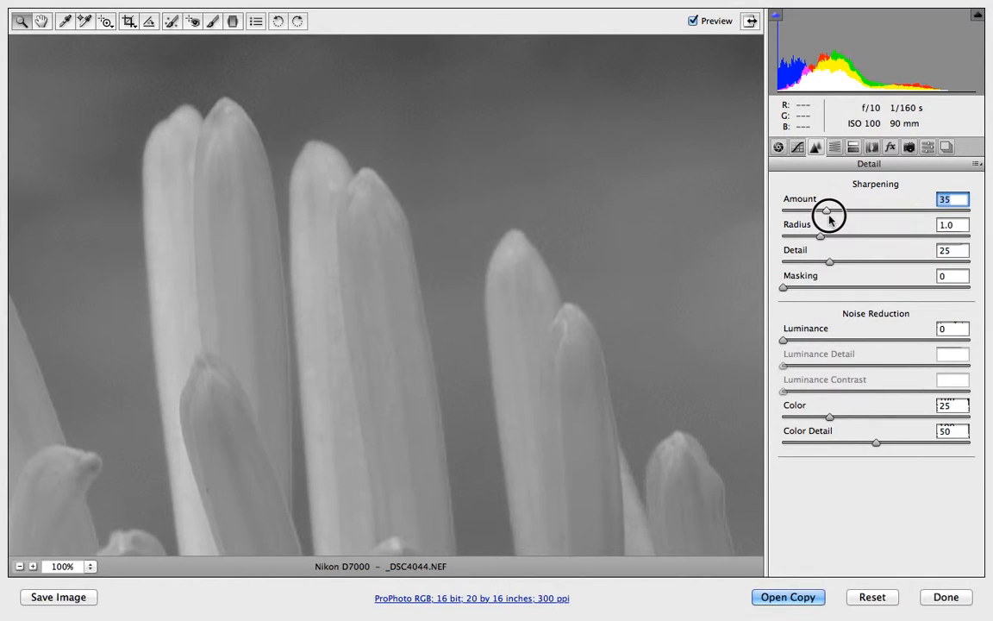
pyautogui.moveTo(828, 216); pyautogui.dragTo(829, 219)
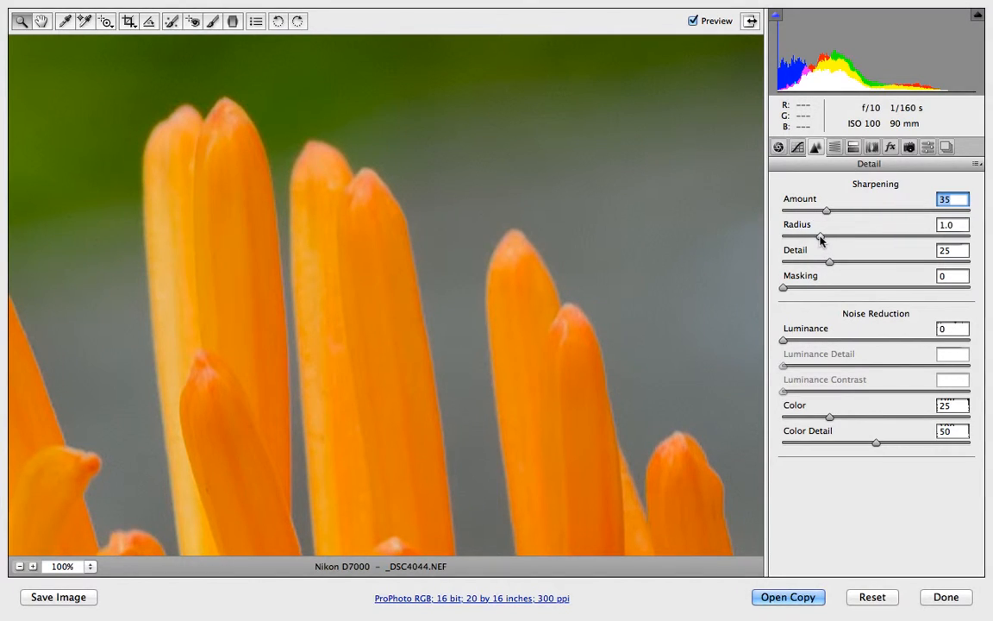
# Set the sharpening Radius to 0.5, comparing it against 1.0 in the edge preview.
pyautogui.moveTo(820, 239); pyautogui.dragTo(820, 239)
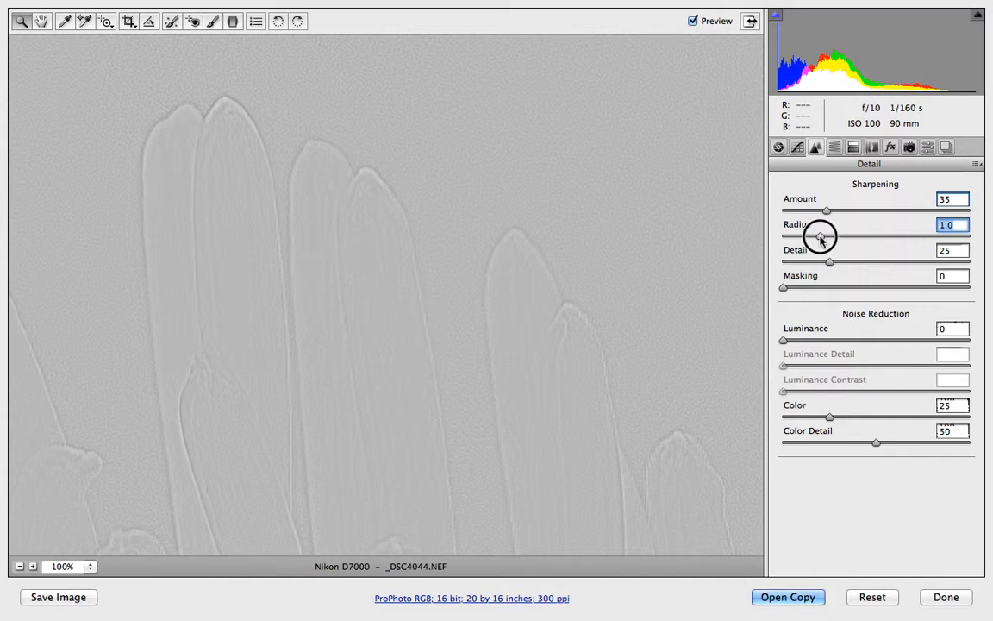
pyautogui.moveTo(819, 240); pyautogui.dragTo(784, 246)
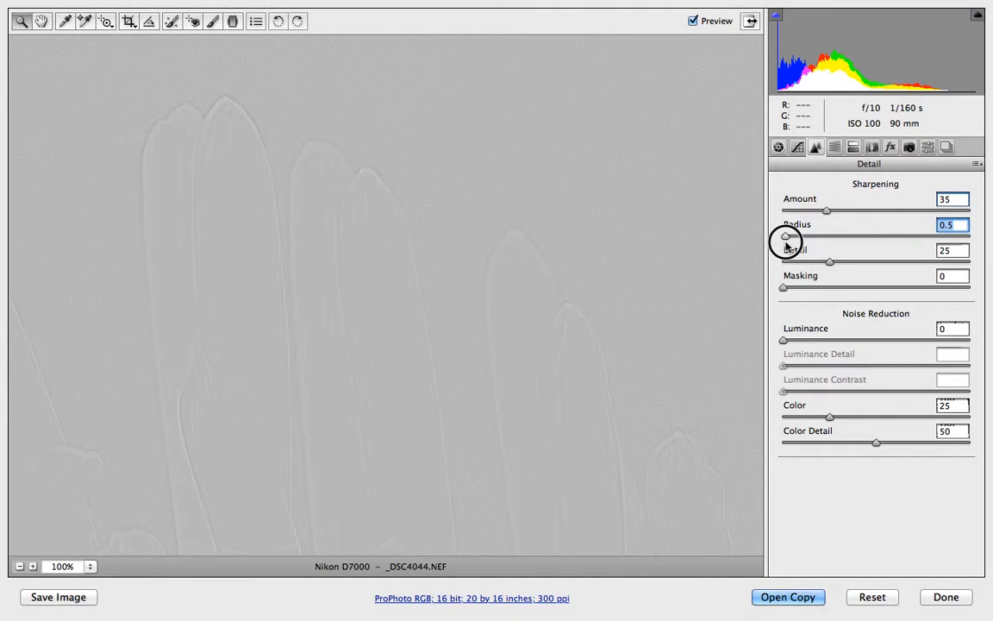
pyautogui.moveTo(785, 245); pyautogui.dragTo(786, 244)
pyautogui.moveTo(787, 247); pyautogui.dragTo(821, 251)
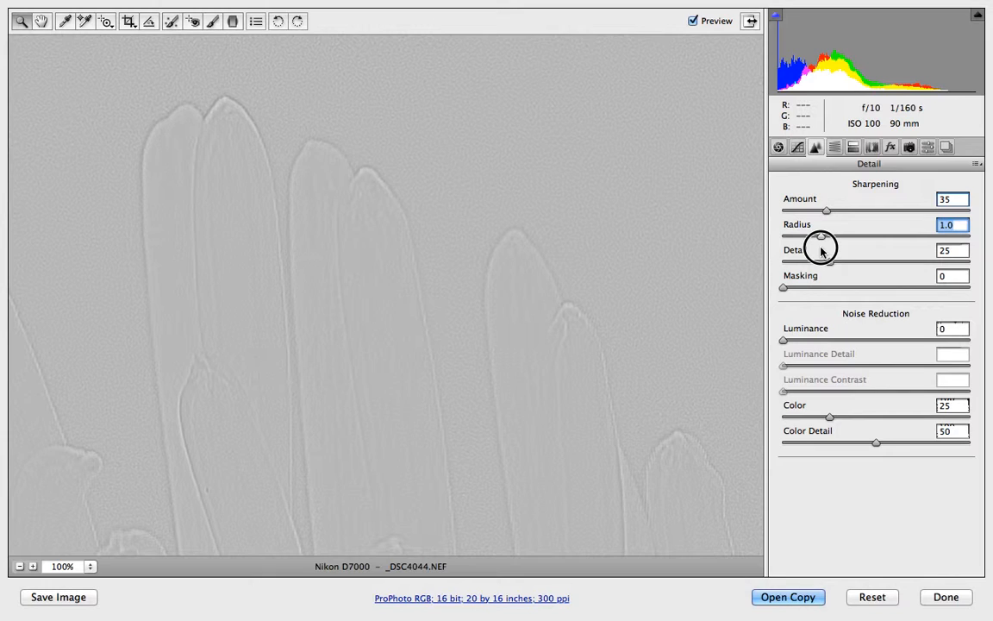
pyautogui.moveTo(821, 250); pyautogui.dragTo(786, 254)
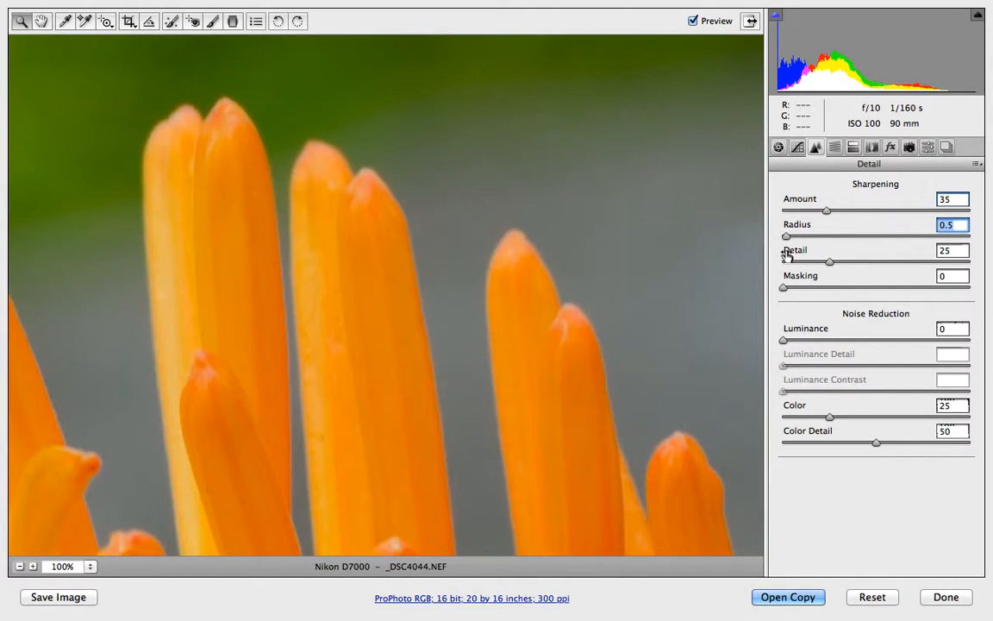
# Set the sharpening Detail to 35, comparing it against a high Detail value in the grayscale preview.
pyautogui.moveTo(828, 268); pyautogui.dragTo(847, 266)
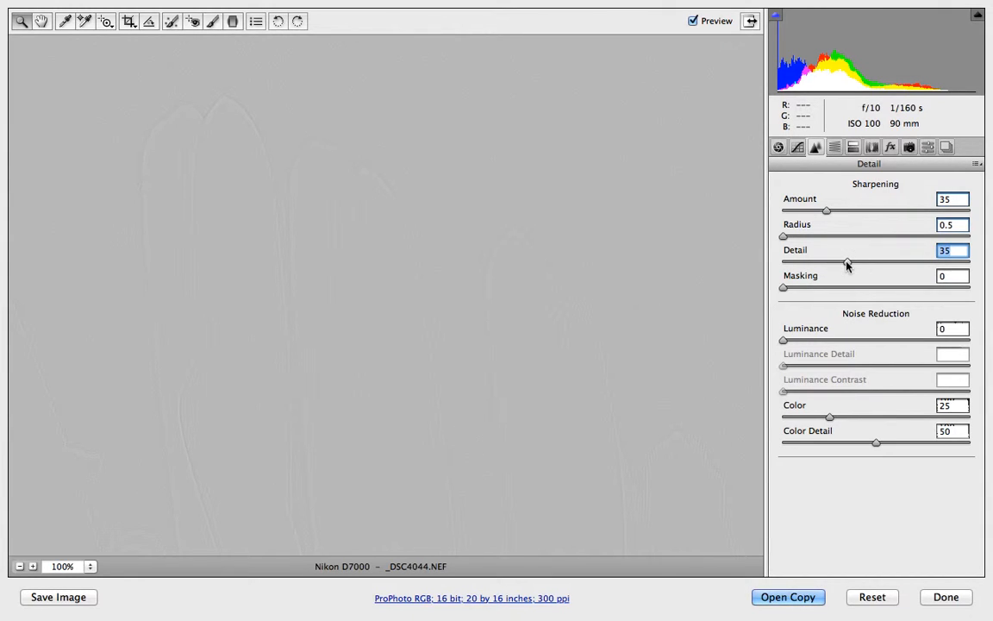
pyautogui.moveTo(847, 266); pyautogui.dragTo(847, 266)
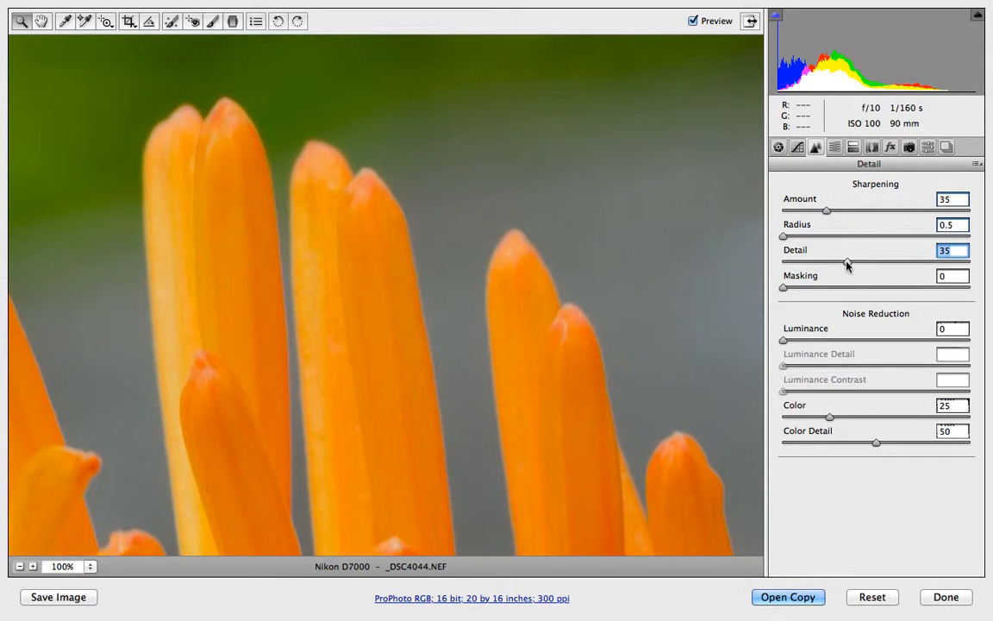
pyautogui.keyDown('alt'); pyautogui.click(846, 265); pyautogui.keyUp('alt')
pyautogui.moveTo(846, 266); pyautogui.dragTo(966, 268)
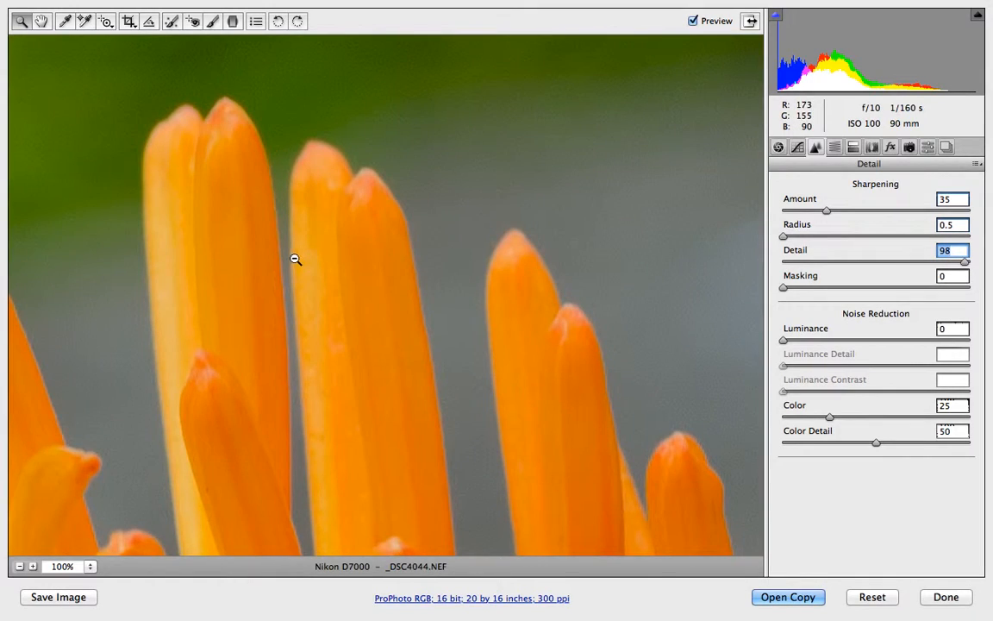
pyautogui.keyDown('alt'); pyautogui.click(964, 263); pyautogui.keyUp('alt')
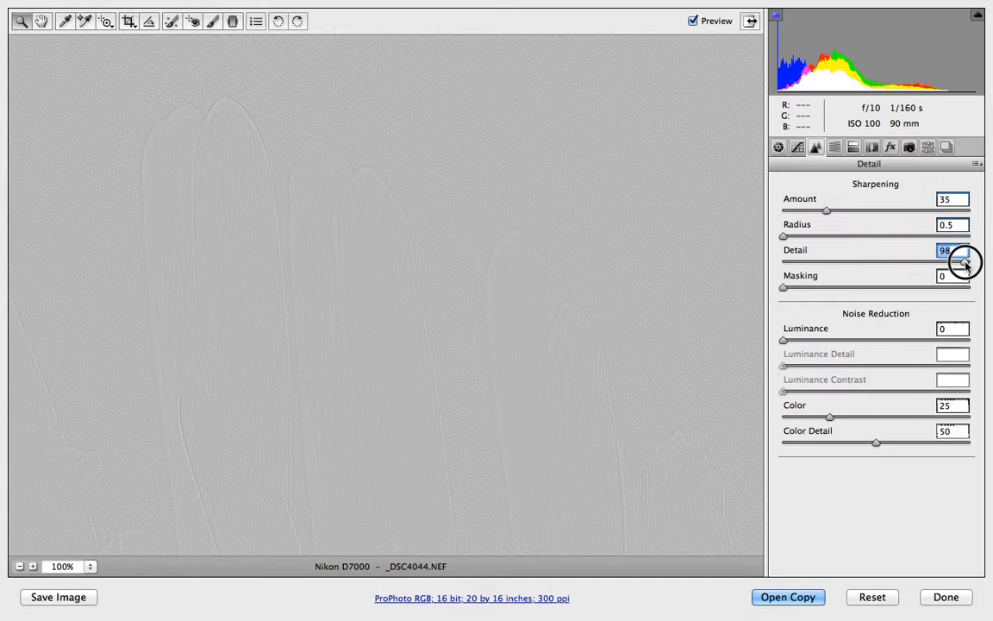
pyautogui.moveTo(964, 264); pyautogui.dragTo(849, 276)
# Set the sharpening Masking to 41 while previewing the edge mask.
pyautogui.moveTo(782, 289); pyautogui.dragTo(840, 294)
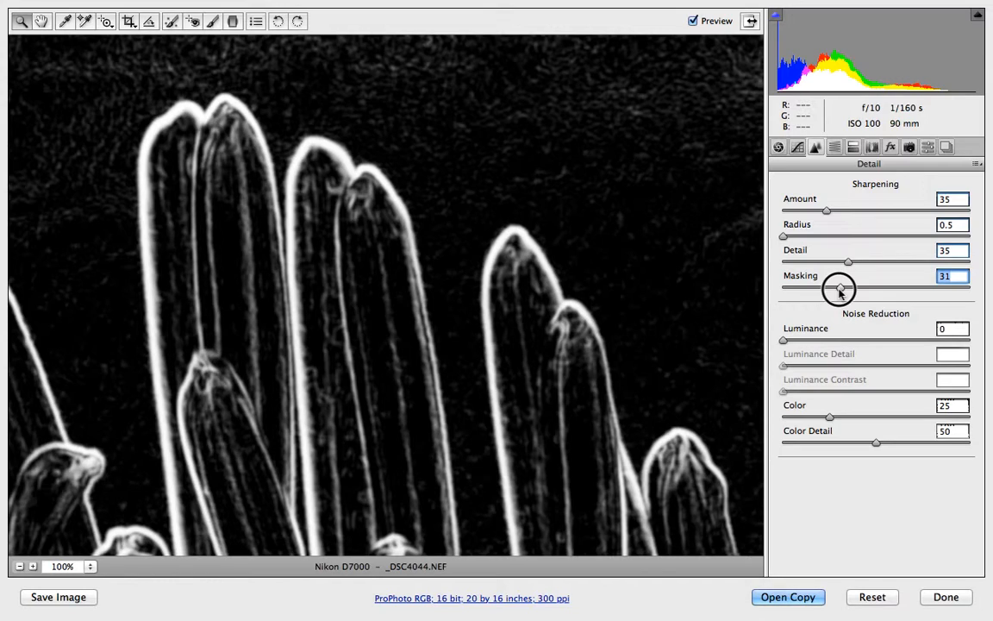
pyautogui.moveTo(840, 293); pyautogui.dragTo(857, 294)
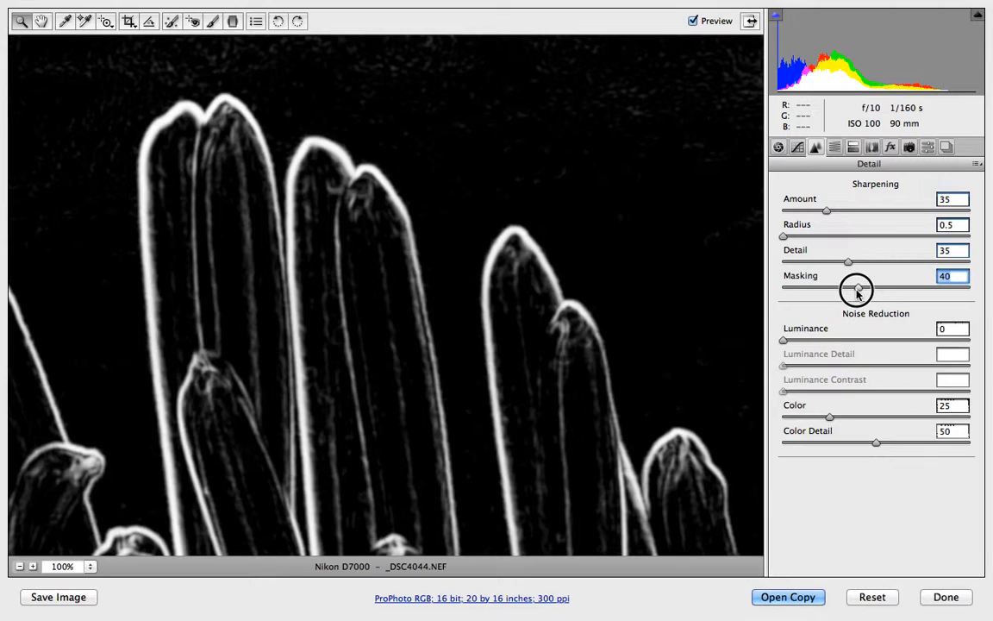
pyautogui.moveTo(858, 294); pyautogui.dragTo(859, 293)
pyautogui.moveTo(859, 290); pyautogui.dragTo(859, 290)
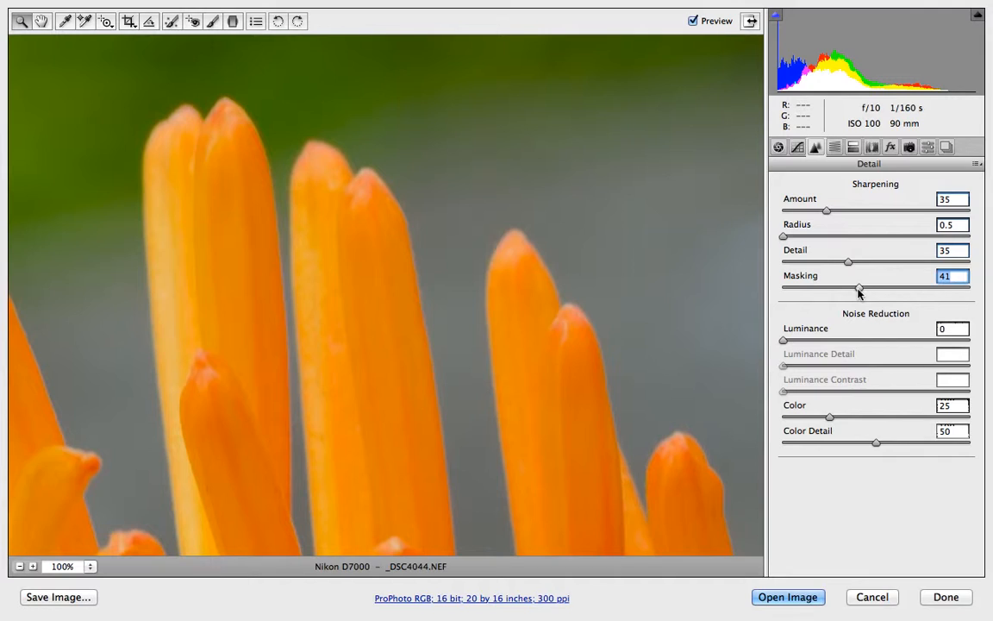
# Toggle the preview on and off to compare the sharpened photo with the original.
pyautogui.click(693, 21)
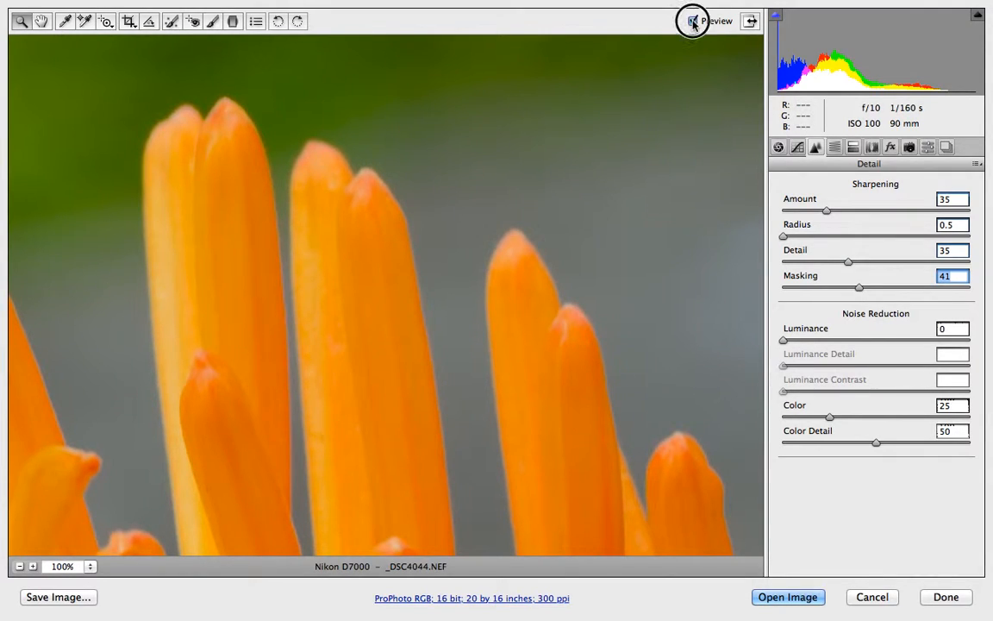
pyautogui.click(693, 21)
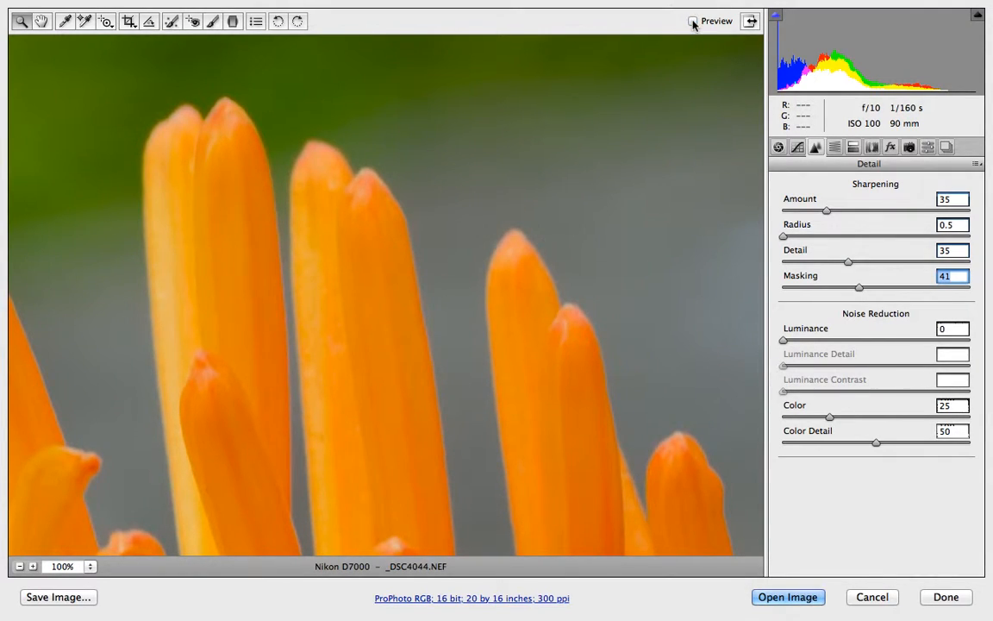
pyautogui.click(693, 20)
pyautogui.click(693, 21)
pyautogui.click(693, 20)
pyautogui.click(694, 20)
pyautogui.click(694, 21)
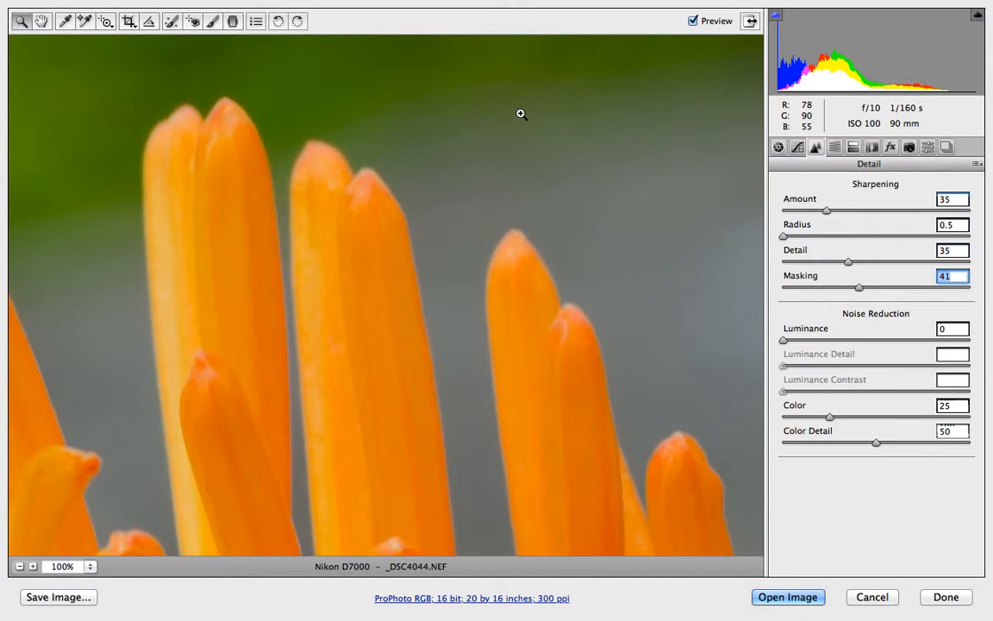
# Set the noise reduction Luminance to 50.
pyautogui.click(945, 331)
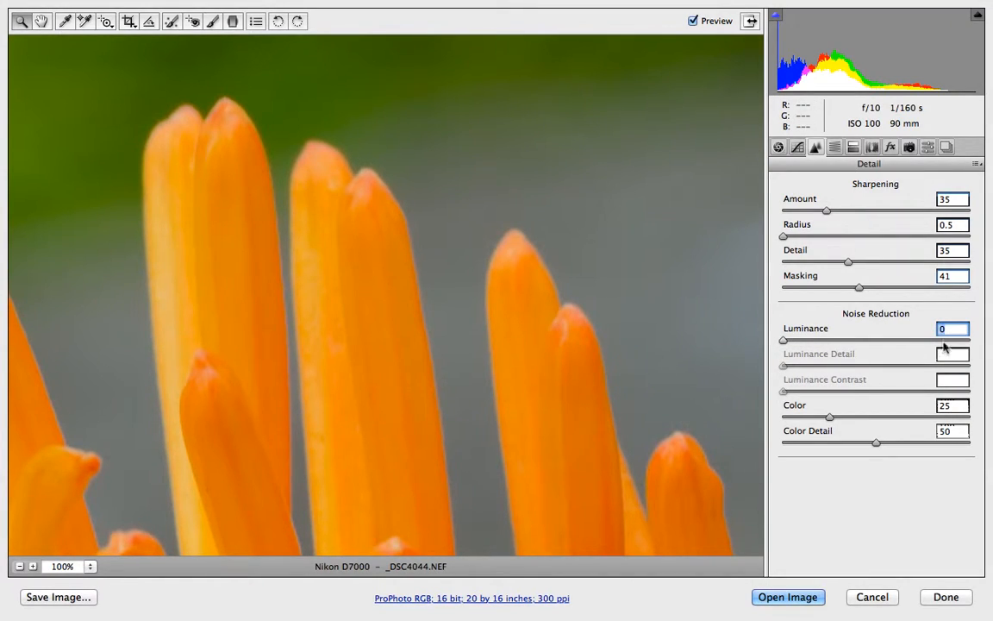
pyautogui.press('Up')
pyautogui.press('Up')
pyautogui.press('Up')
pyautogui.press('Up')
pyautogui.press('Up')
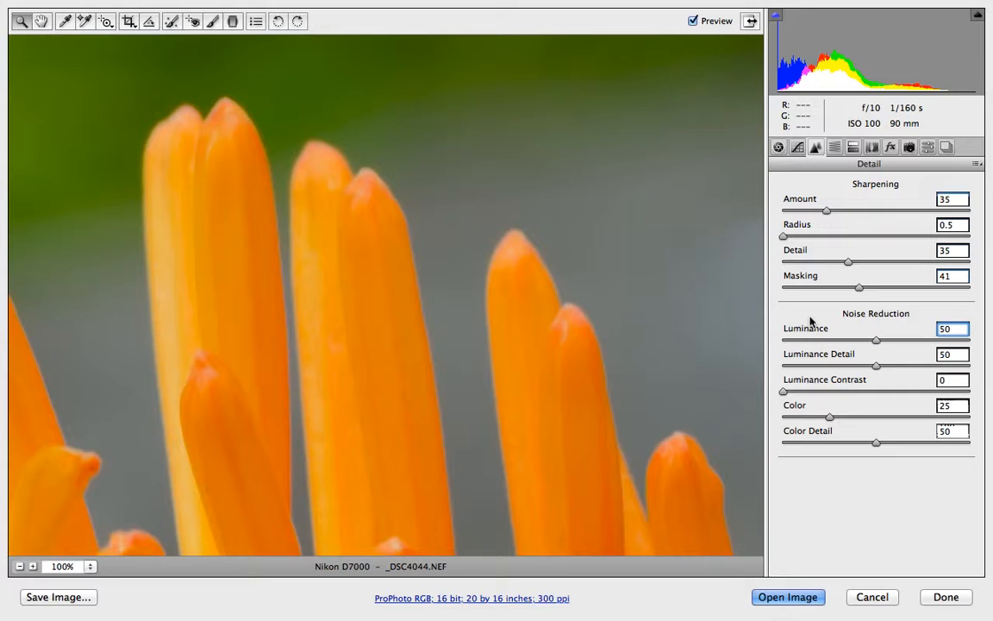
# Lower the sharpening Masking to 32 while previewing the edge mask.
pyautogui.press('alt')
pyautogui.keyDown('alt'); pyautogui.click(857, 289); pyautogui.keyUp('alt')
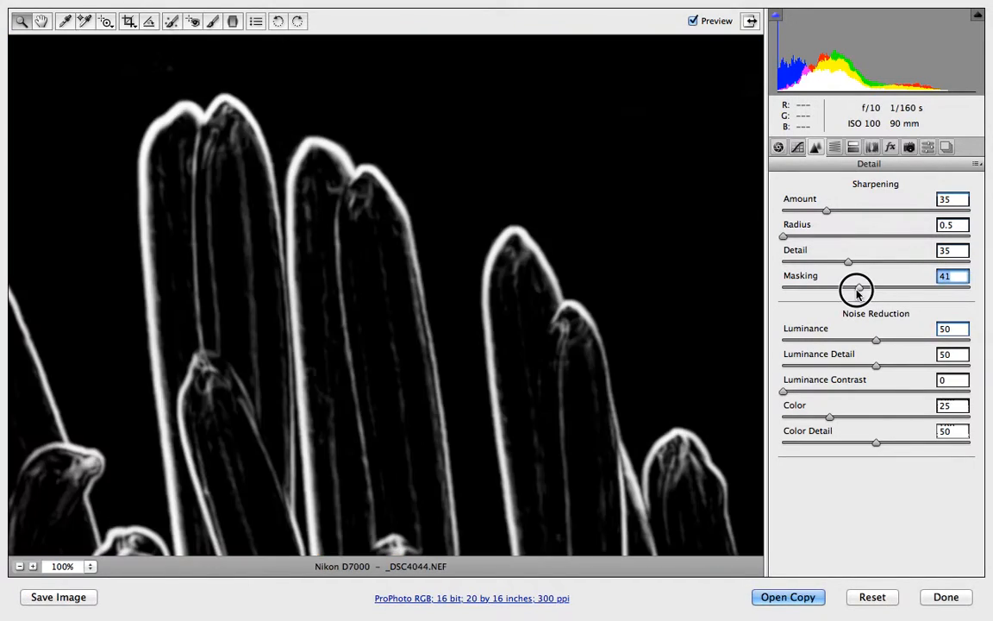
pyautogui.moveTo(858, 292); pyautogui.dragTo(841, 293)
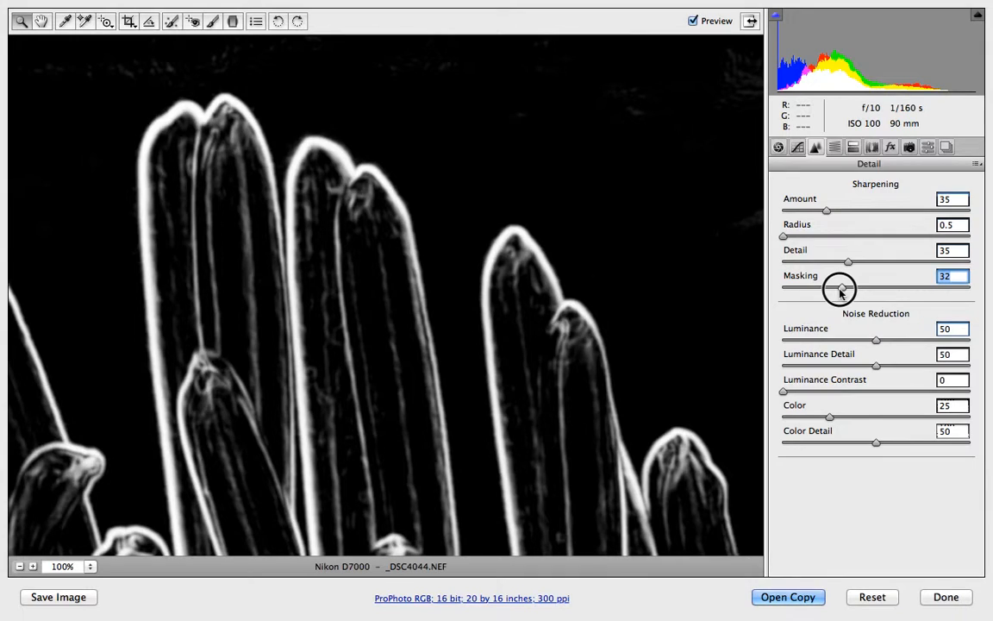
pyautogui.moveTo(841, 293); pyautogui.dragTo(844, 295)
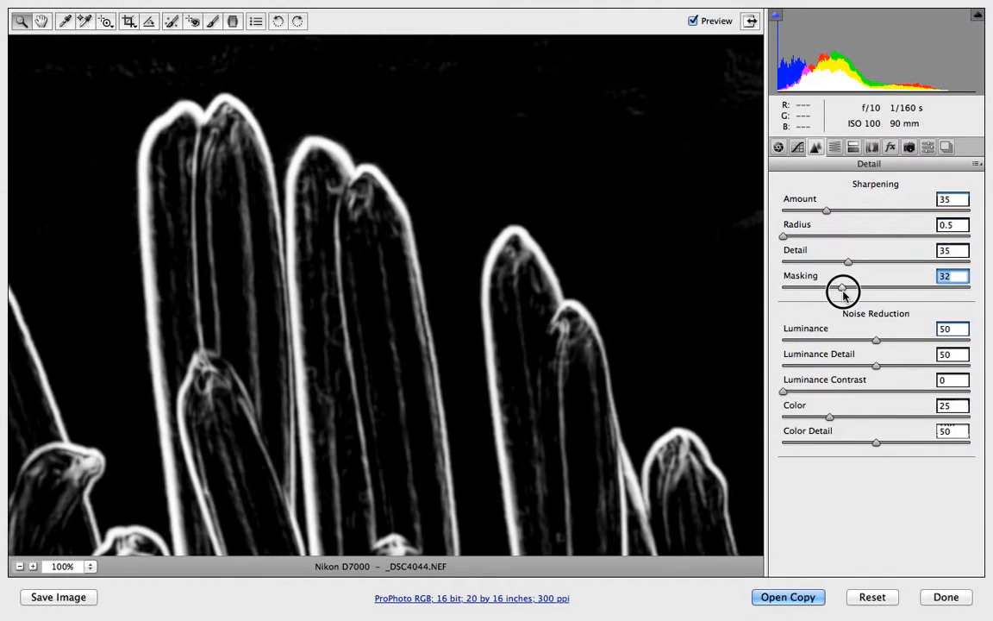
pyautogui.moveTo(843, 294); pyautogui.dragTo(843, 294)
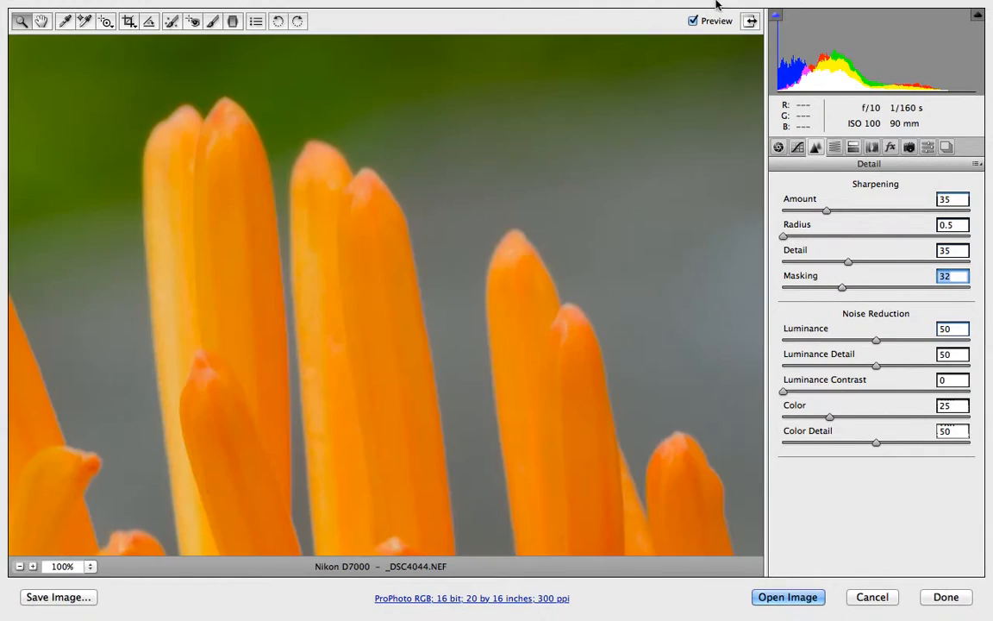
# Toggle the preview again and zoom out to see the whole photo.
pyautogui.click(692, 20)
pyautogui.click(694, 22)
pyautogui.click(692, 22)
pyautogui.keyDown('alt'); pyautogui.click(424, 348); pyautogui.keyUp('alt')
pyautogui.keyDown('alt'); pyautogui.click(424, 350); pyautogui.keyUp('alt')
pyautogui.keyDown('alt'); pyautogui.click(424, 350); pyautogui.keyUp('alt')
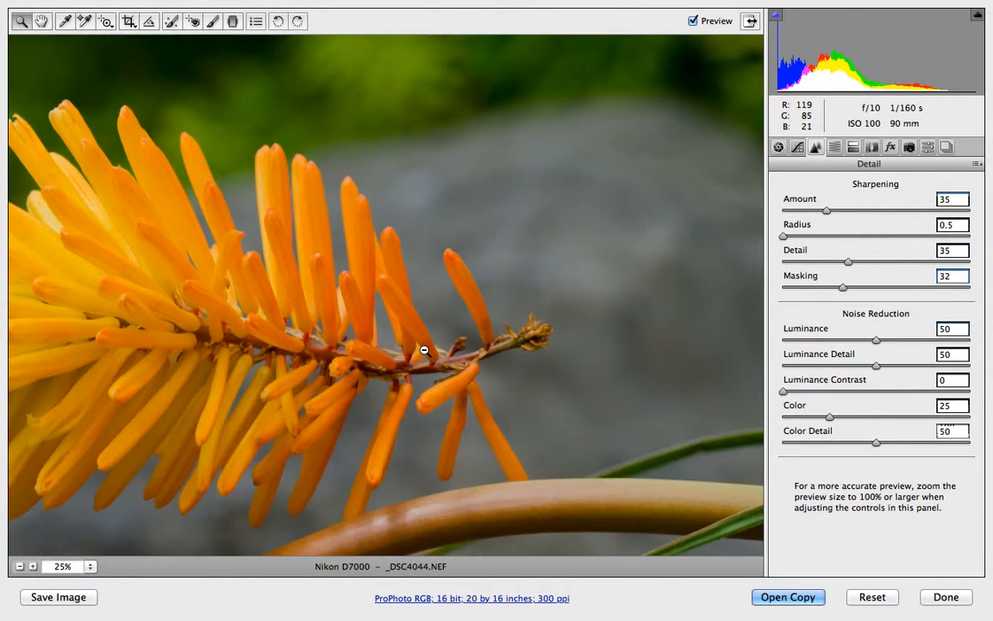
pyautogui.keyDown('alt'); pyautogui.click(424, 350); pyautogui.keyUp('alt')
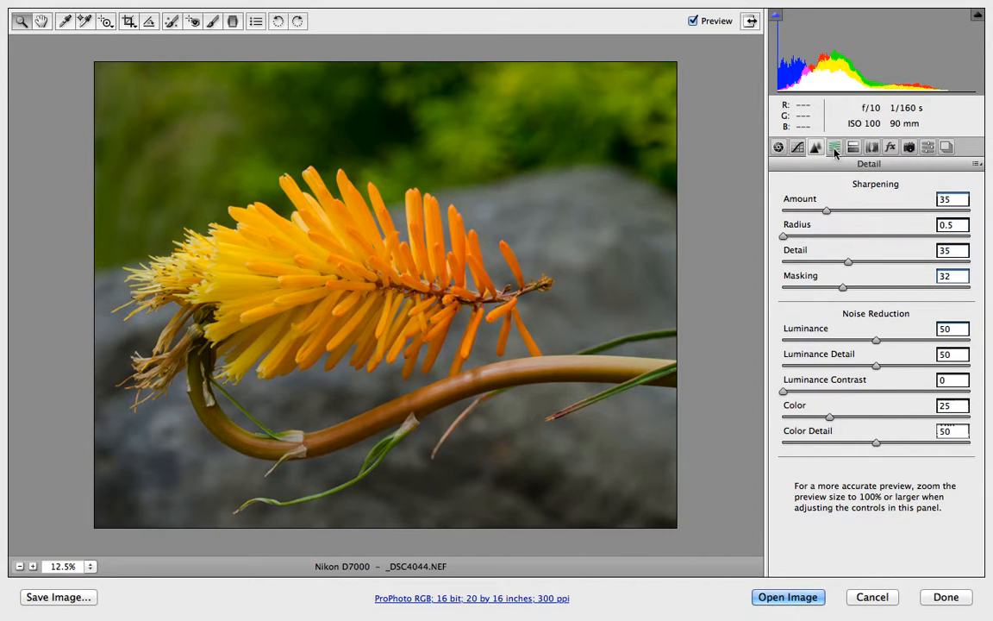
# Browse the Tone Curve panel and the Hue, Saturation and Luminance tabs of HSL / Grayscale.
pyautogui.click(800, 148)
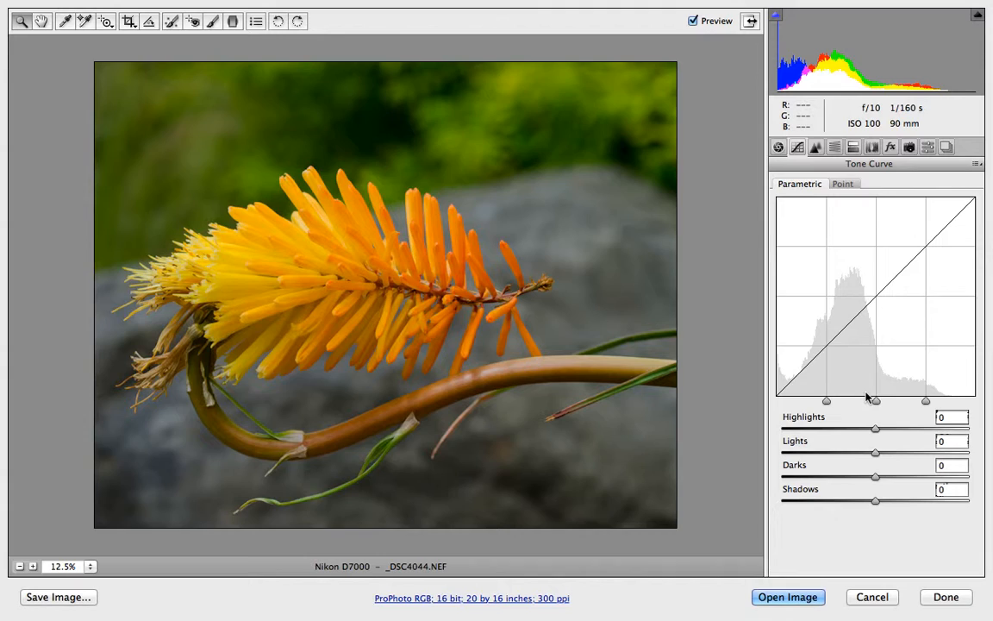
pyautogui.click(834, 148)
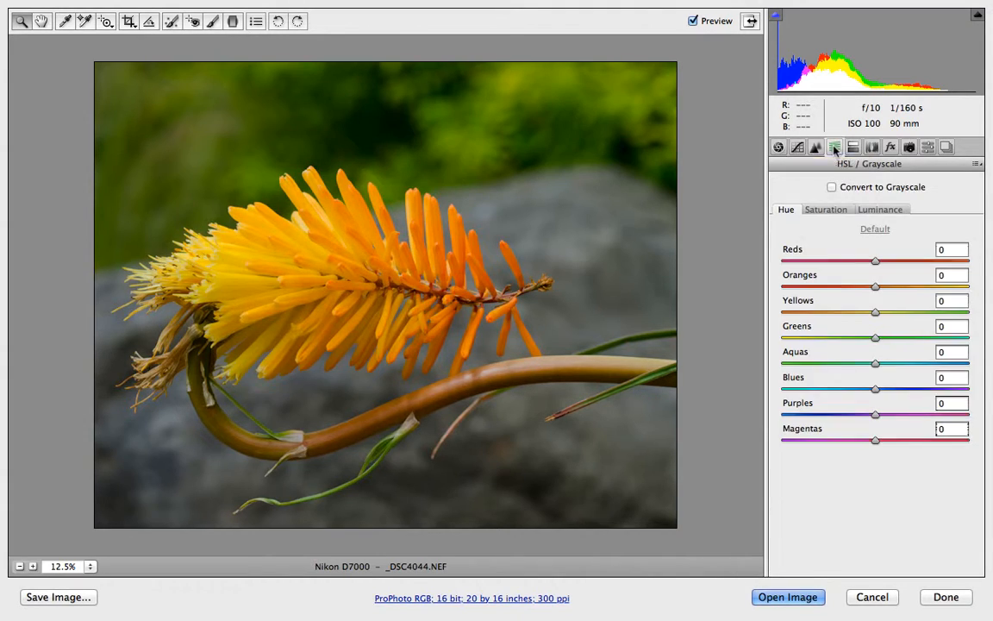
pyautogui.click(826, 211)
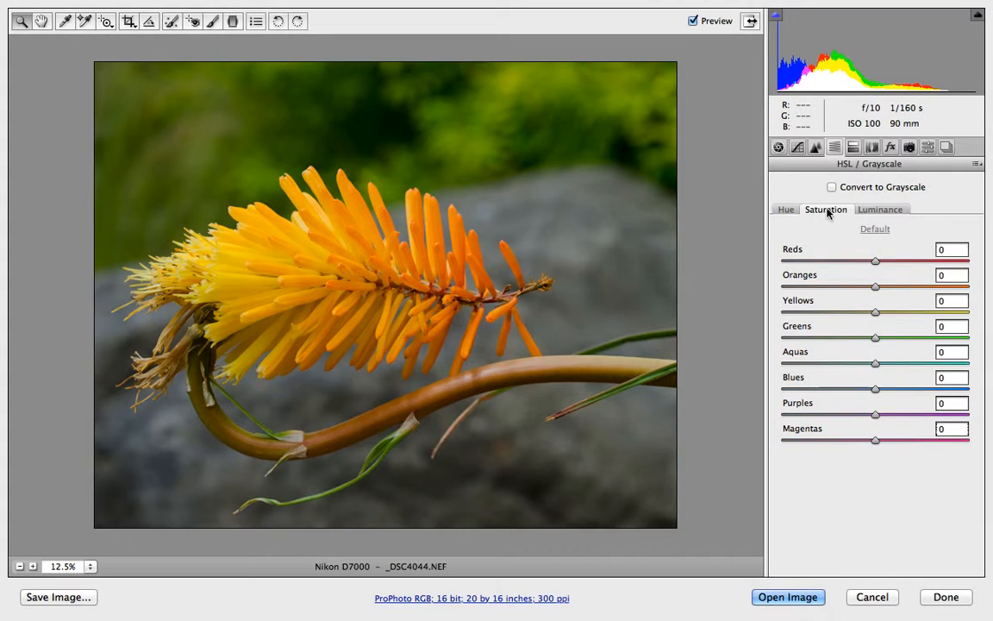
pyautogui.click(891, 212)
pyautogui.click(826, 210)
pyautogui.click(786, 211)
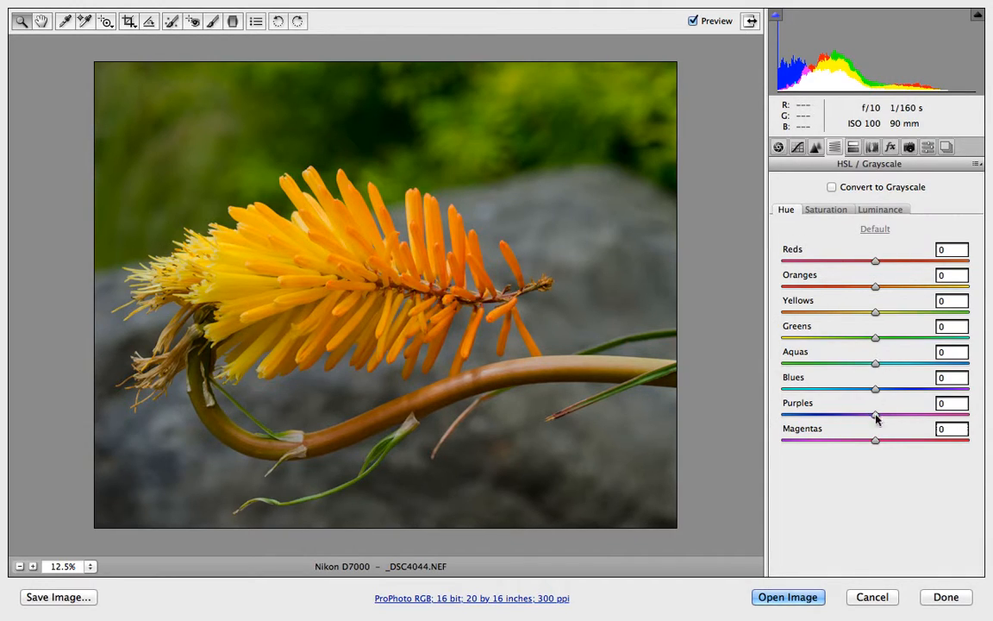
# Open the manual Lens Corrections settings and set the Lens Vignetting Amount to 0.
pyautogui.click(854, 148)
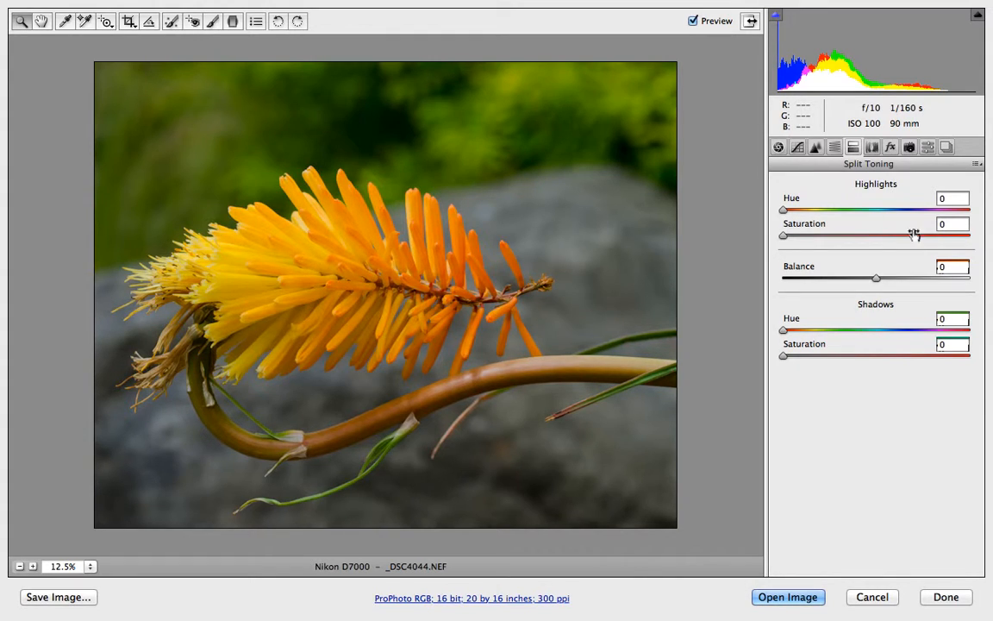
pyautogui.click(873, 148)
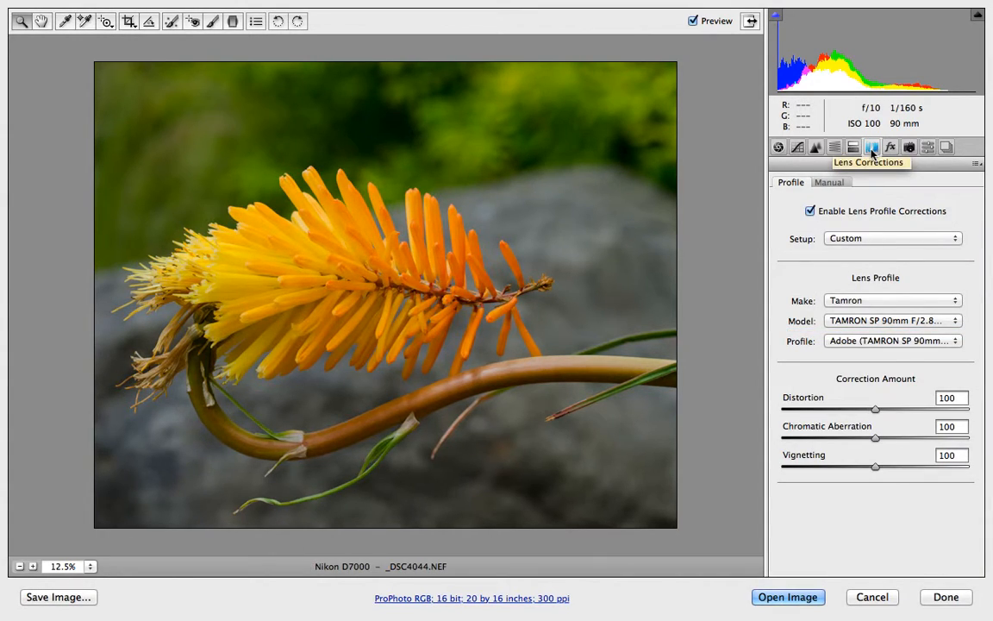
pyautogui.click(829, 182)
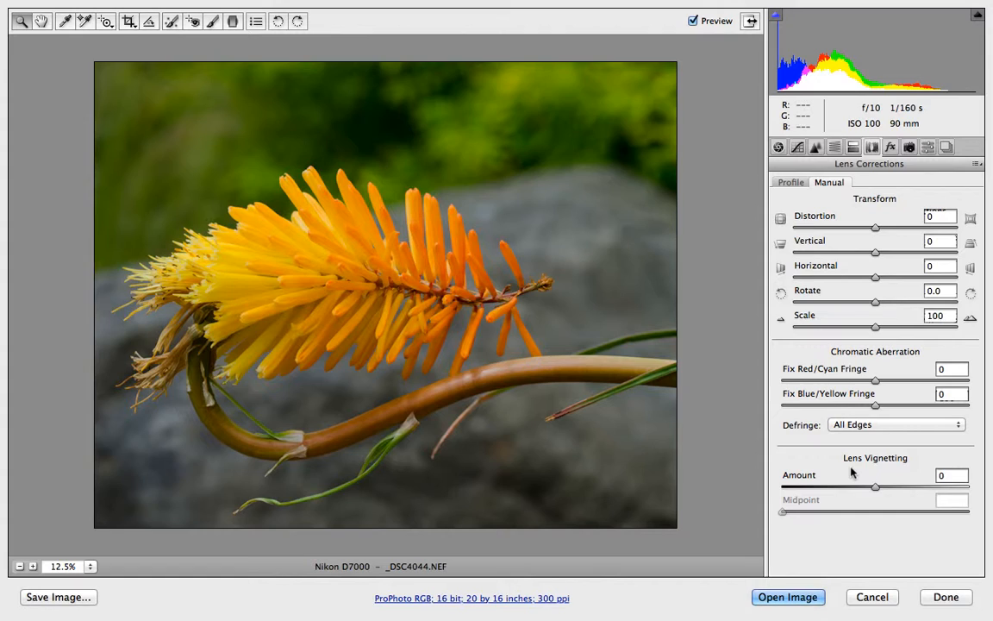
pyautogui.moveTo(877, 485)
pyautogui.mouseDown()
pyautogui.moveTo(988, 504)
pyautogui.moveTo(749, 470)
pyautogui.moveTo(881, 488)
pyautogui.mouseUp()
pyautogui.write('0')
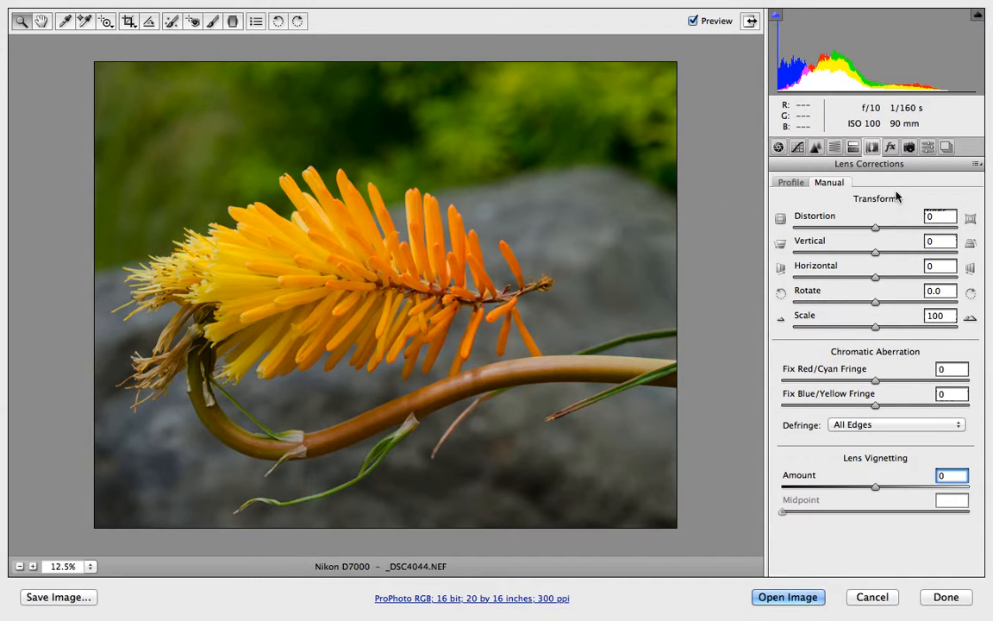
# Browse the Effects, Camera Calibration profile options and Presets panels before returning to the Basic panel.
pyautogui.click(890, 148)
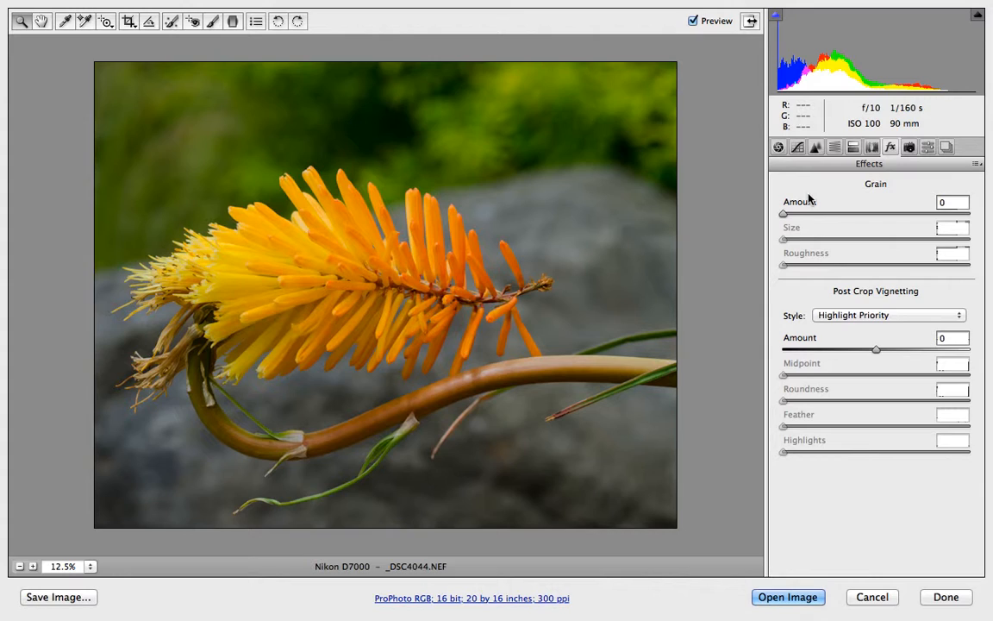
pyautogui.moveTo(788, 215); pyautogui.dragTo(711, 189)
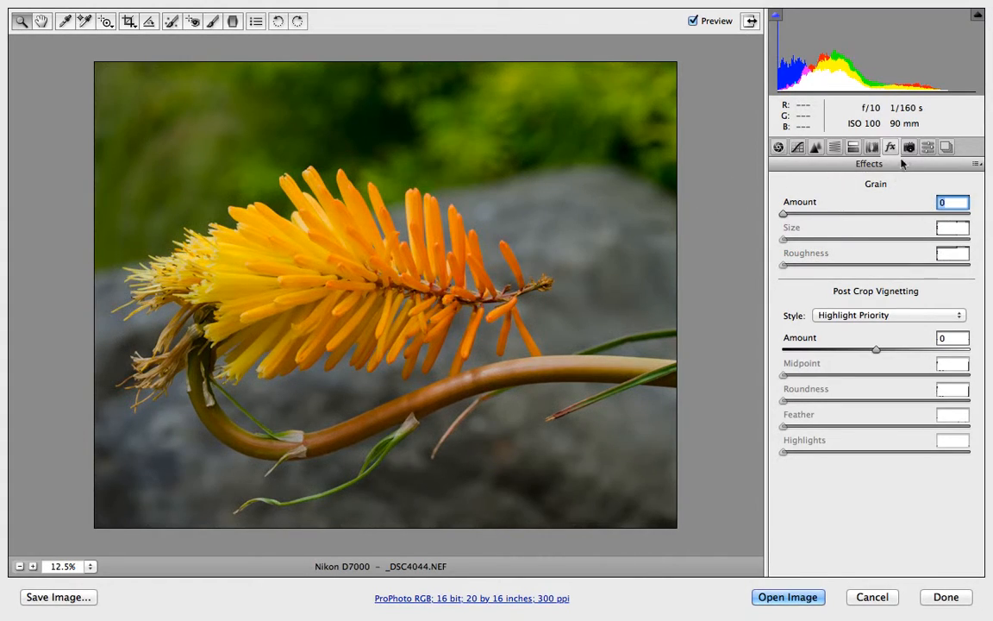
pyautogui.click(908, 148)
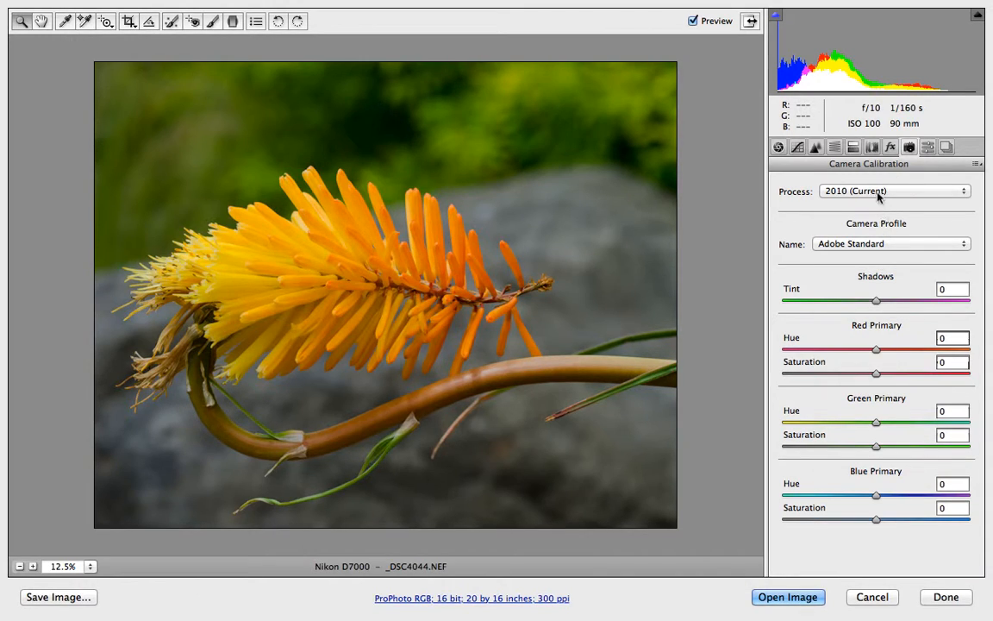
pyautogui.click(881, 246)
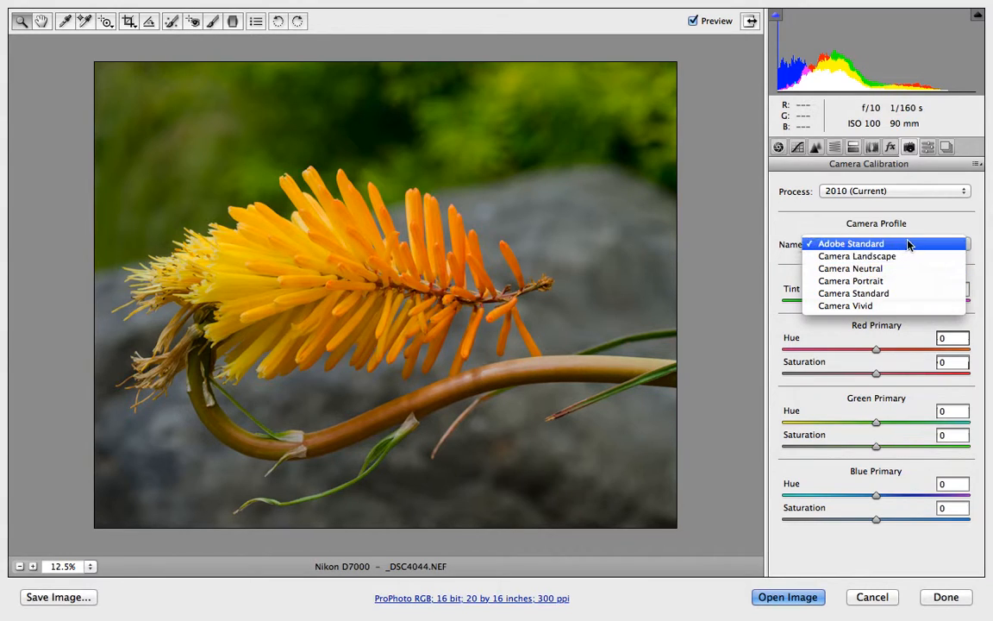
pyautogui.click(909, 245)
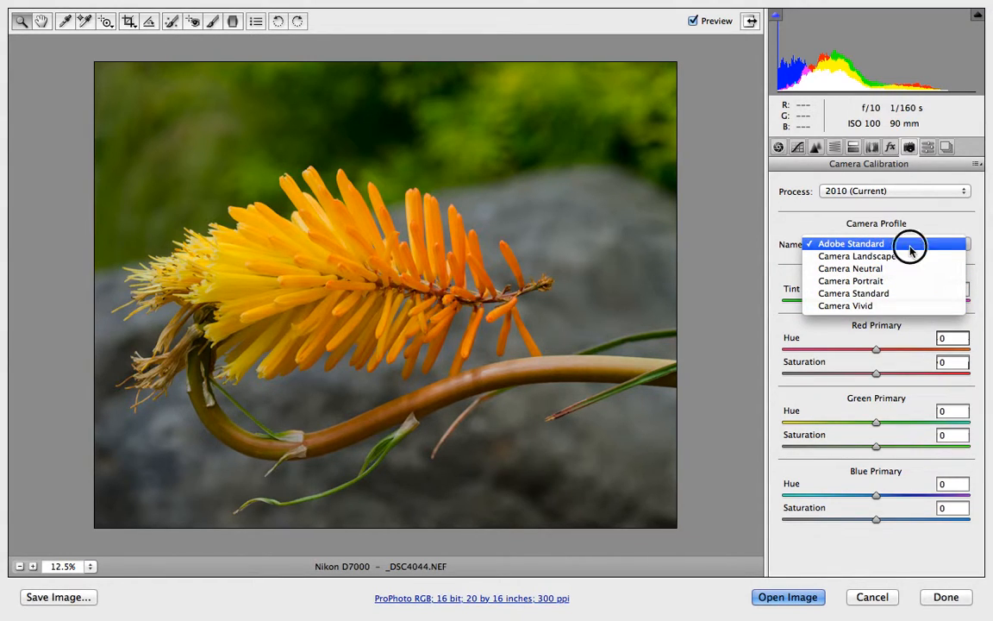
pyautogui.click(891, 193)
pyautogui.click(869, 192)
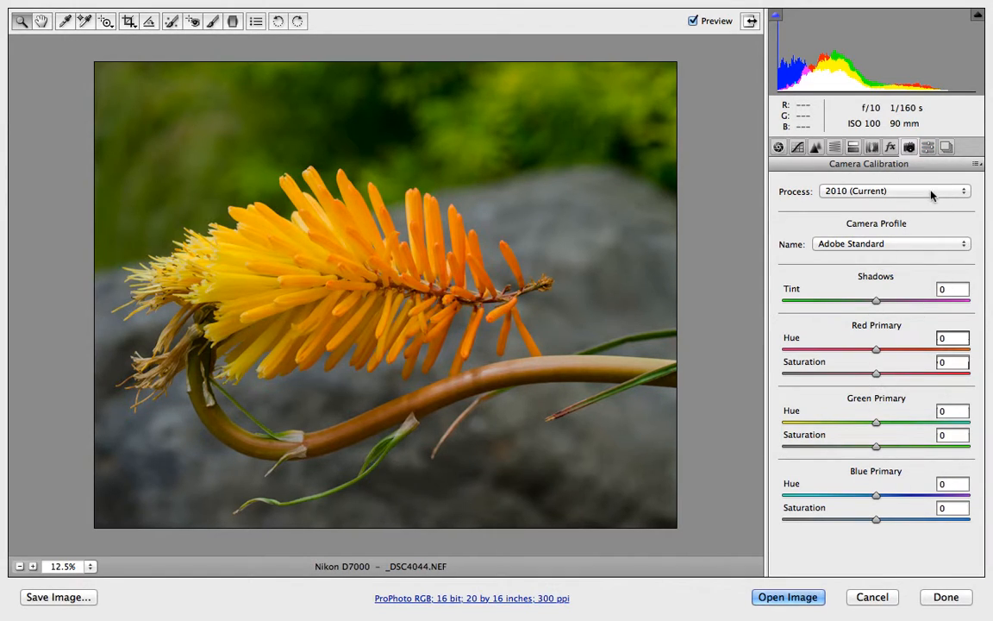
pyautogui.click(898, 244)
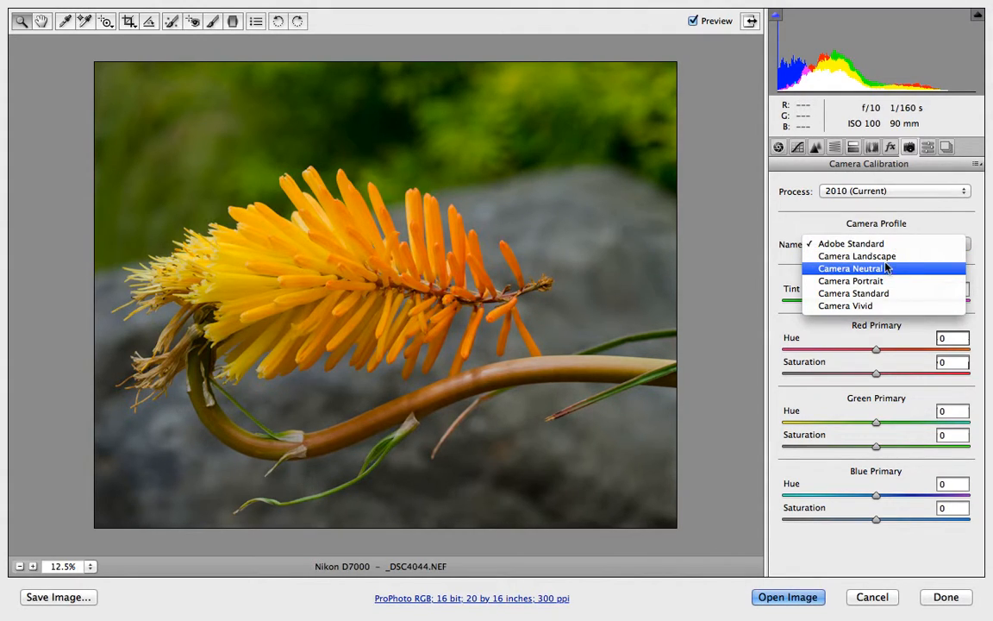
pyautogui.click(948, 223)
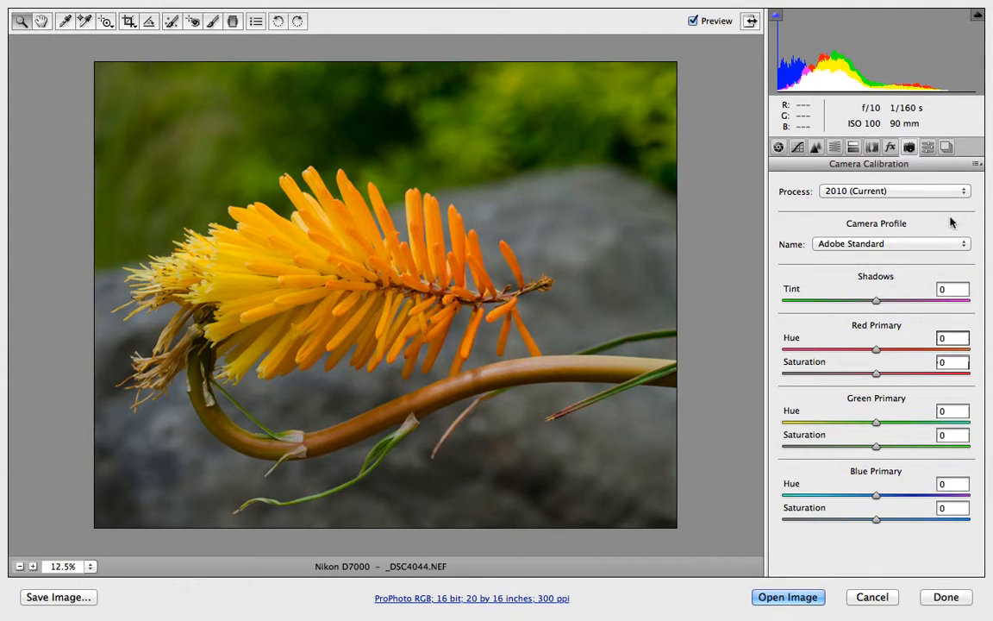
pyautogui.click(928, 148)
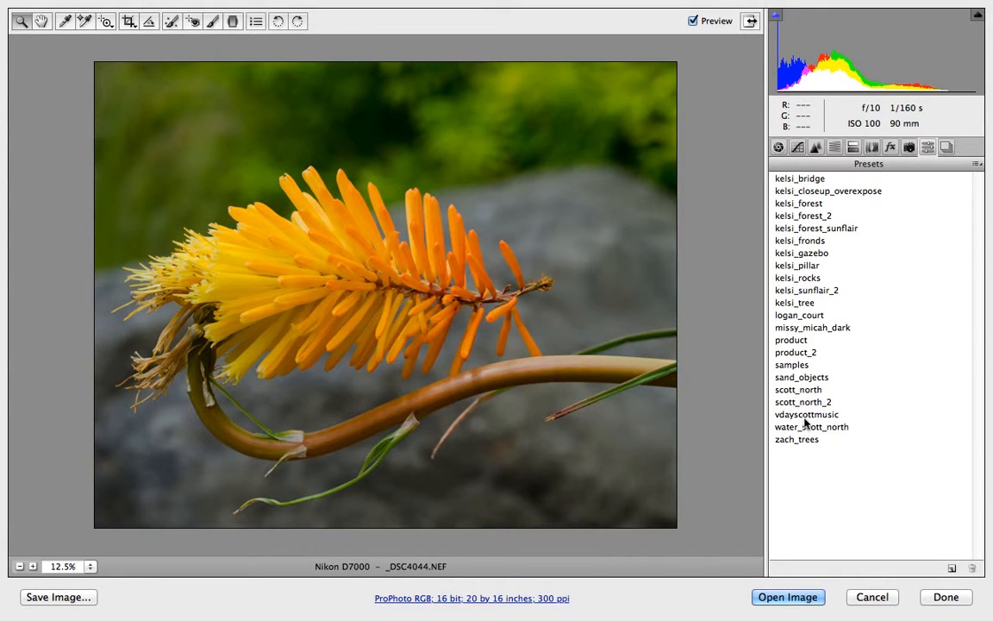
pyautogui.click(778, 147)
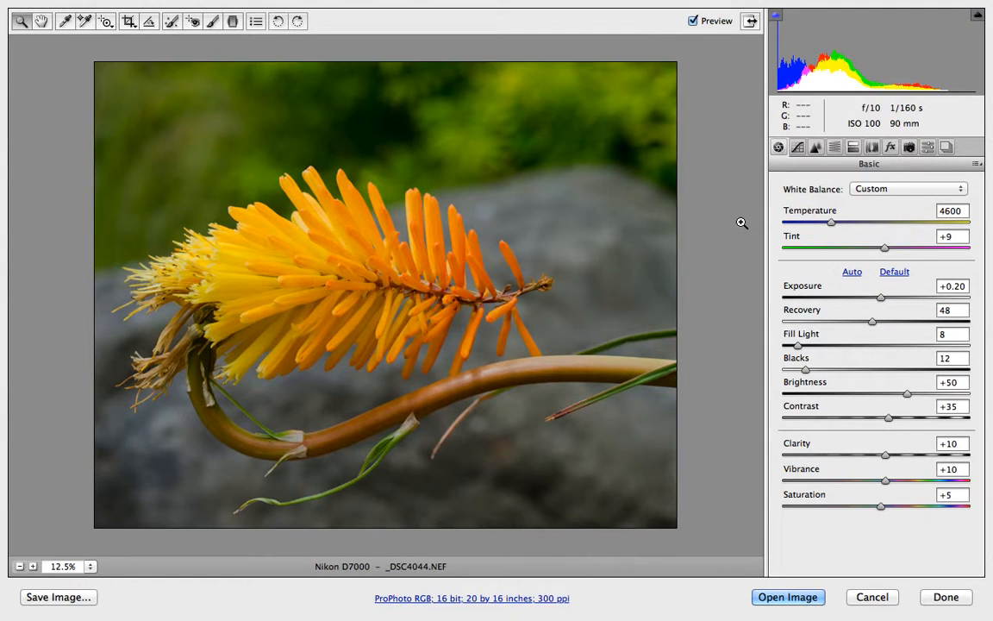
# Save a new preset named "yellow flower" with Sharpening and Luminance Noise Reduction excluded from its settings.
pyautogui.click(946, 149)
pyautogui.click(926, 149)
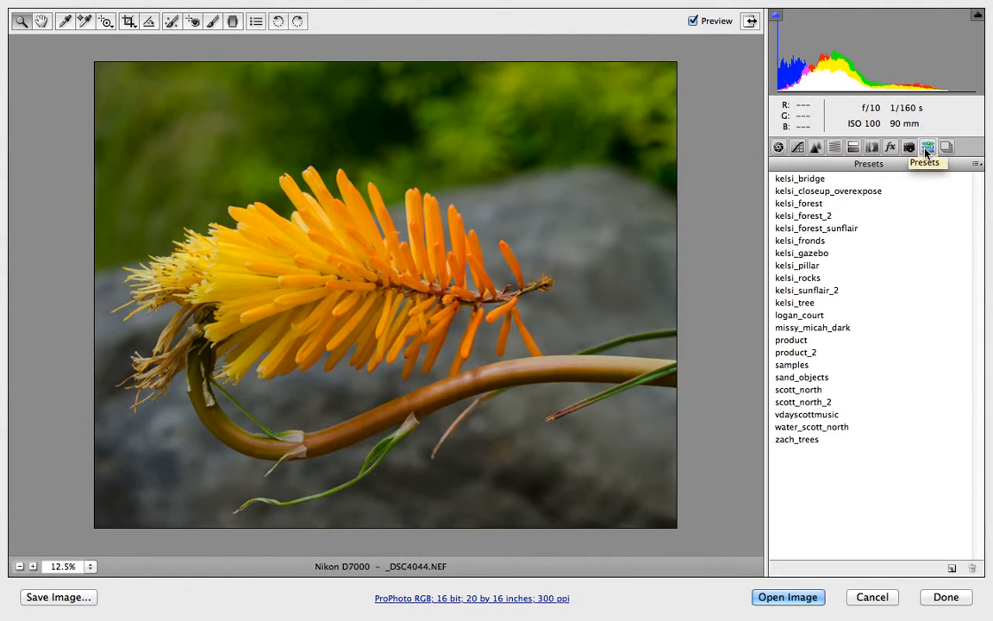
pyautogui.click(953, 567)
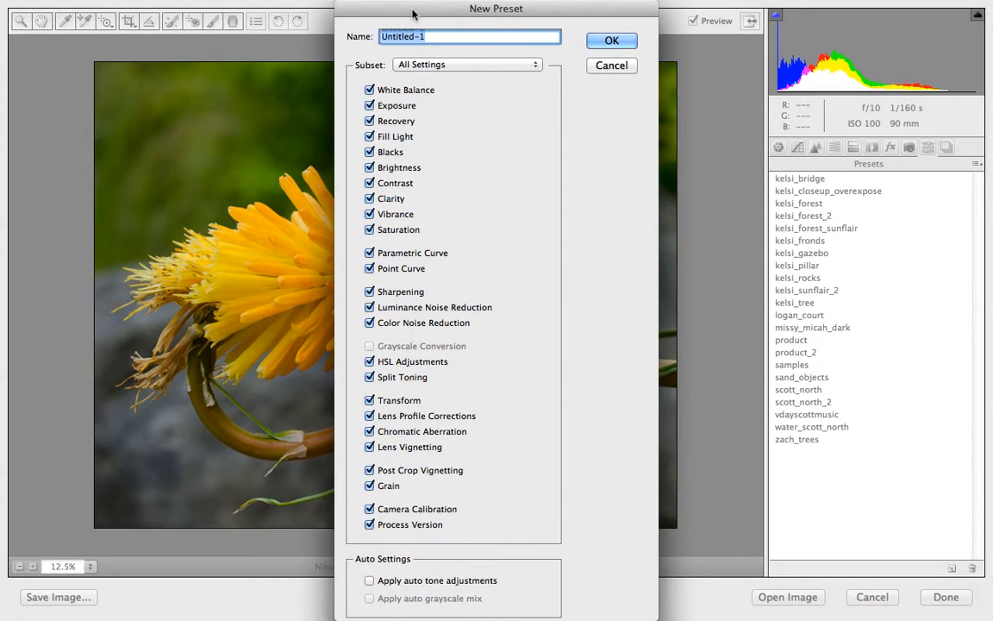
pyautogui.write('yellow flower')
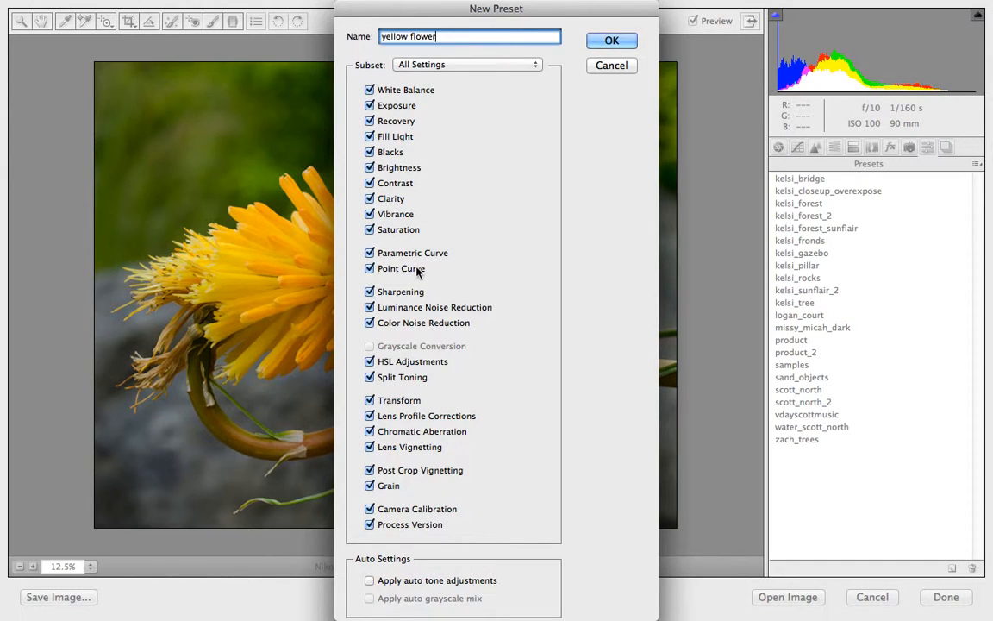
pyautogui.click(369, 291)
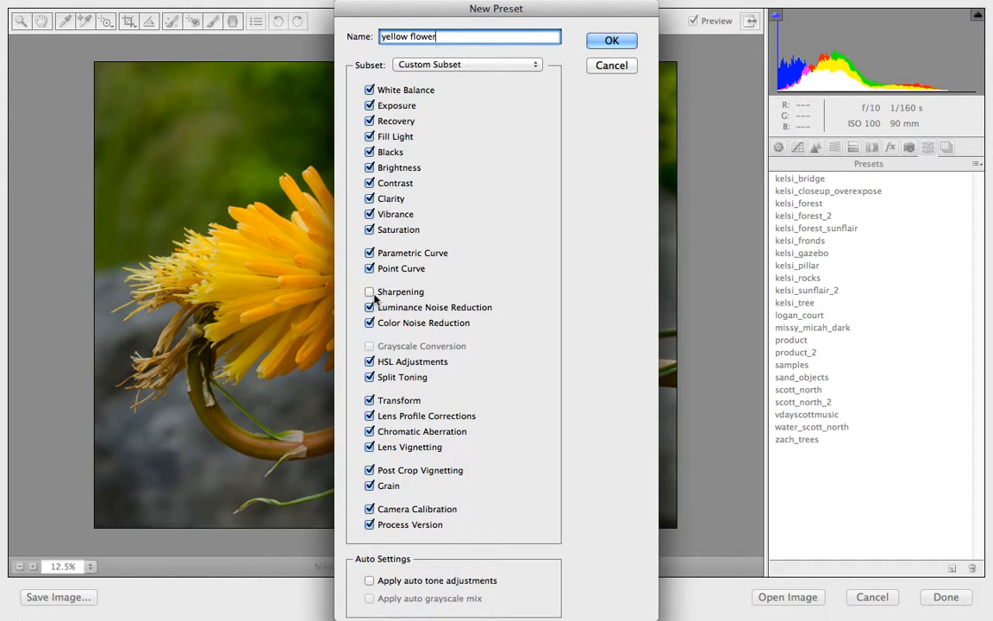
pyautogui.click(369, 307)
pyautogui.click(595, 39)
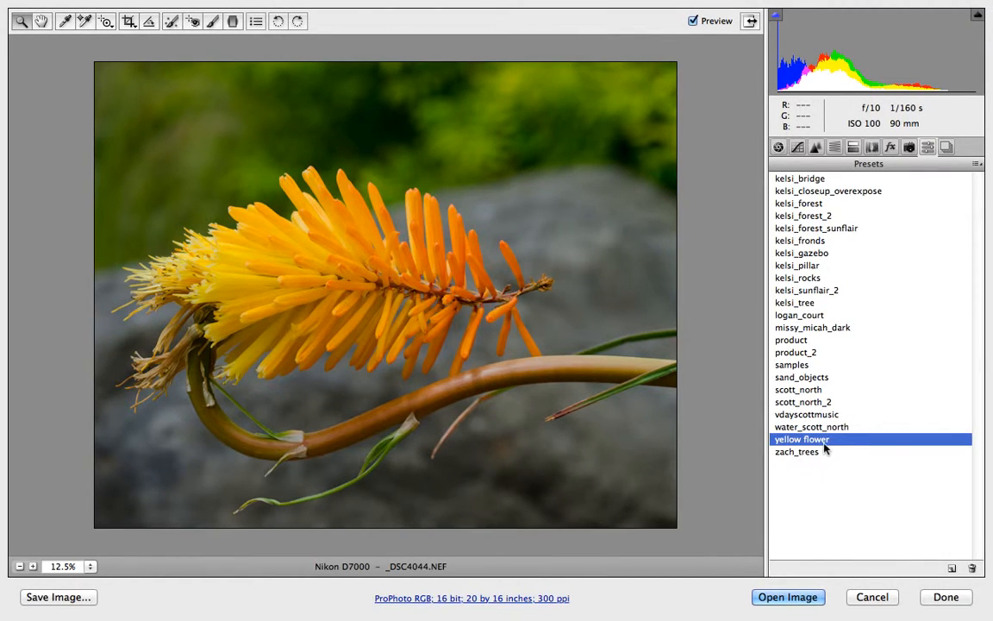
# Switch between the Basic, Snapshots and Presets panels.
pyautogui.click(779, 148)
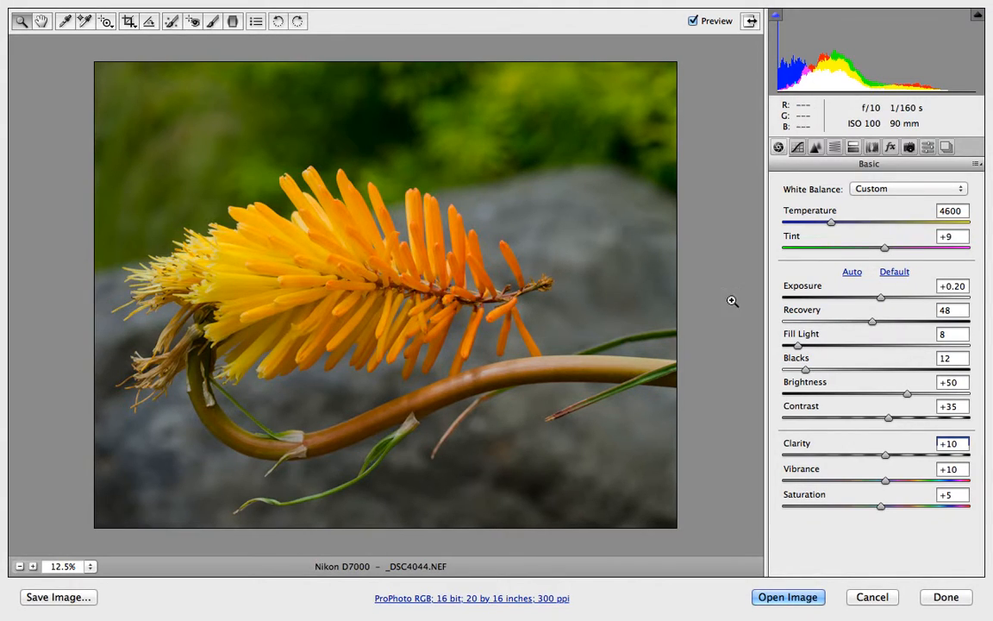
pyautogui.click(946, 148)
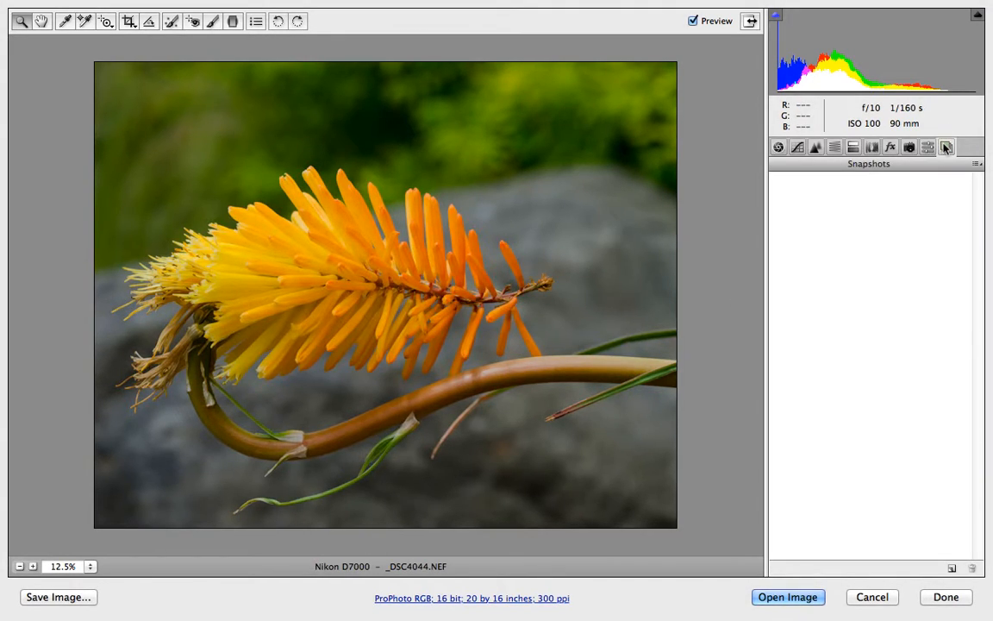
pyautogui.click(929, 148)
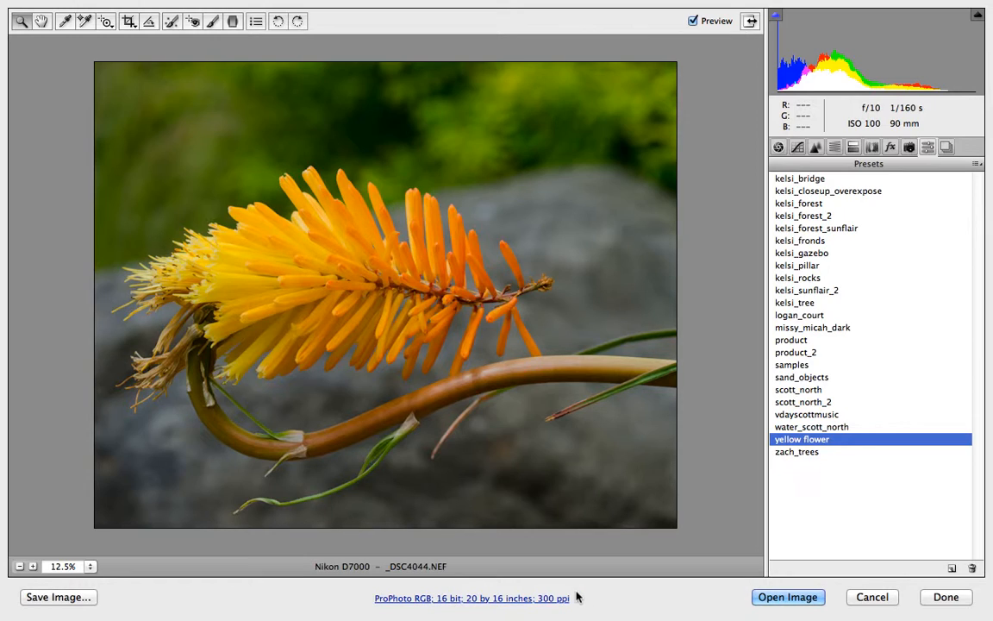
# Review the Workflow Options, keeping the ProPhoto RGB space, and close the dialog with OK.
pyautogui.click(405, 601)
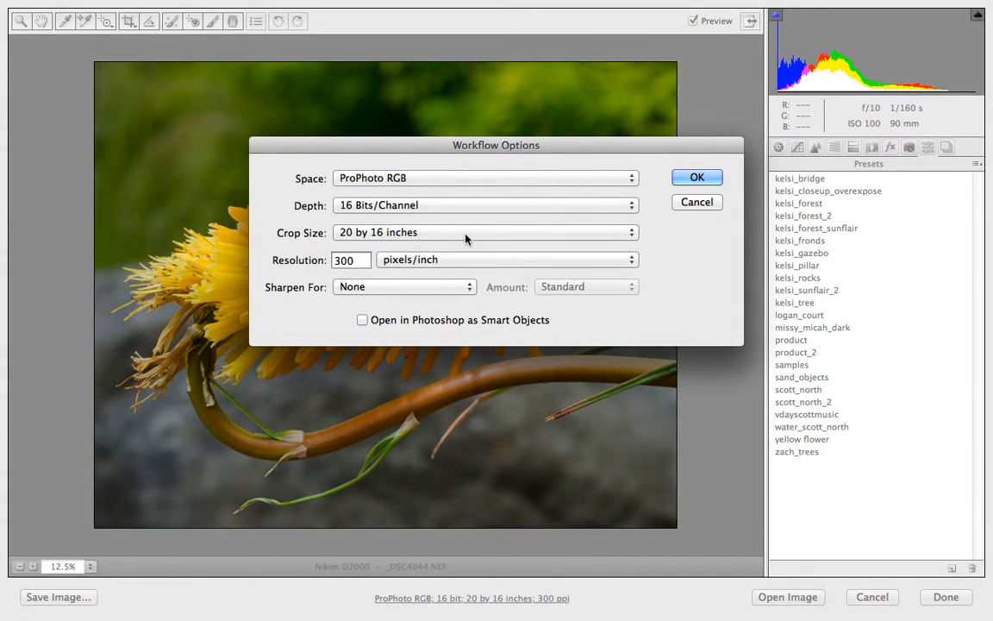
pyautogui.click(434, 181)
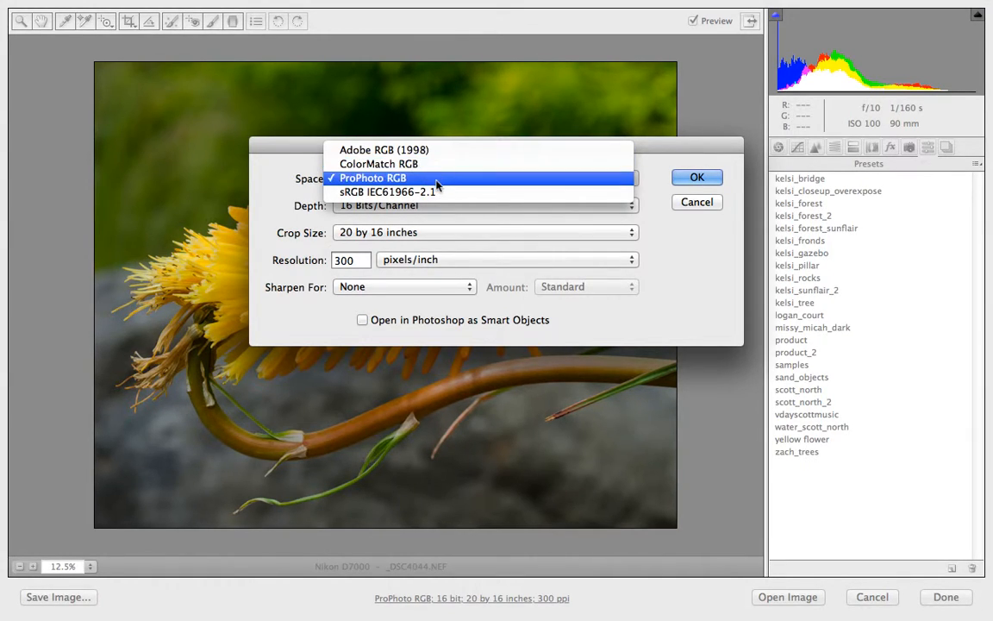
pyautogui.click(392, 179)
pyautogui.click(697, 178)
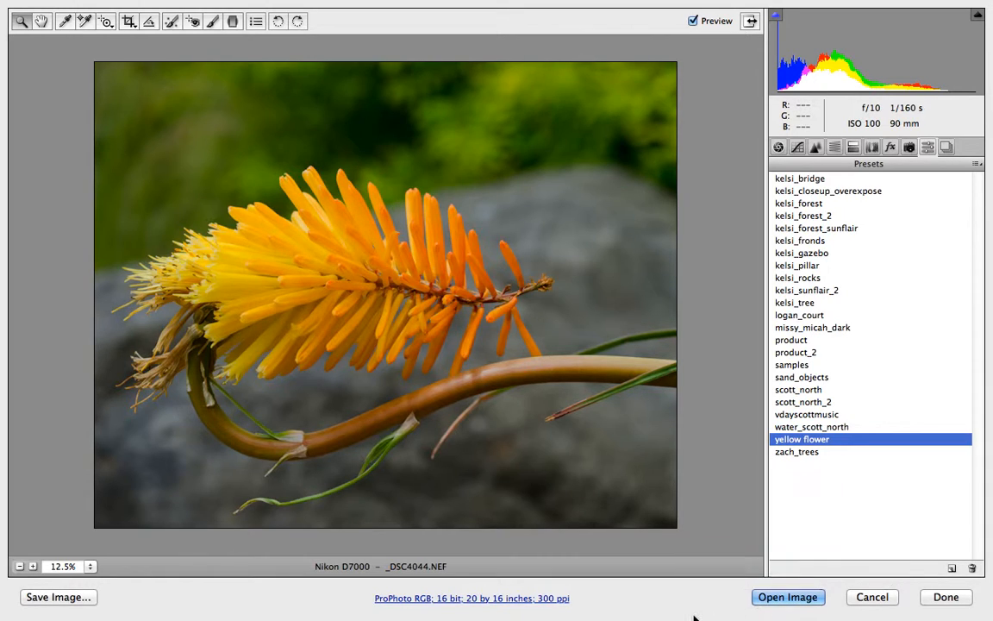
# Open the image in Photoshop as a Smart Object.
pyautogui.press('shift')
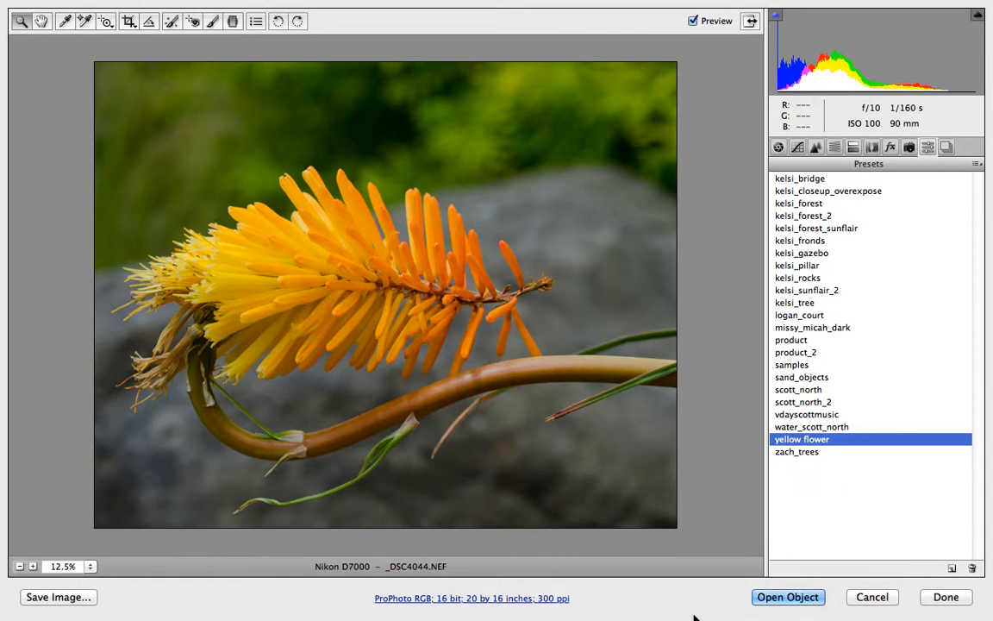
pyautogui.keyDown('shift'); pyautogui.click(786, 598); pyautogui.keyUp('shift')
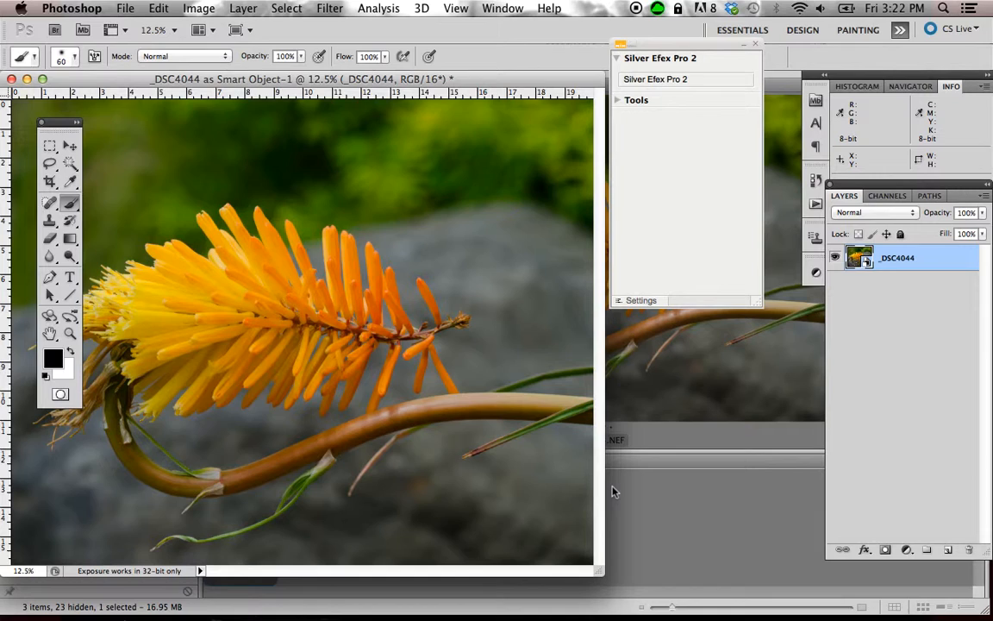
# Switch the document to a full screen mode and close the Silver Efex Pro panel.
pyautogui.press('f')
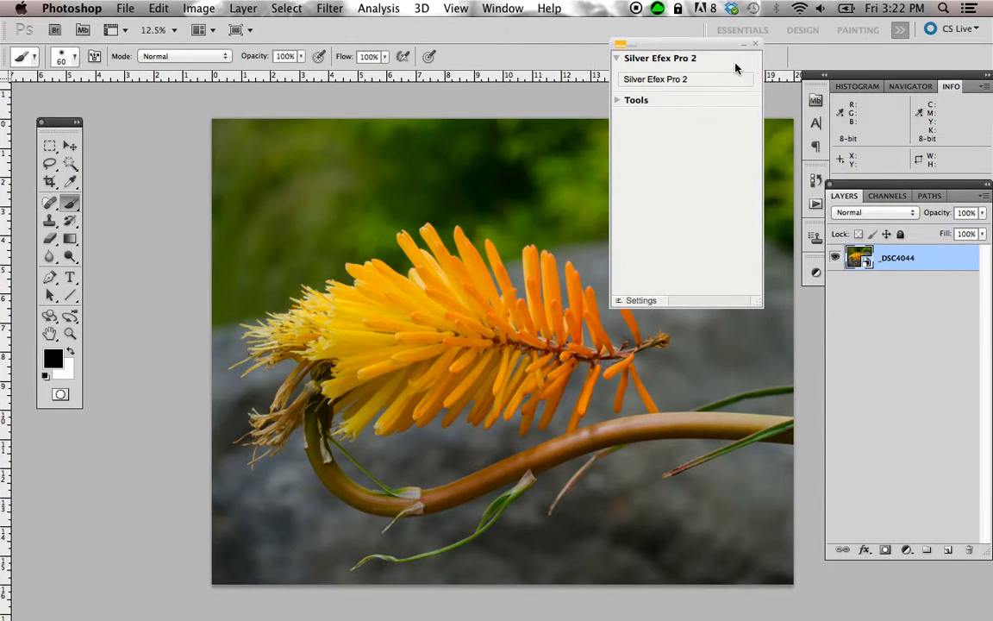
pyautogui.click(755, 43)
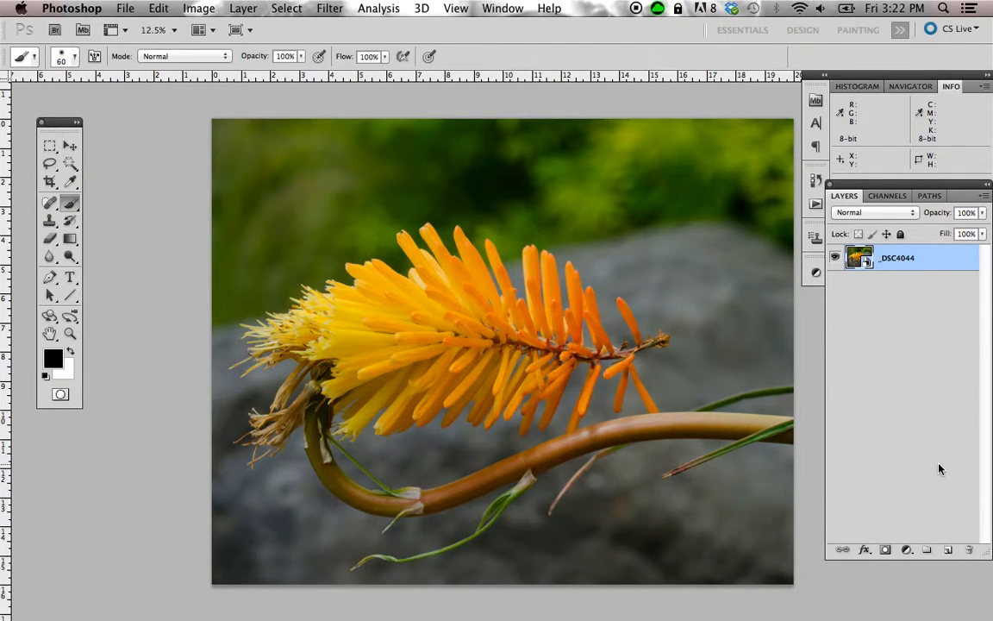
# Reopen the Smart Object layer in Camera Raw from its thumbnail and confirm with OK.
pyautogui.doubleClick(862, 259)
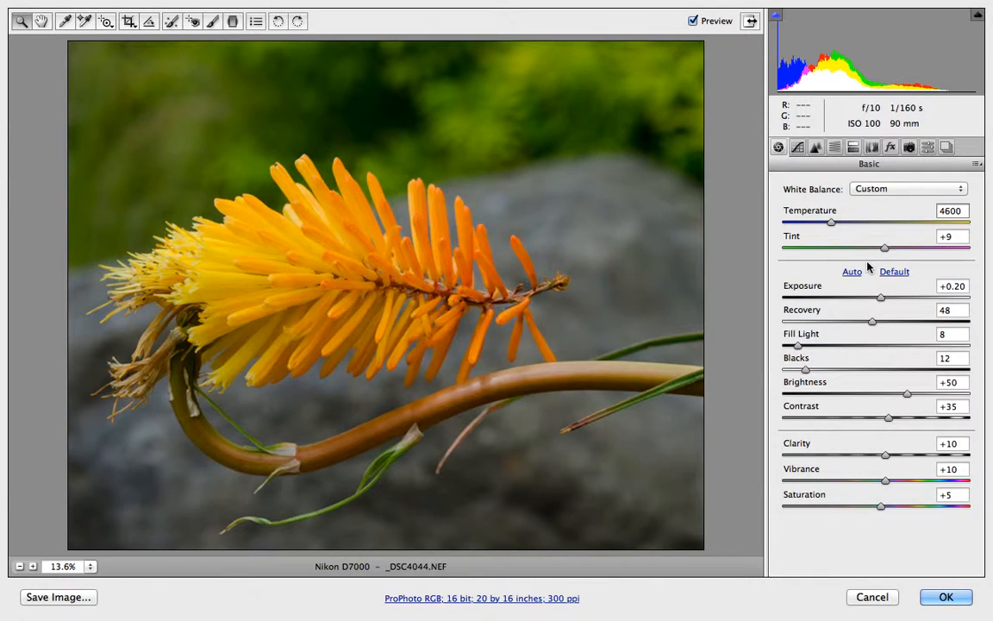
pyautogui.click(944, 598)
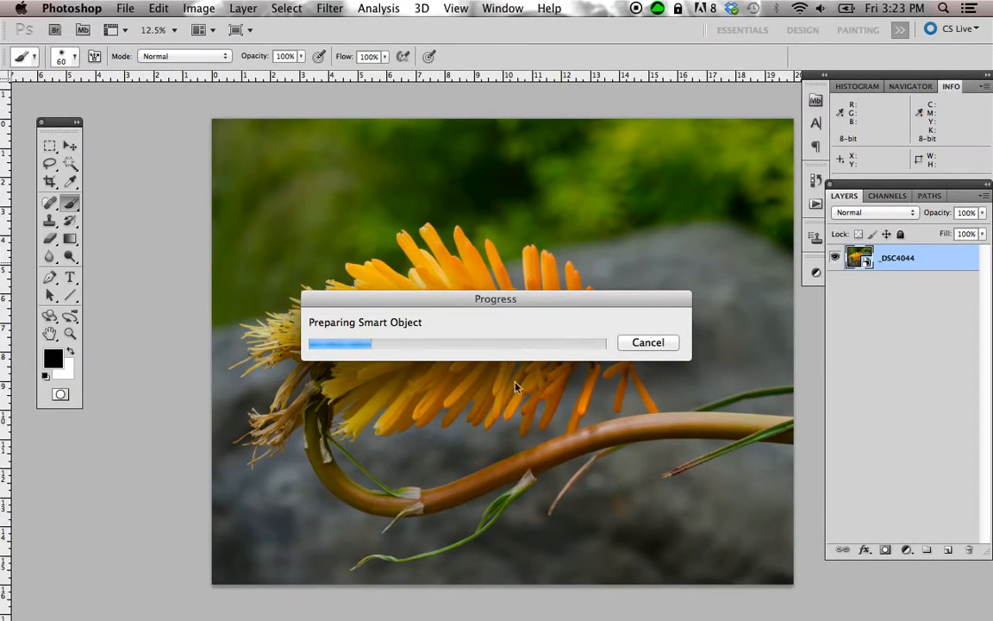